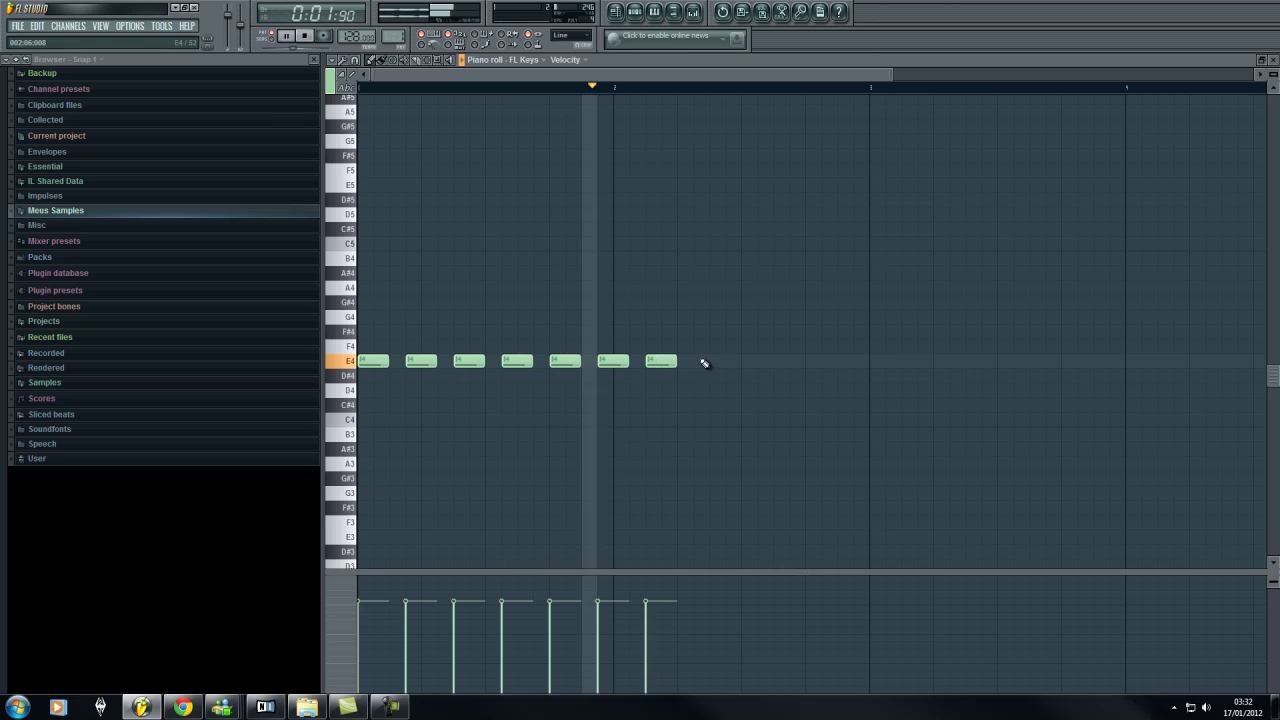
Extend the evenly spaced row of E4 notes to the end of bar 2
click(770, 361)
key(space)
click(775, 362)
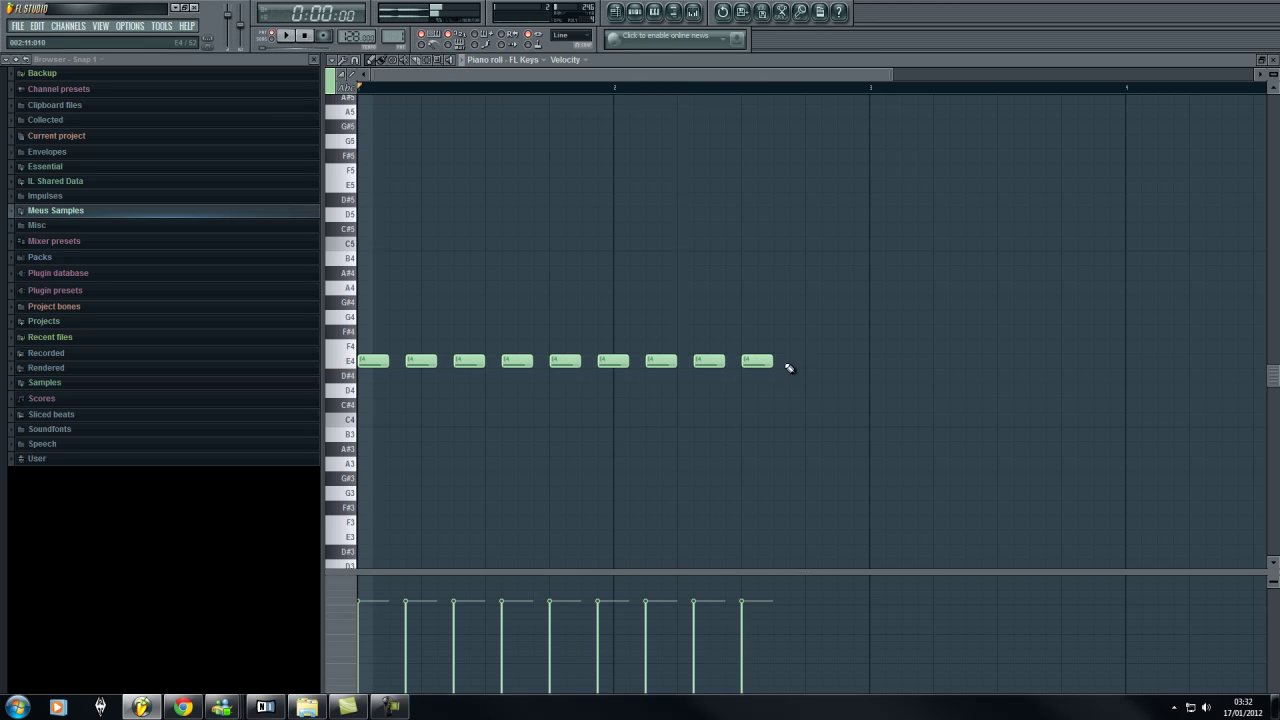
click(847, 362)
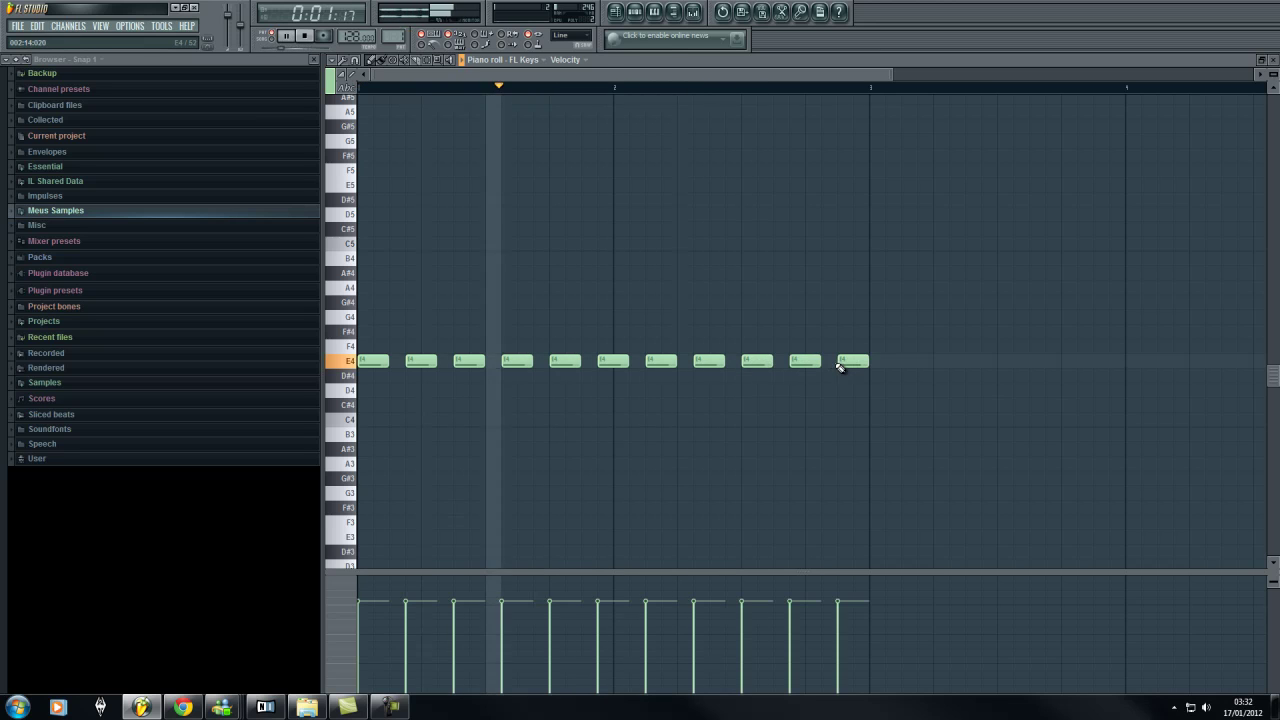
drag(807, 364, 831, 363)
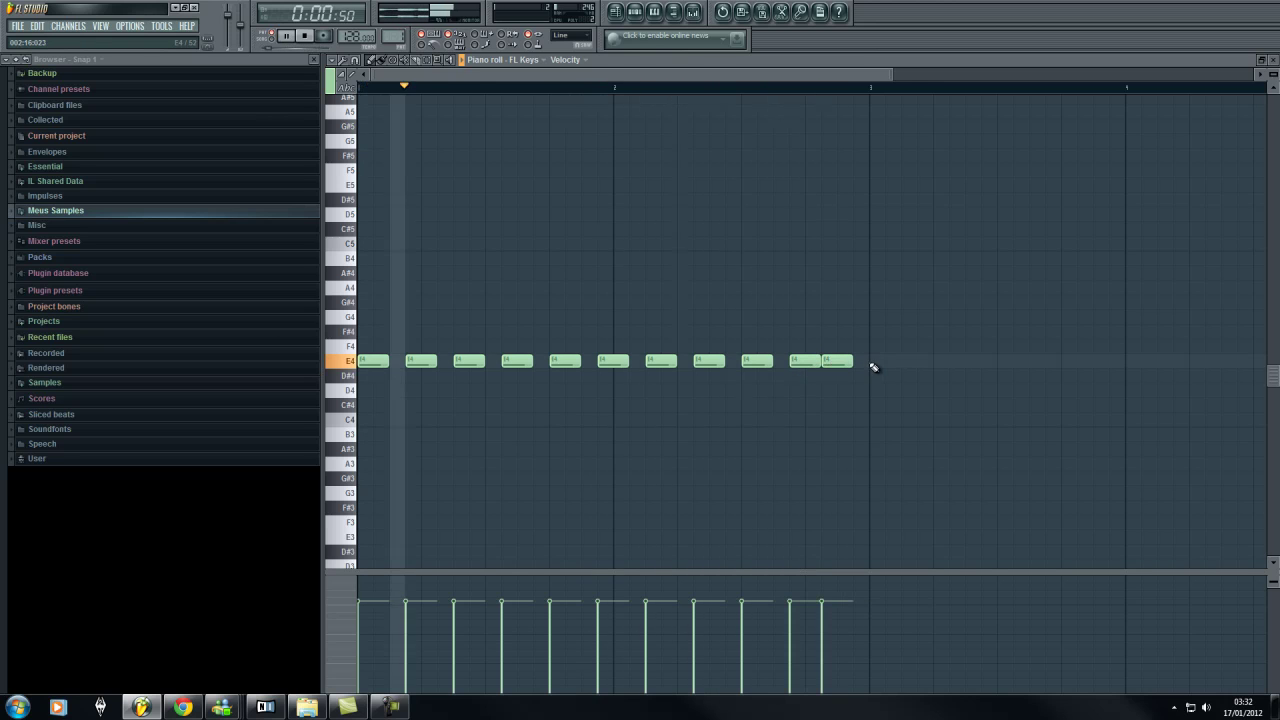
drag(656, 75, 795, 81)
drag(590, 362, 603, 362)
Add a C4 row over bars 3 and 4 by copying the E4 notes to C4 from the start of bar 3
click(637, 362)
key(space)
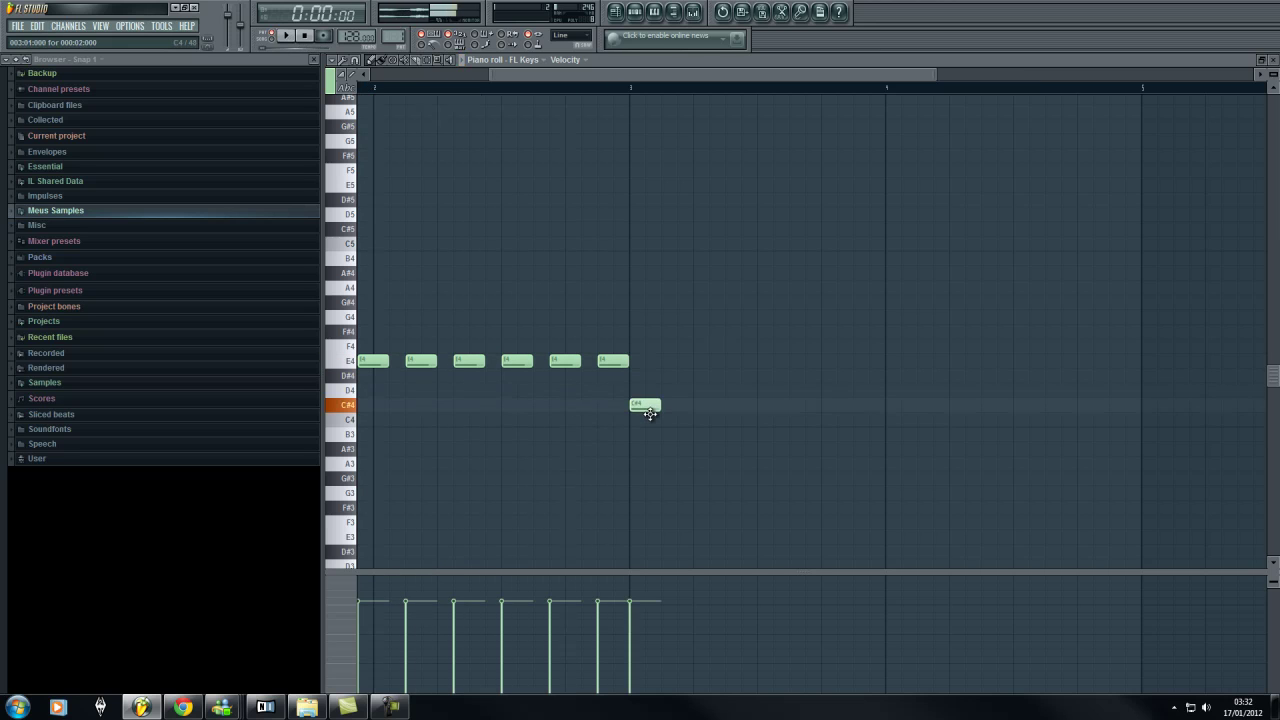
scroll(657, 90, down, 2)
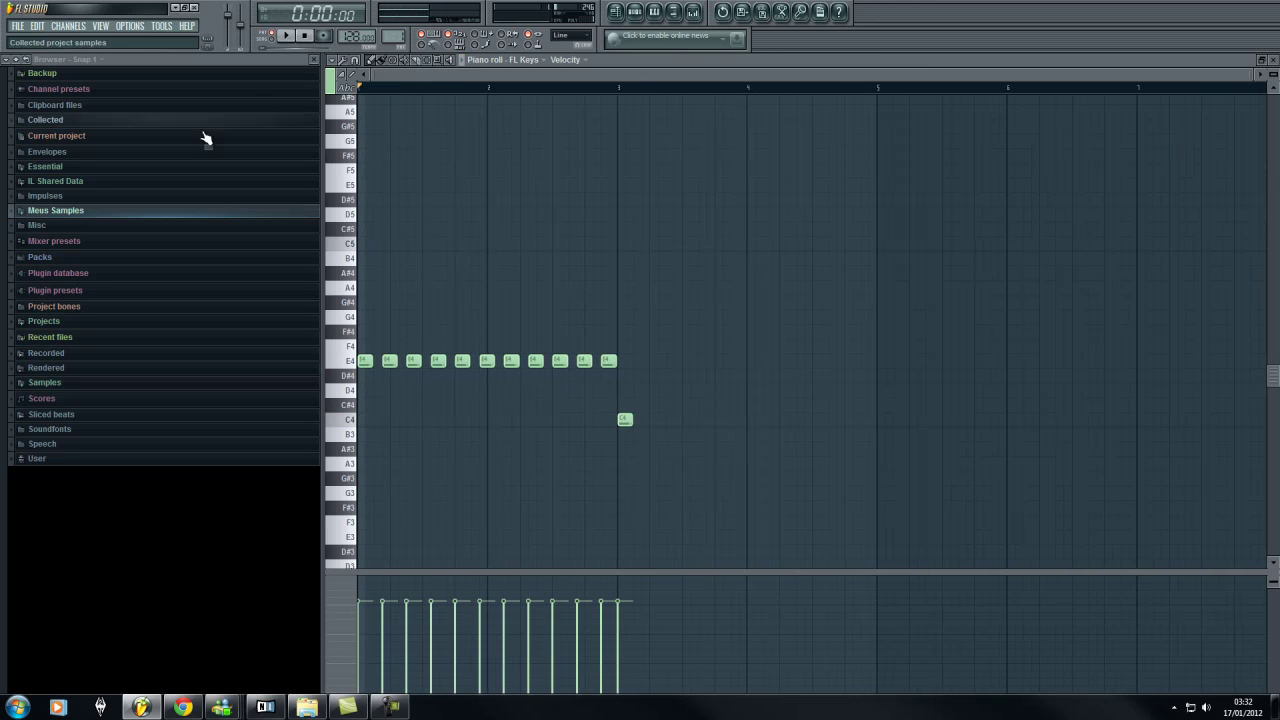
drag(682, 329, 623, 425)
right_click(623, 421)
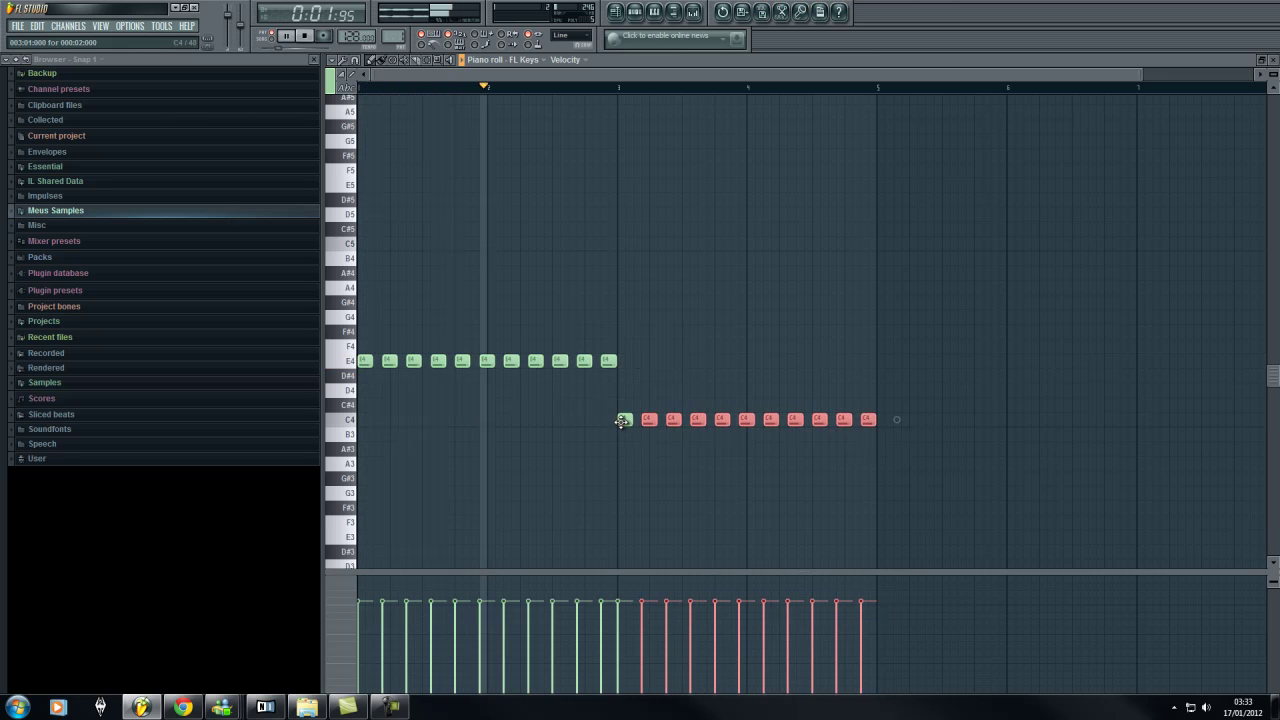
click(630, 426)
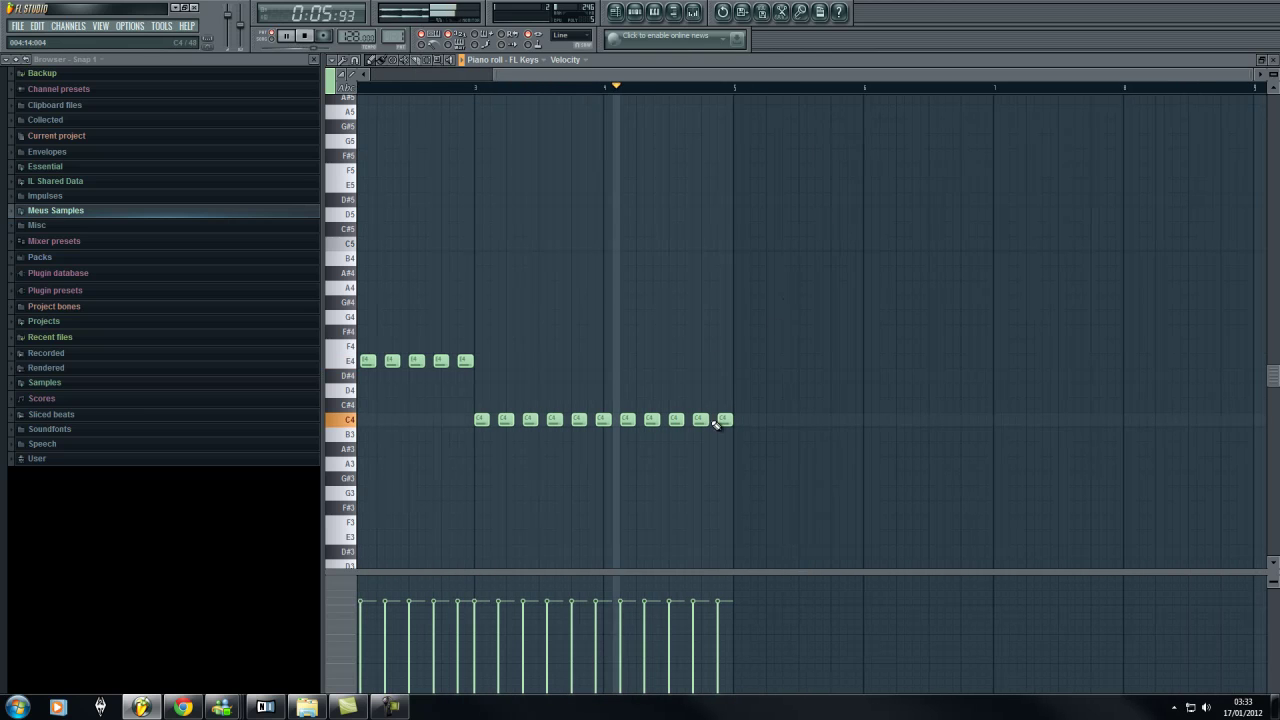
Copy the C4 row to G4 so that it fills bars 5 and 6
key(space)
click(735, 342)
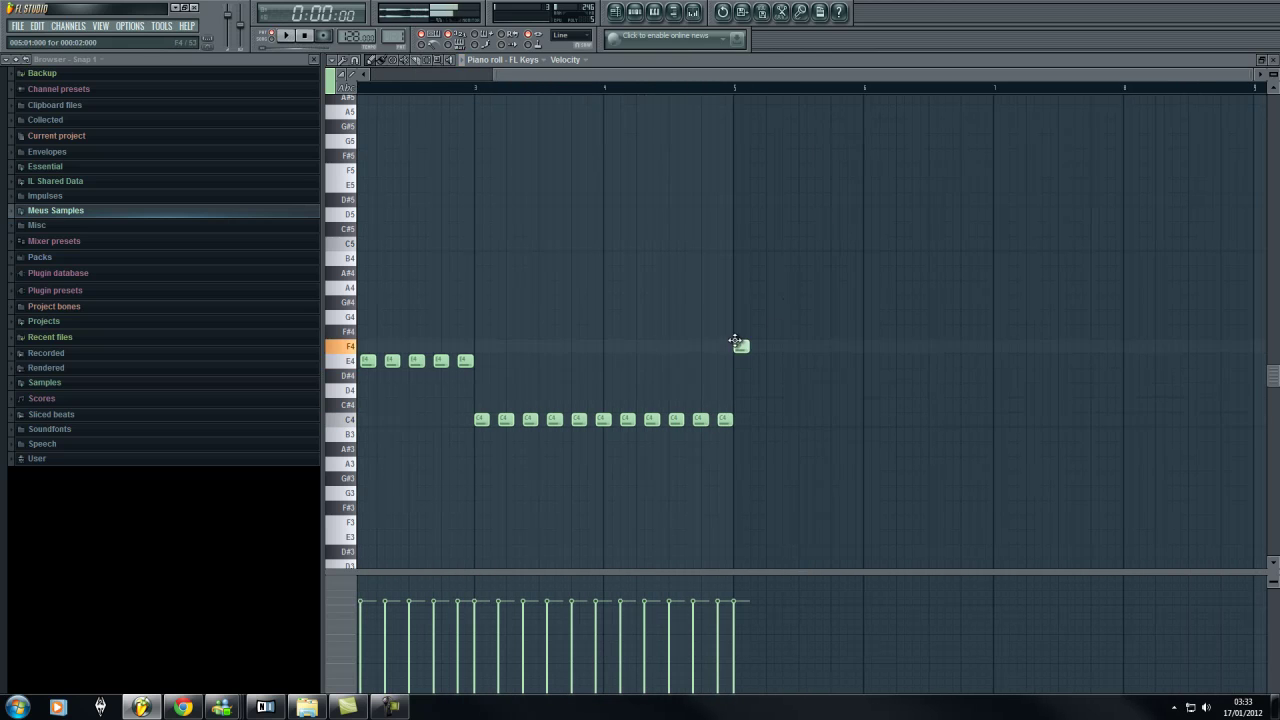
drag(768, 398, 486, 471)
drag(480, 420, 739, 320)
right_click(739, 318)
ctrl+click(743, 294)
Rework the end of the C4 row in bar 4 into four closely spaced notes and play it back
drag(650, 76, 227, 103)
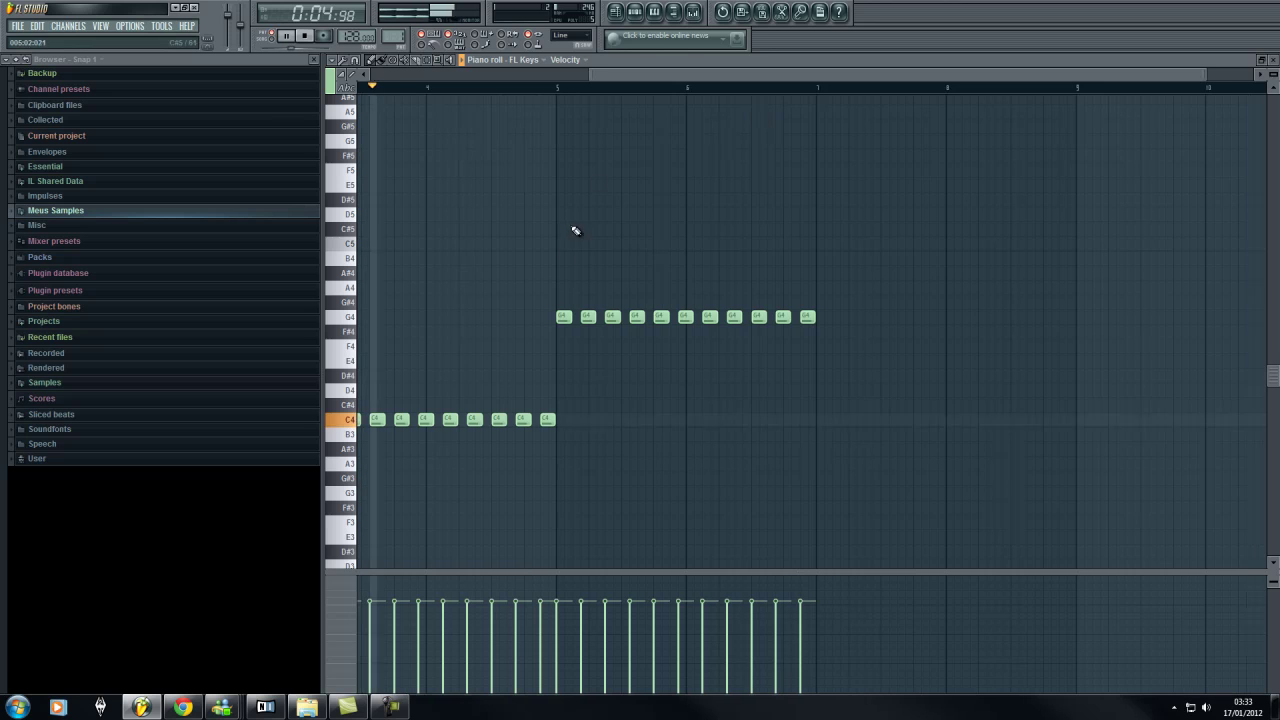
key(space)
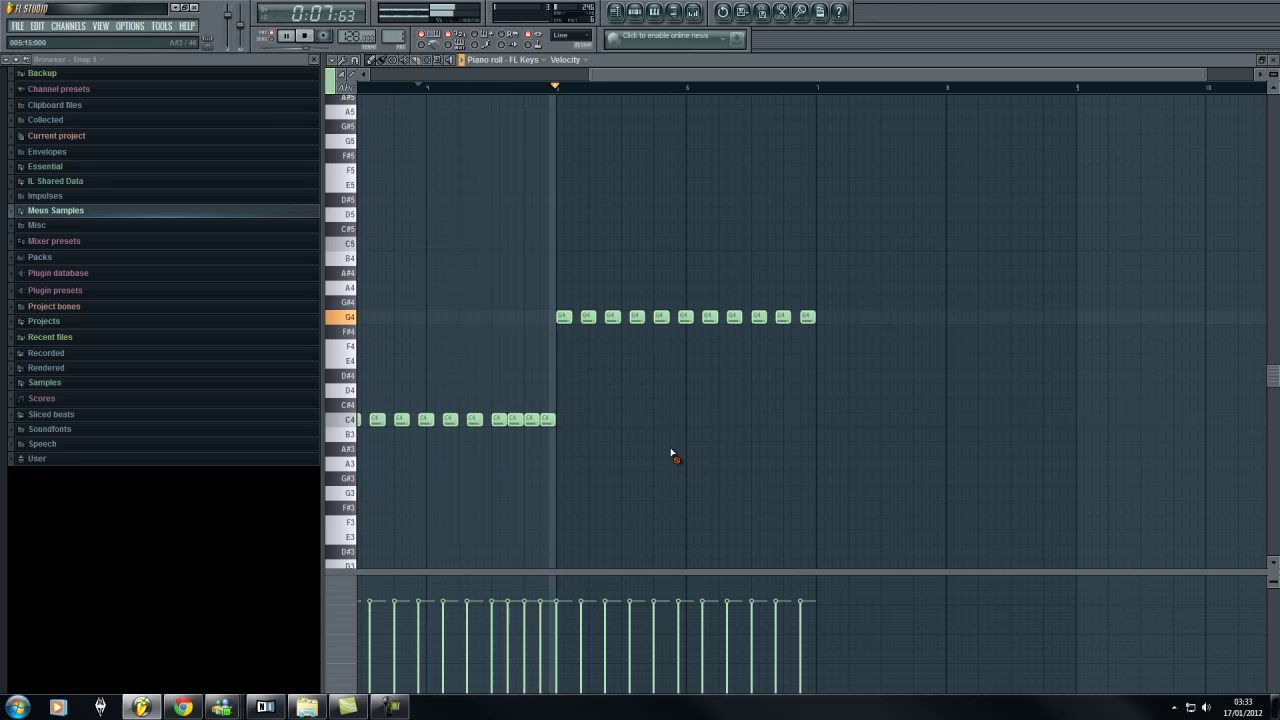
drag(666, 76, 511, 104)
scroll(726, 103, right, 3)
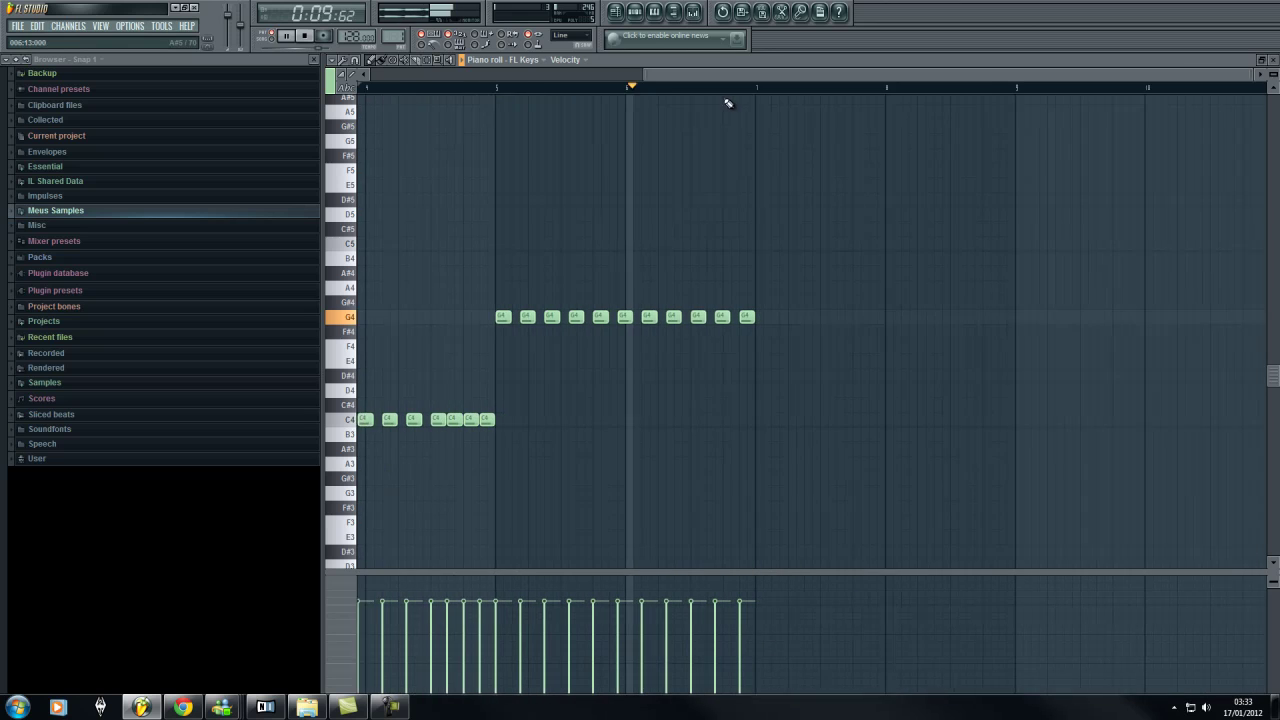
Add a D4 row over bars 7 and 8 by copying the G4 notes to D4 from the start of bar 7
key(space)
click(738, 376)
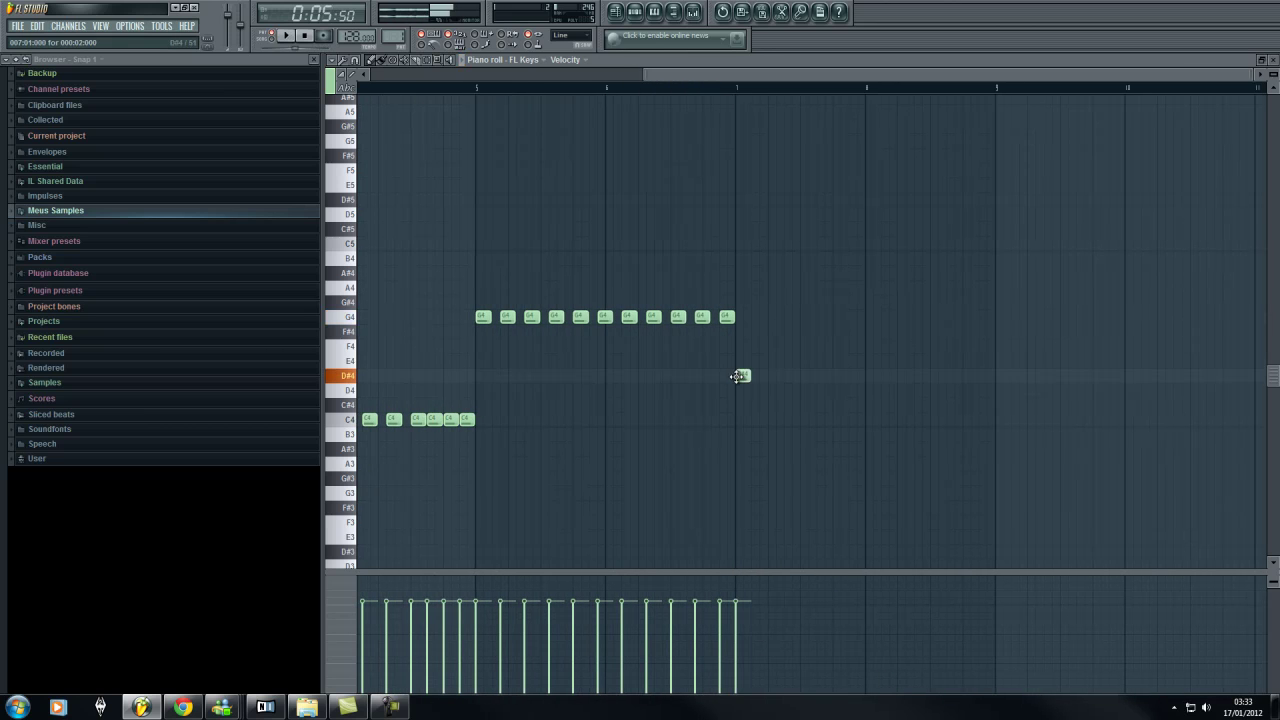
drag(775, 296, 740, 396)
key(space)
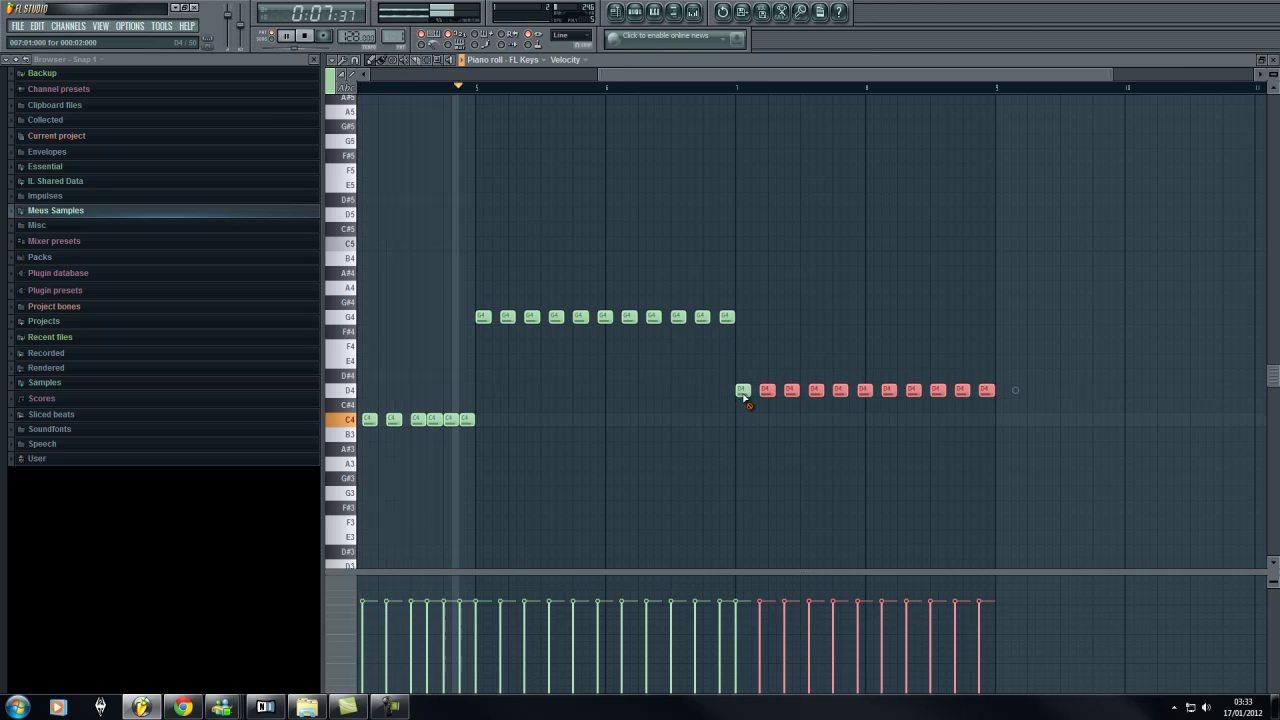
click(740, 394)
Play back the pattern and look over all the notes in bars 1 to 8
scroll(748, 90, down, 2)
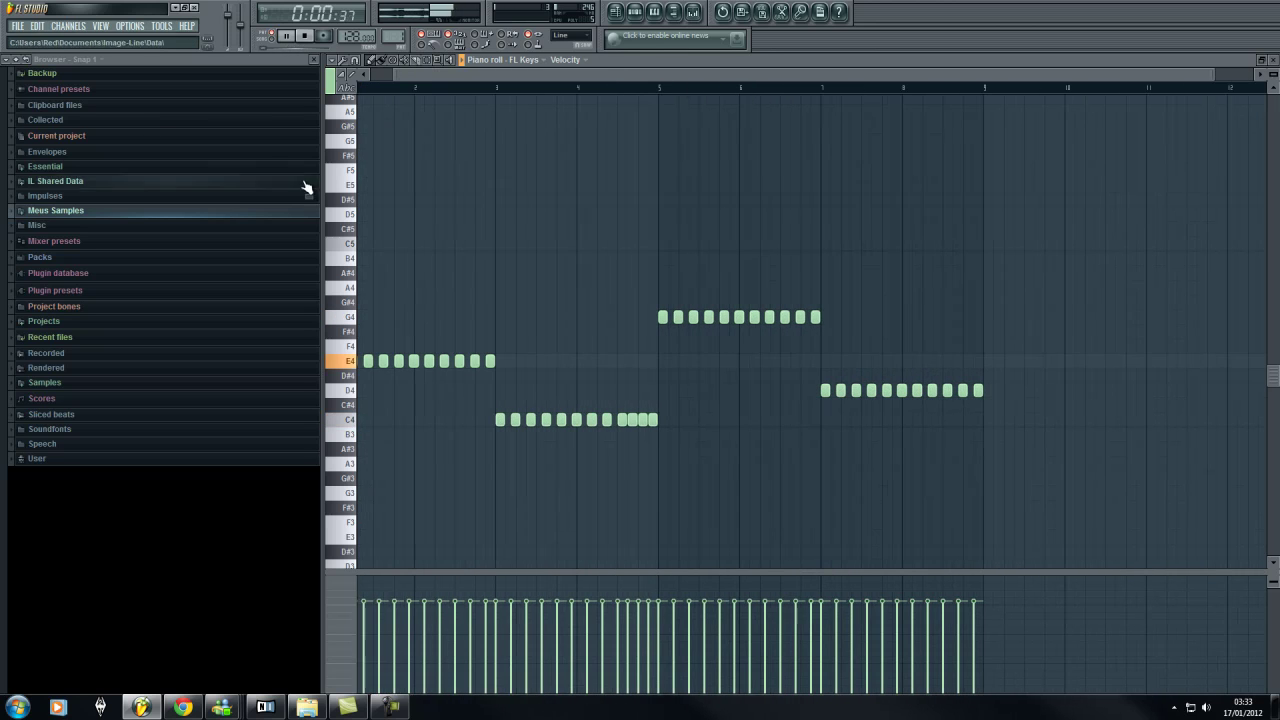
key(space)
key(ctrl+a)
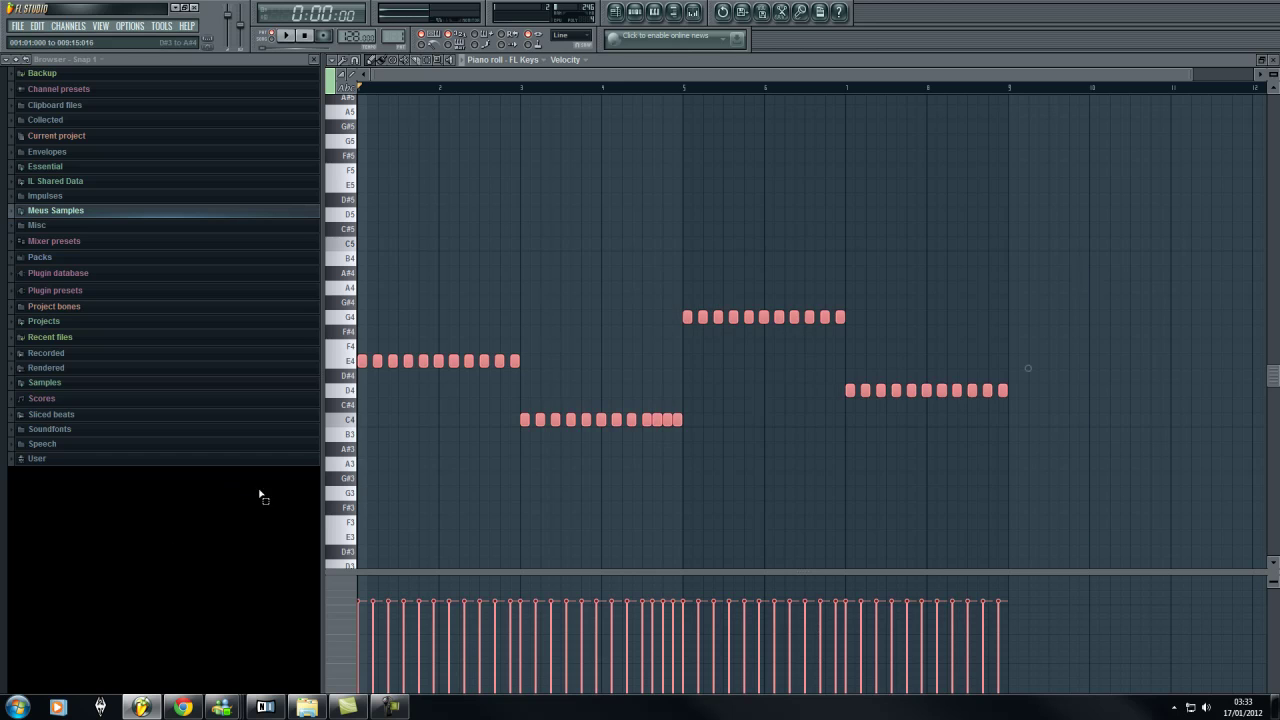
ctrl+click(556, 239)
Copy the E4 row to B4 over bars 1 and 2 and play the two rows together
scroll(422, 78, up, 2)
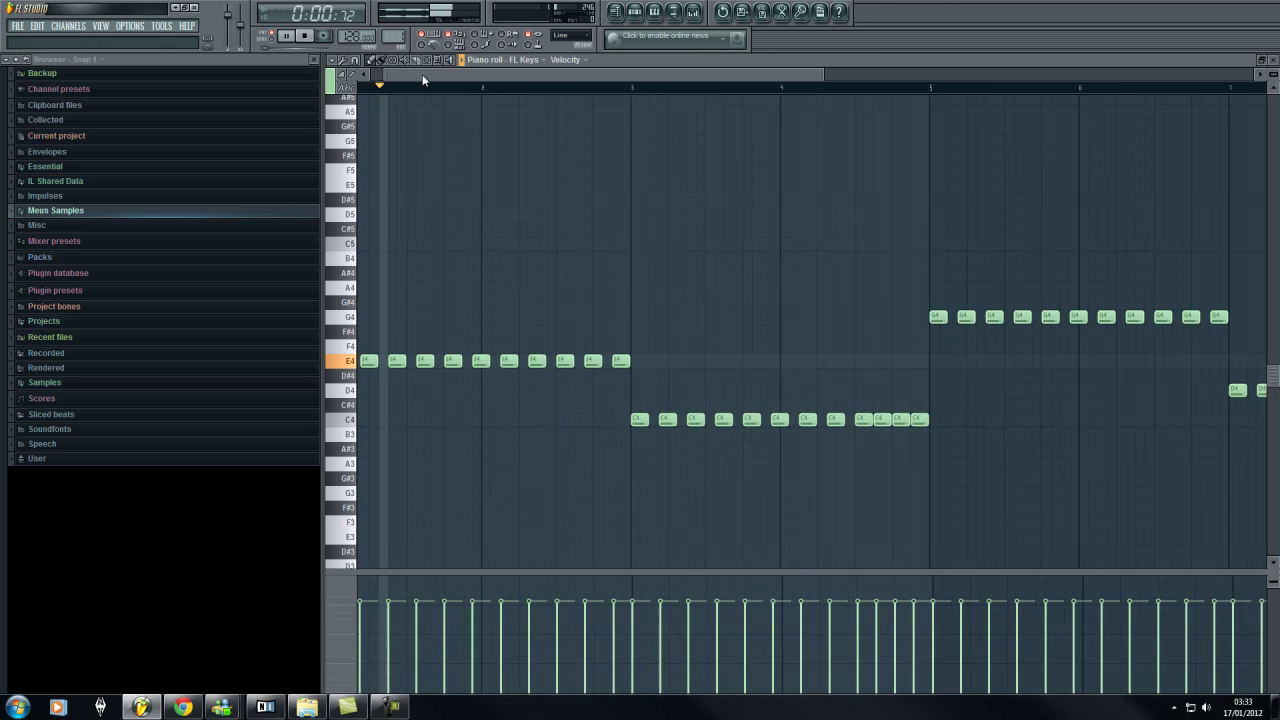
scroll(440, 250, up, 3)
key(space)
scroll(385, 370, down, 1)
click(364, 345)
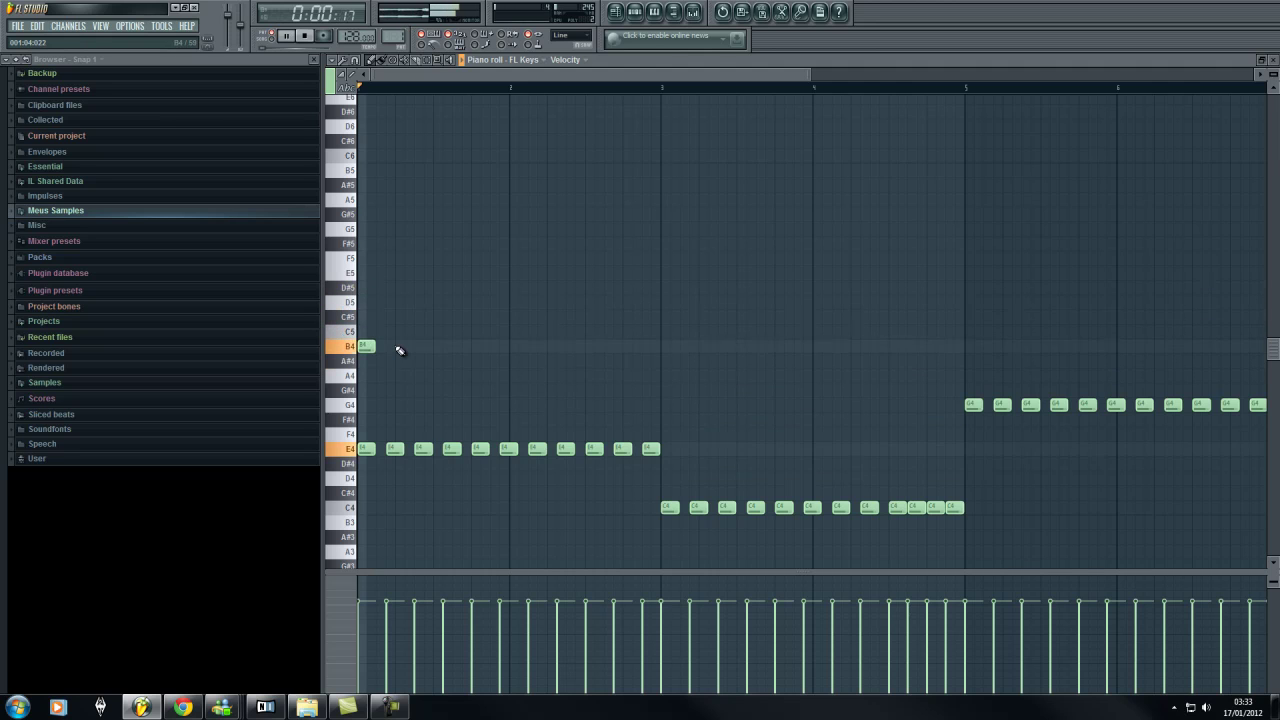
click(428, 346)
key(space)
drag(726, 414, 349, 340)
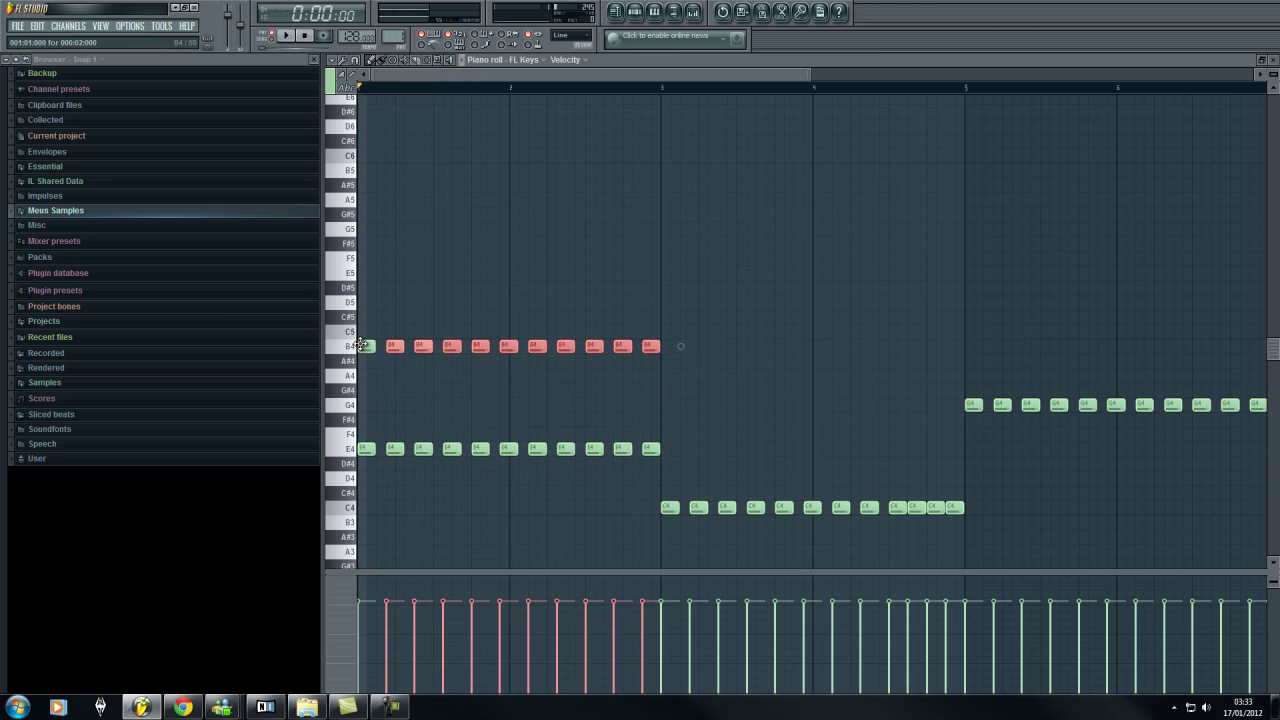
key(space)
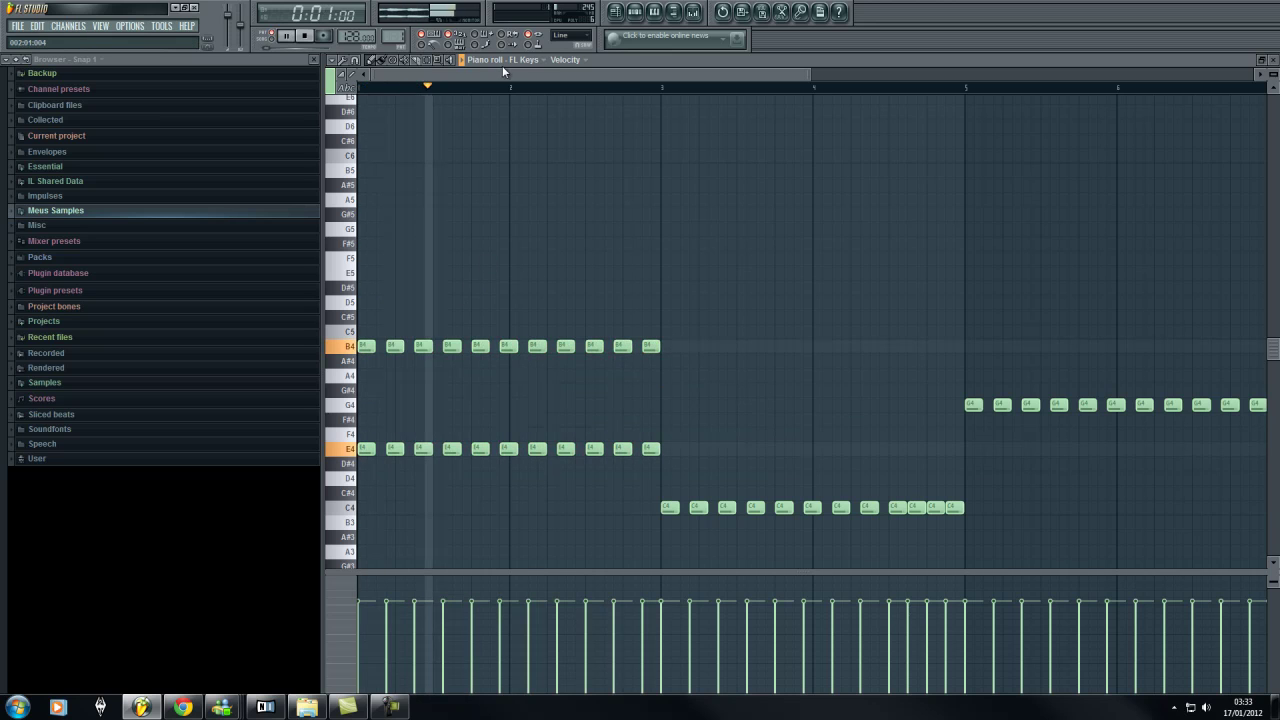
Copy the C4 row, including its closely spaced ending, to G4 over bars 3 and 4
drag(585, 74, 705, 74)
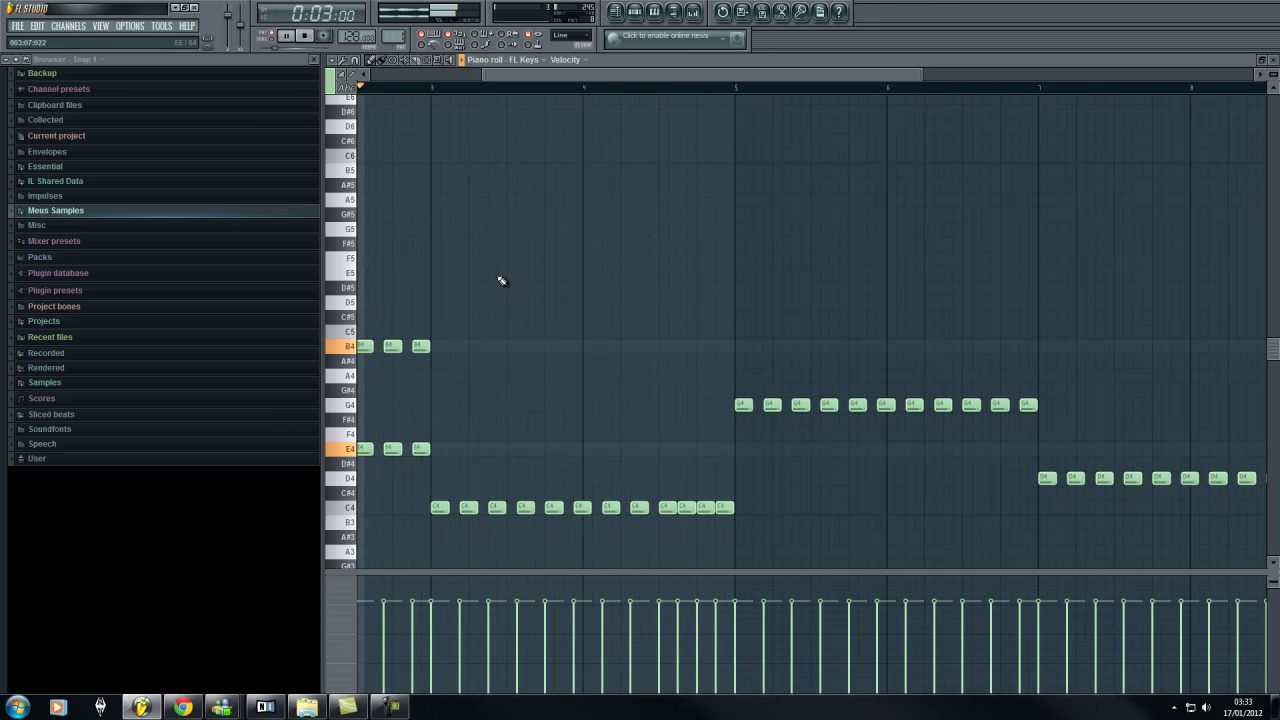
key(space)
click(434, 390)
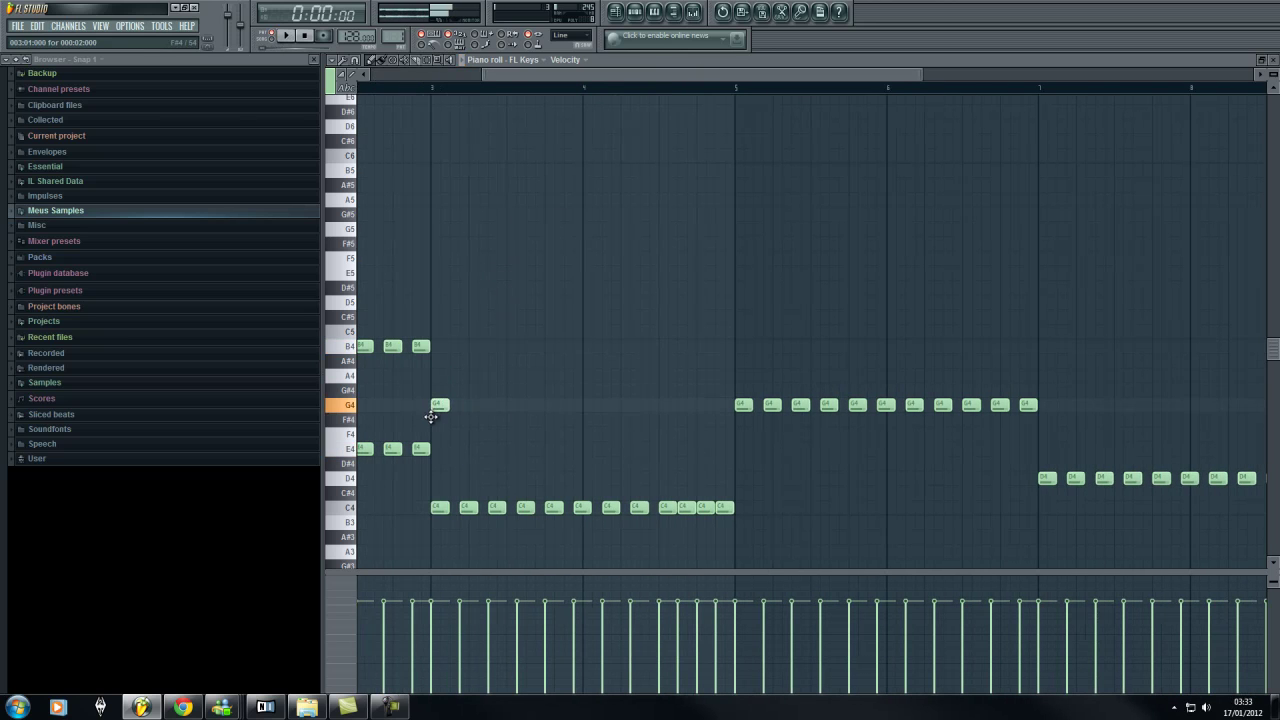
drag(786, 470, 440, 404)
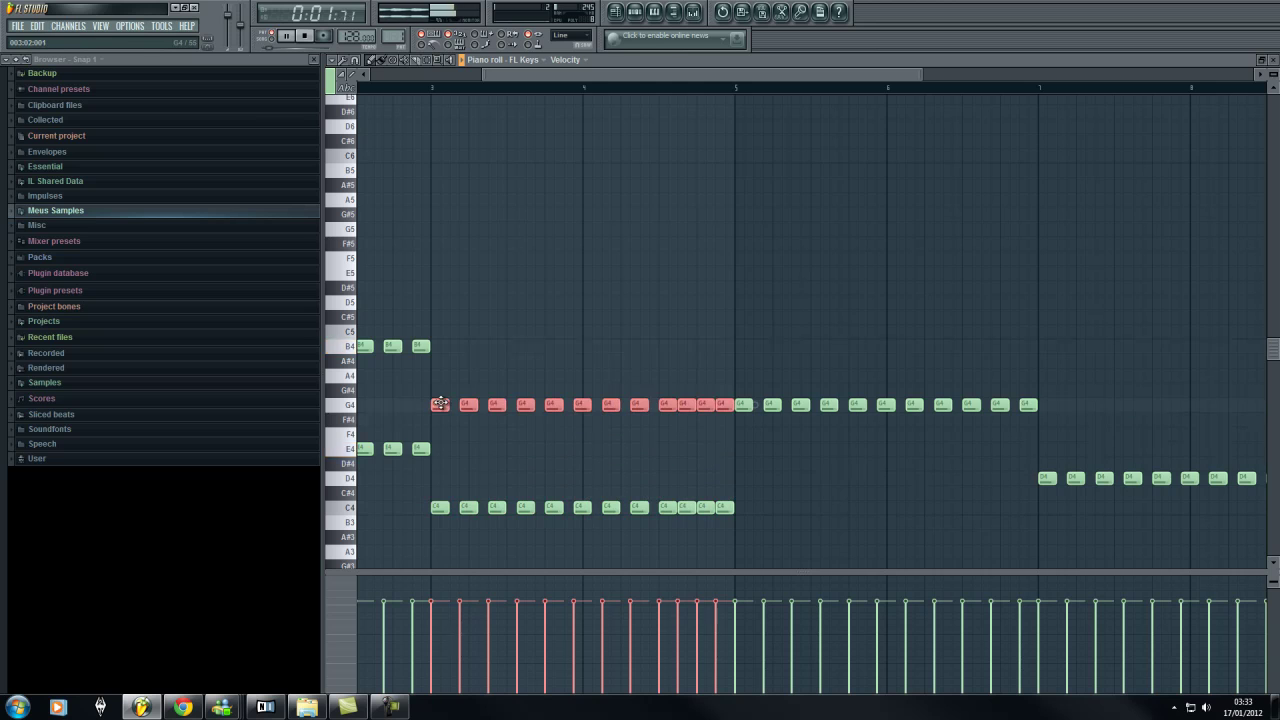
key(ctrl+d)
Copy the G4 row of bars 5 and 6 to D5 above it
mouse_move(589, 75)
mouse_down()
mouse_move(551, 84)
mouse_move(575, 89)
mouse_up()
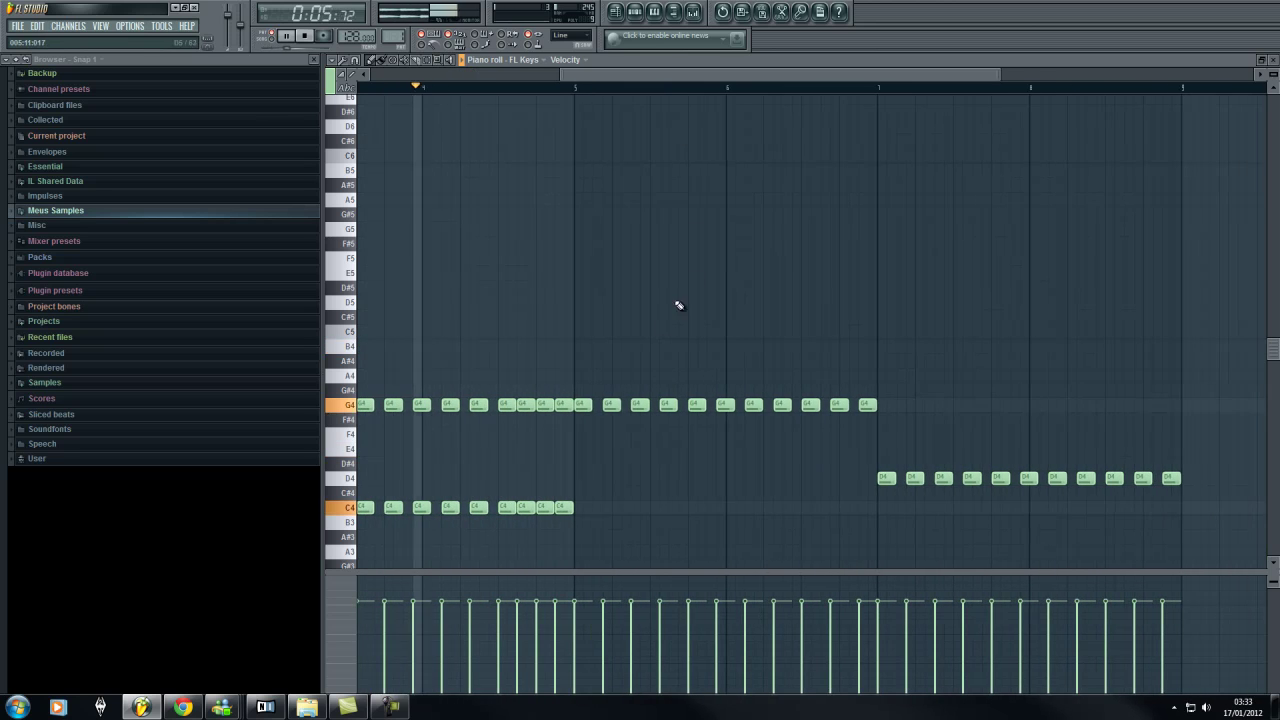
key(space)
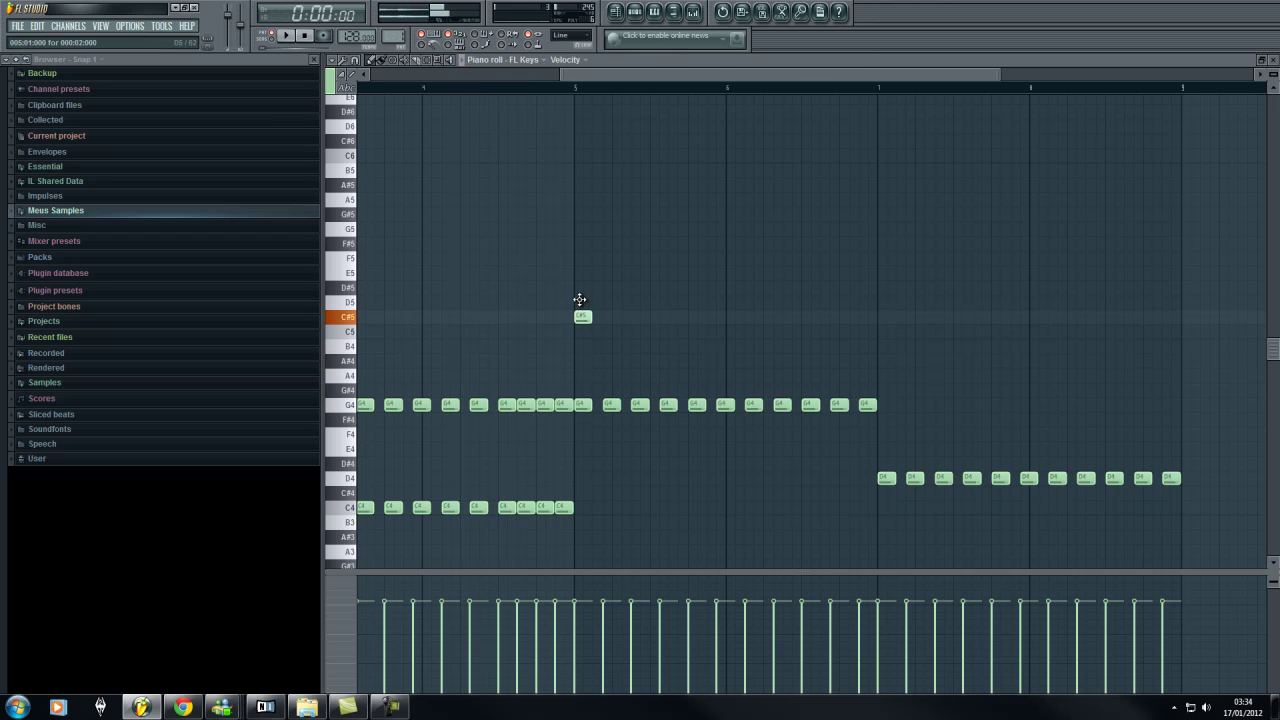
drag(991, 414, 577, 424)
drag(1123, 357, 585, 302)
ctrl+click(585, 300)
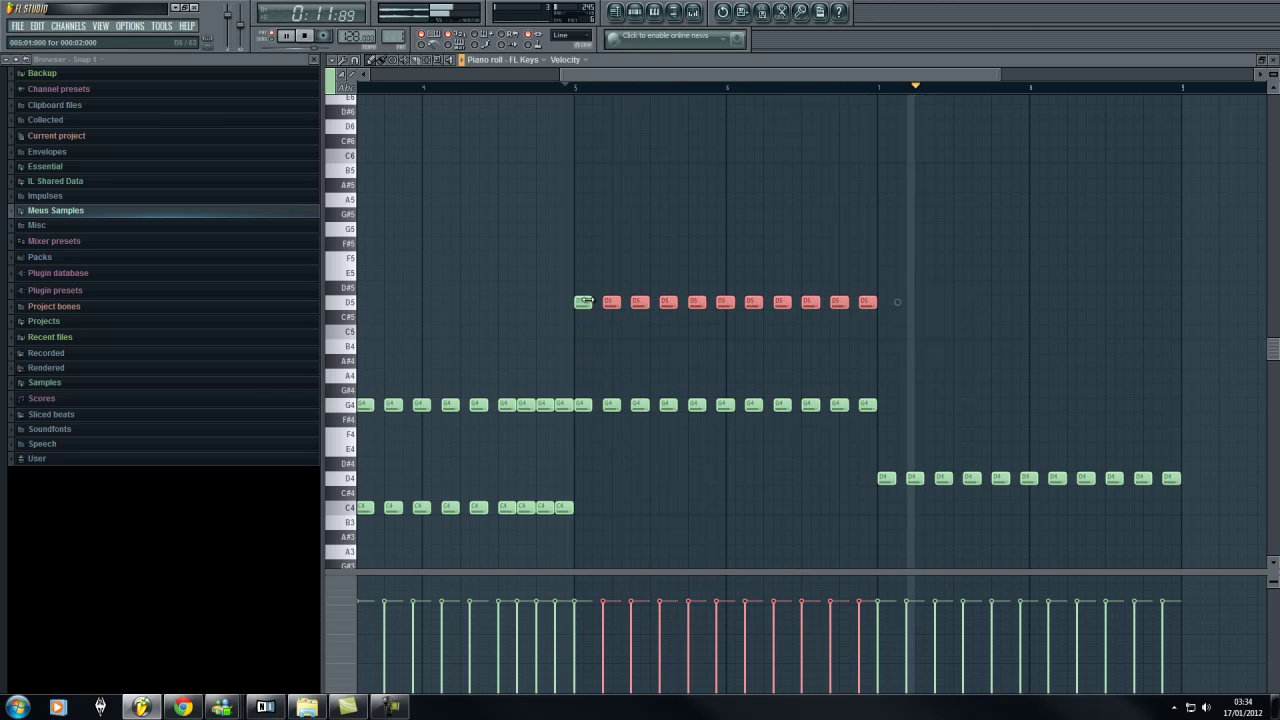
ctrl+click(1062, 304)
Copy the D4 row of bars 7 and 8 to A4 above it
key(space)
drag(1183, 456, 880, 375)
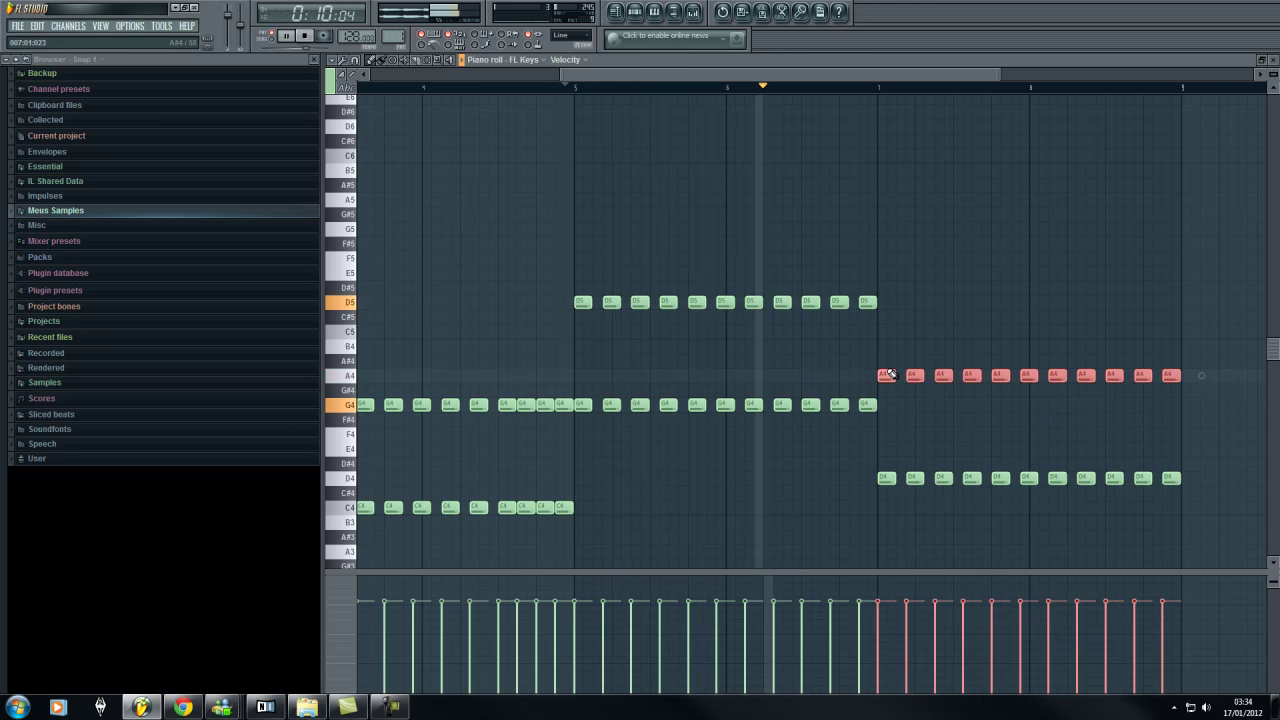
key(ctrl+d)
Play back the two-note harmony from the start with all eight bars in view
scroll(826, 95, down, 2)
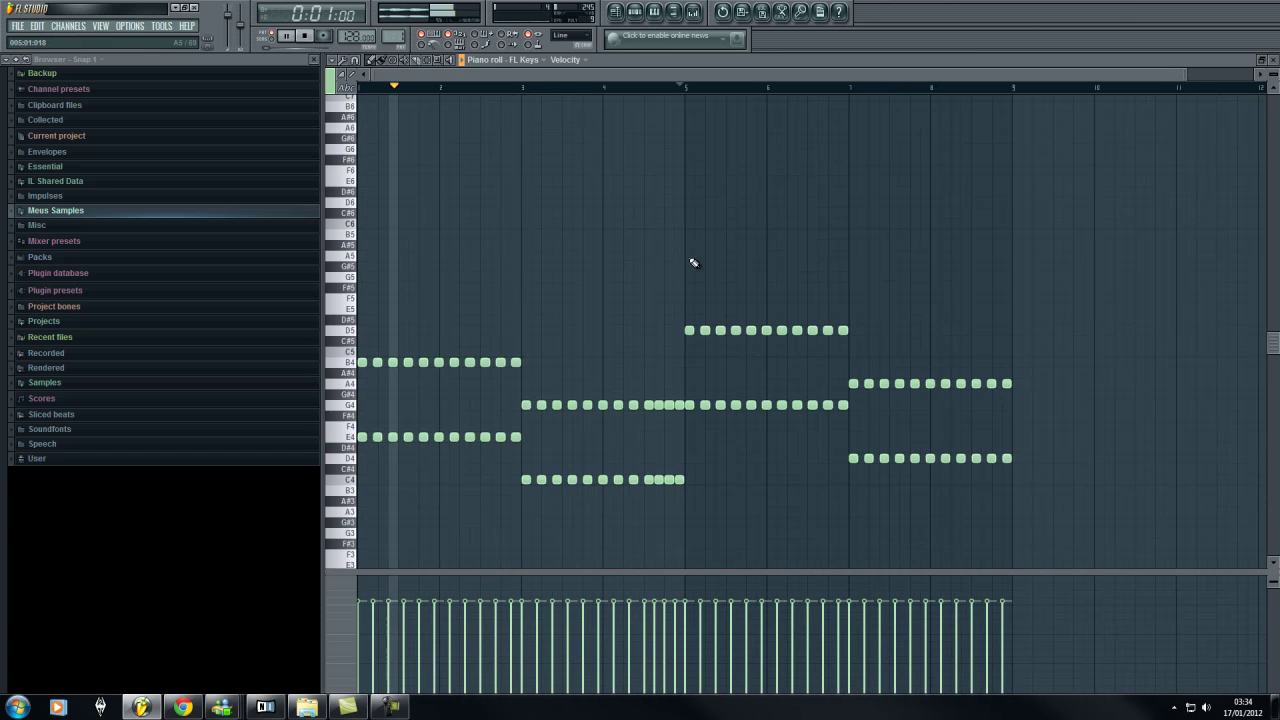
drag(564, 88, 237, 109)
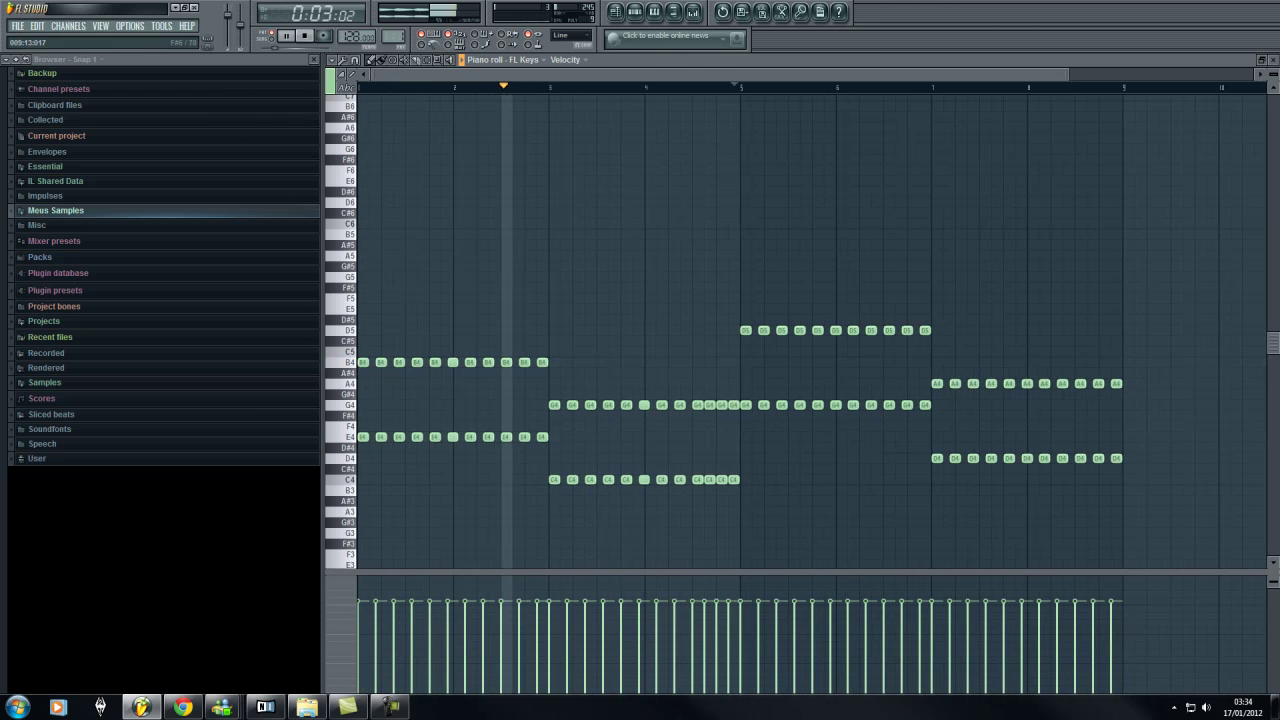
drag(1270, 74, 1270, 64)
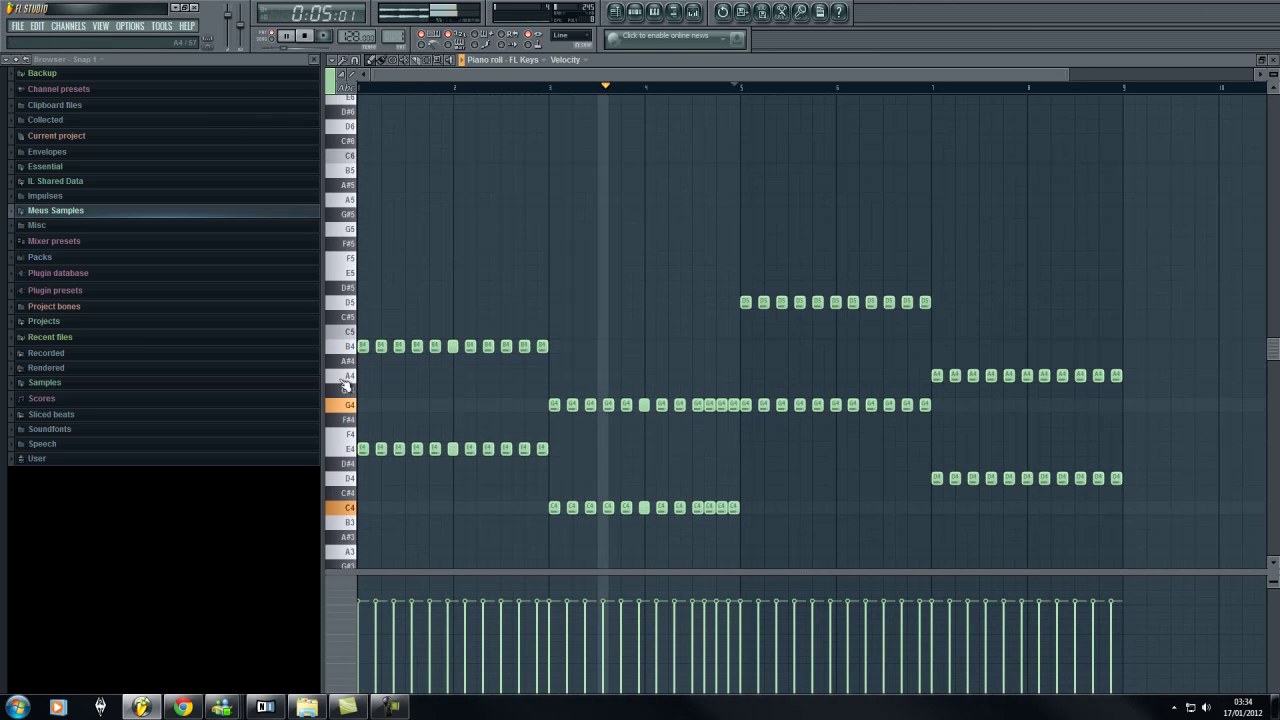
Audition the F5 key and start a high melody at bar 1 with a G5 note followed by F#5
scroll(395, 377, up, 3)
key(space)
click(350, 303)
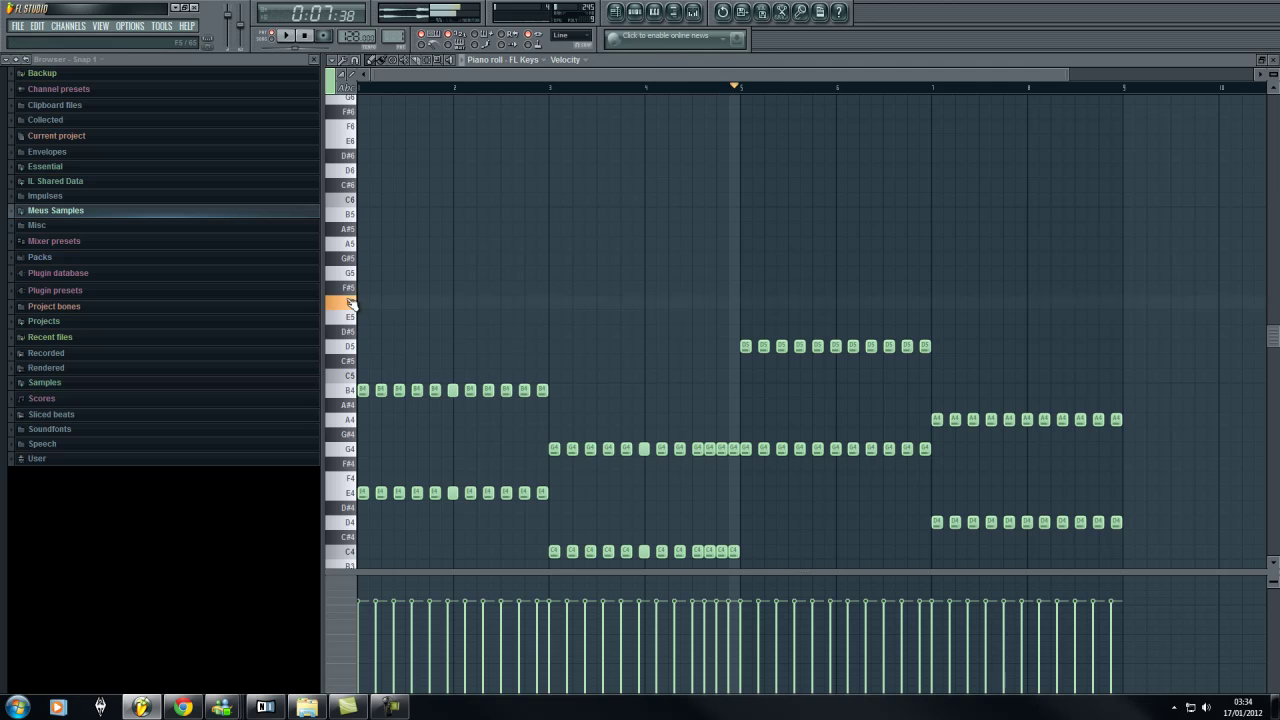
key(space)
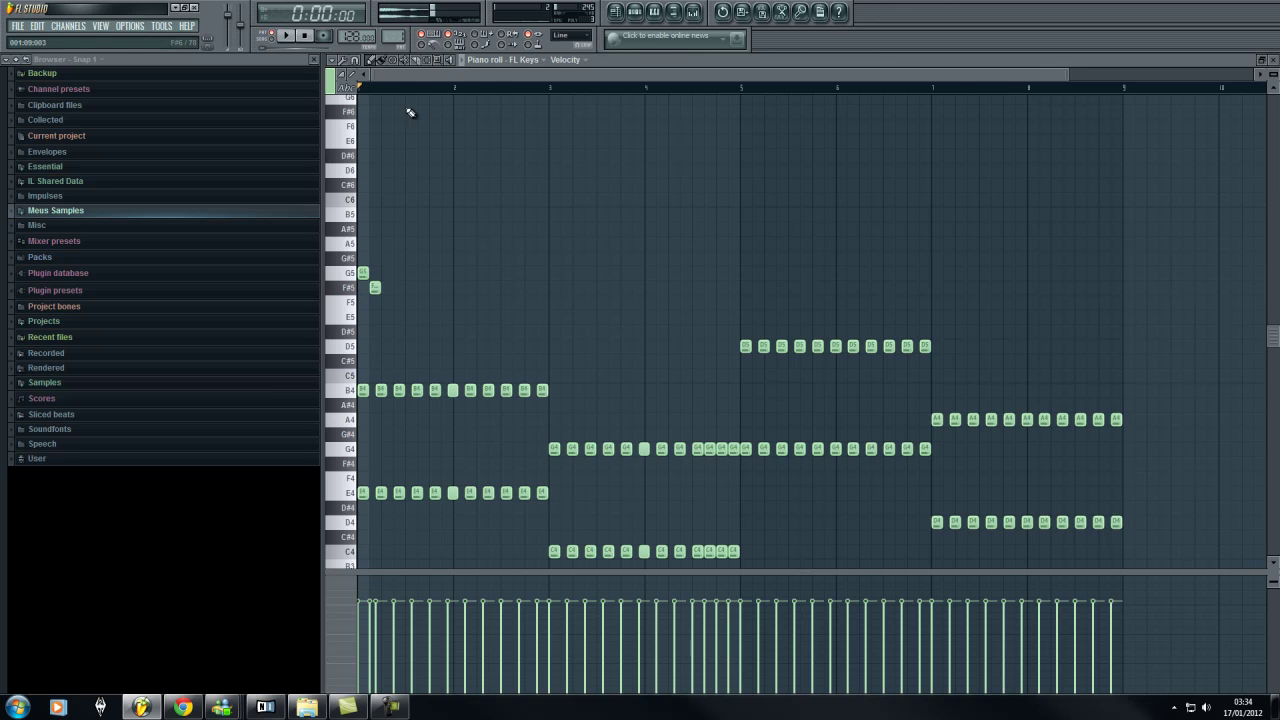
Extend the bar 1 melody with G5, F#5, A5 and an F#5 at the start of bar 2, checking it by playback
scroll(410, 112, up, 3)
key(space)
key(space)
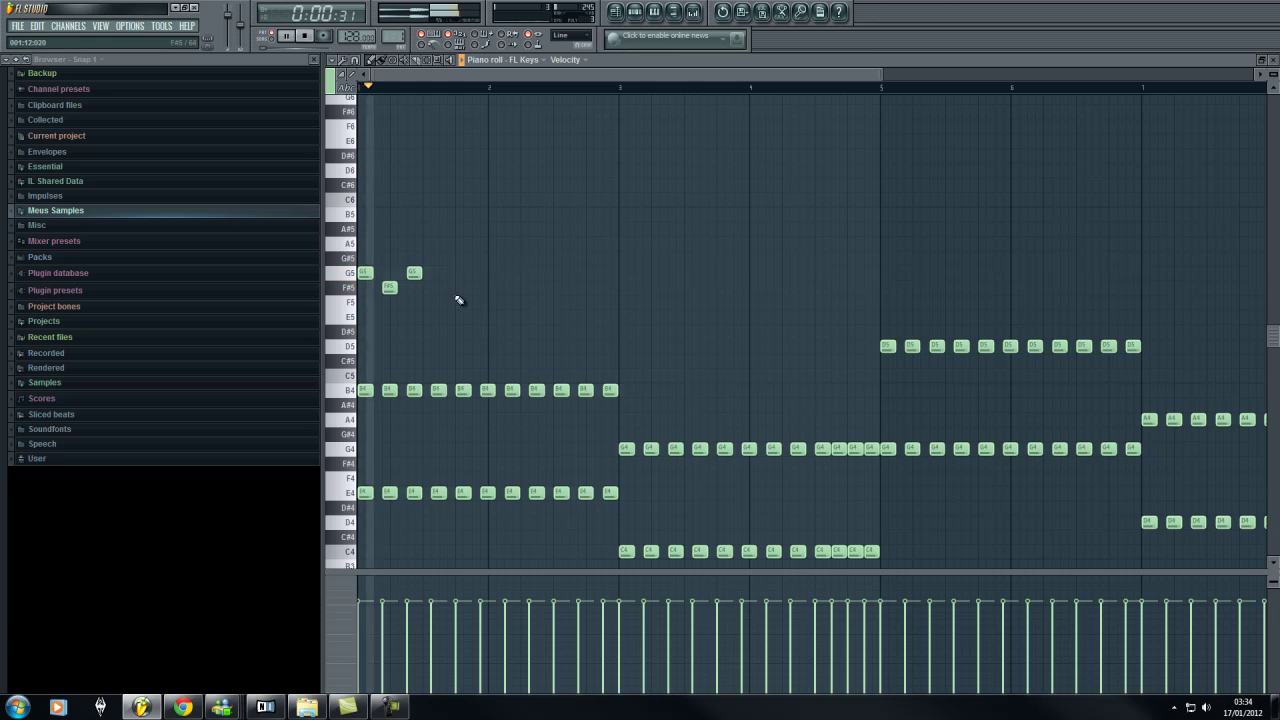
key(space)
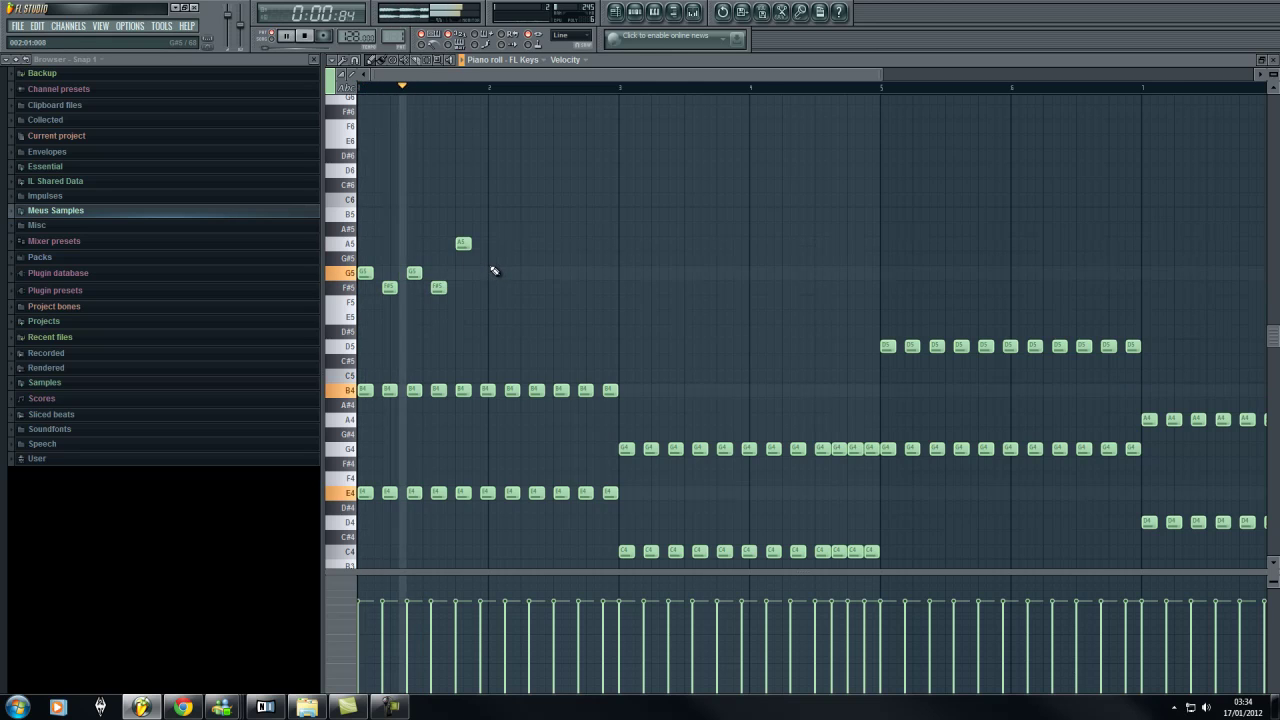
key(space)
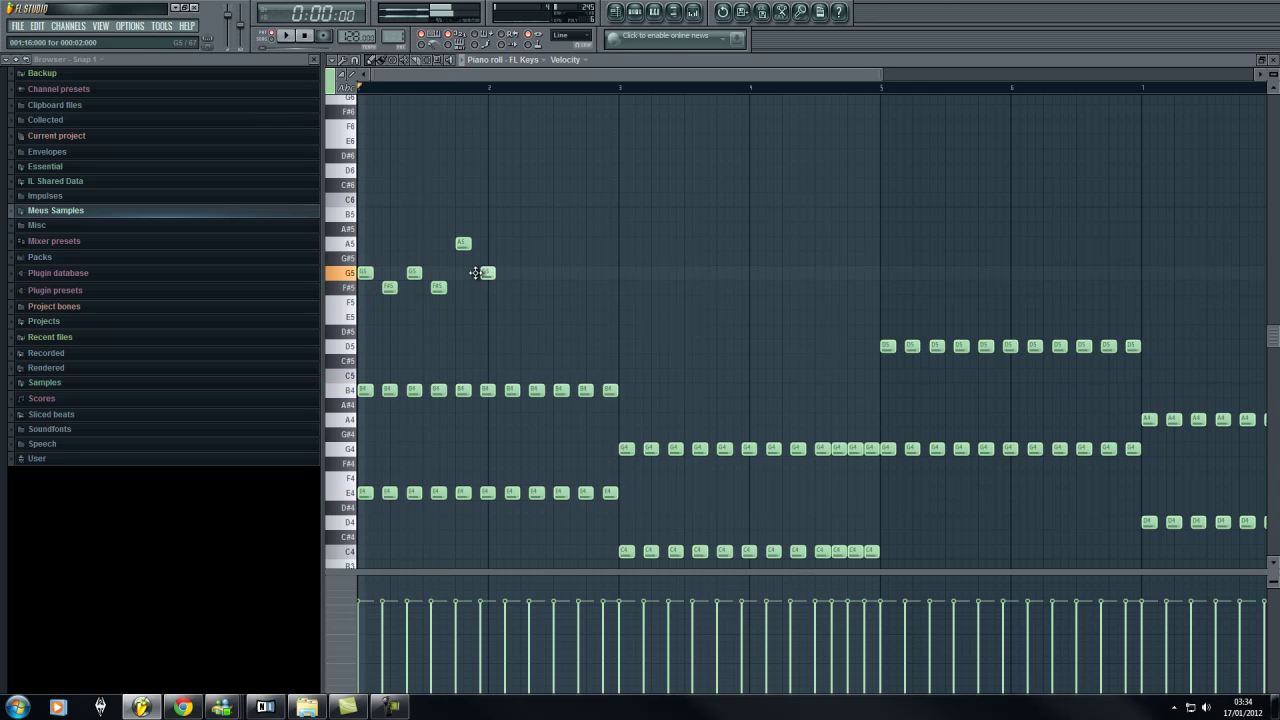
key(space)
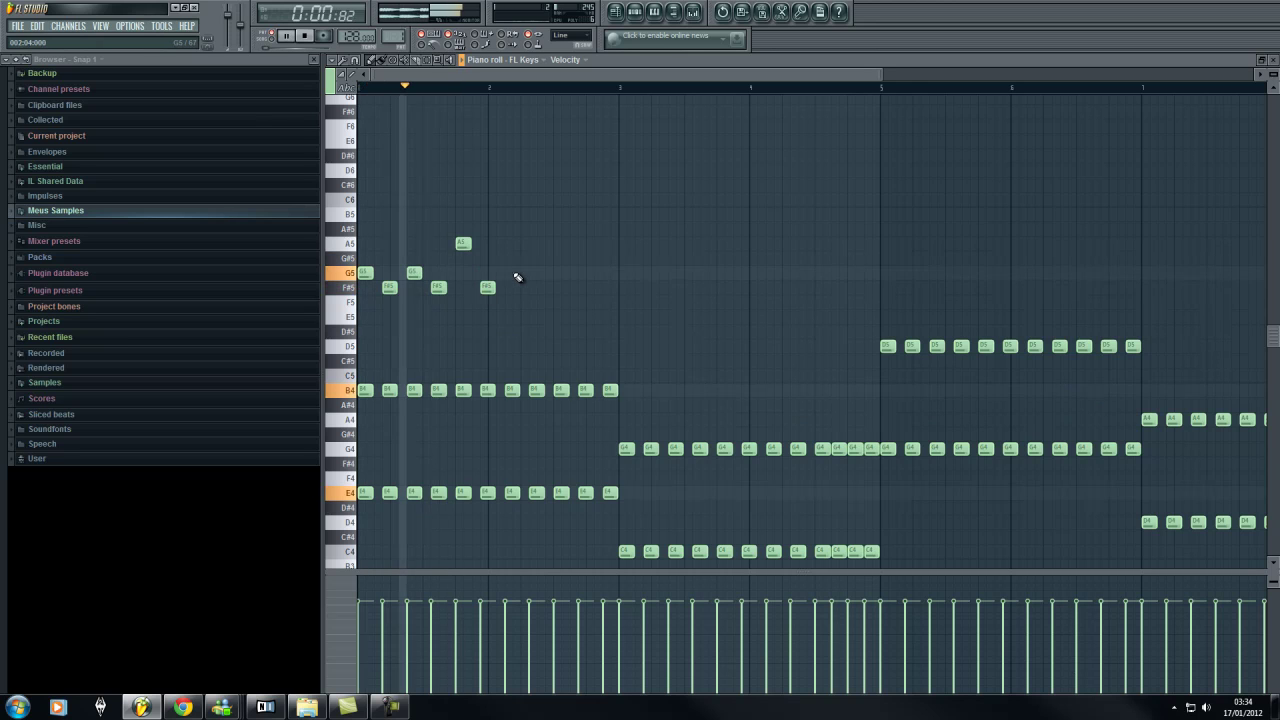
key(space)
key(space)
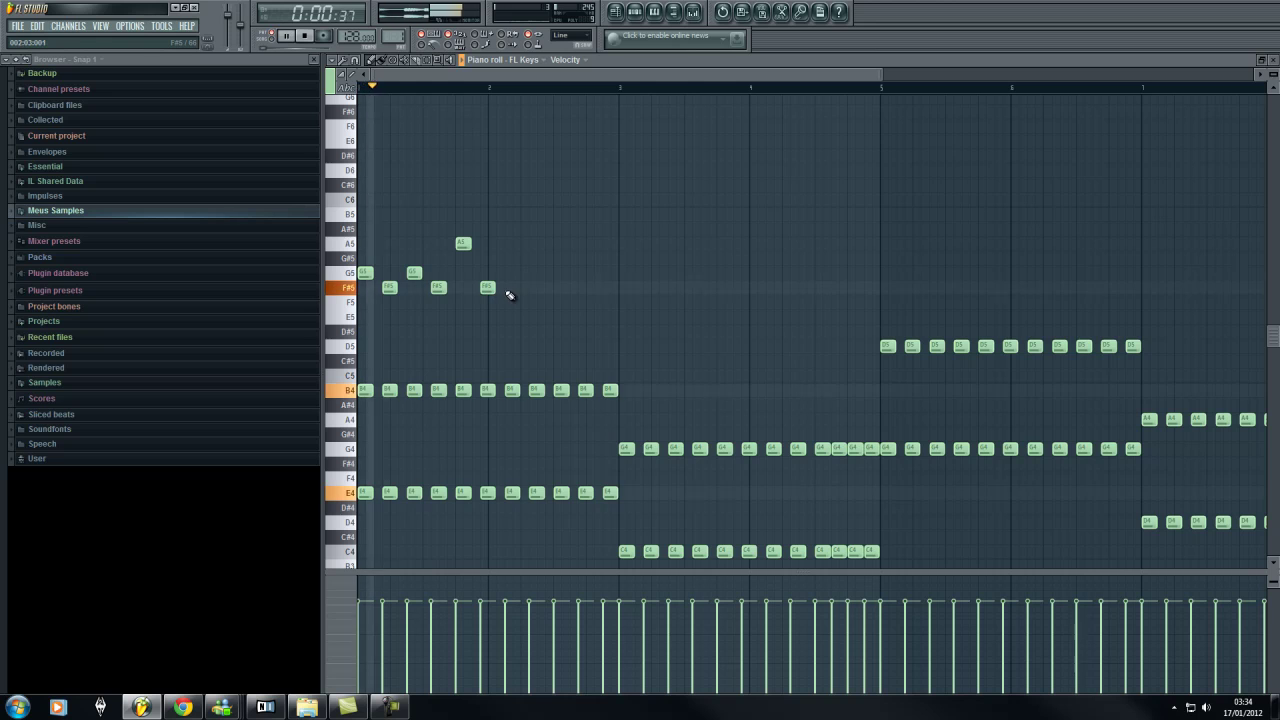
Fill the rest of bar 2 with five repeated E5 notes and play back the first two bars
key(space)
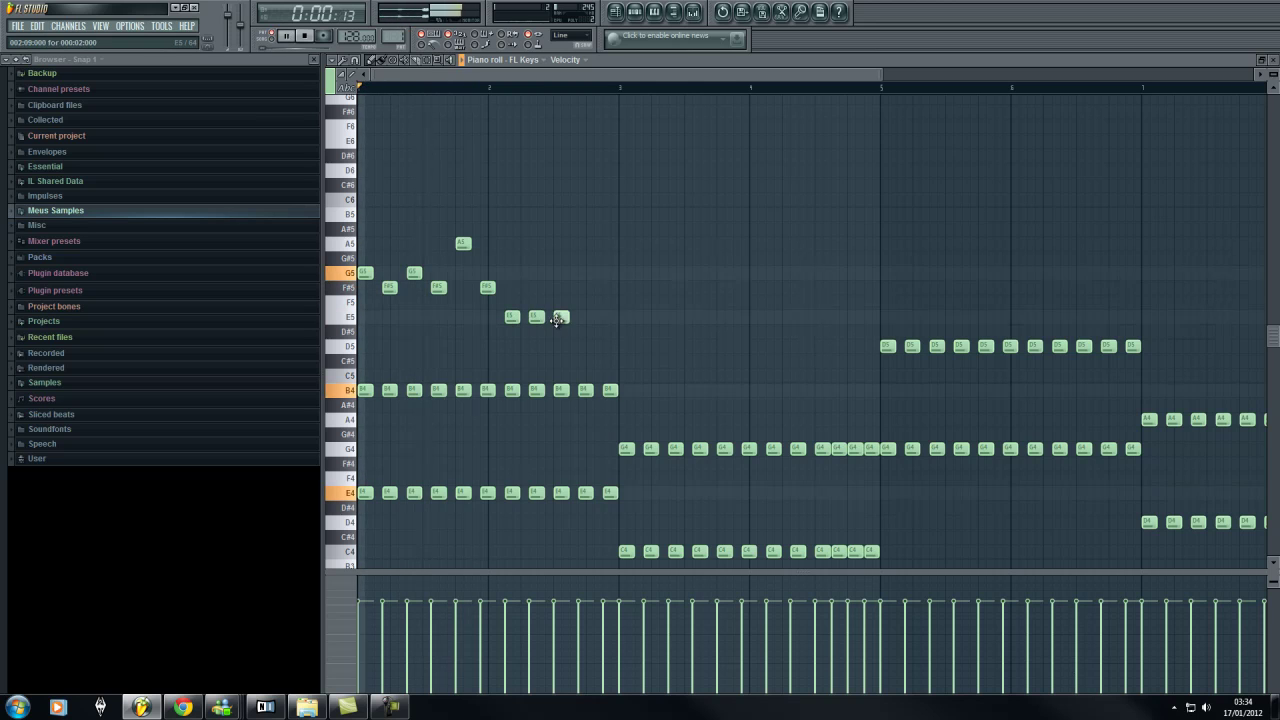
click(585, 317)
click(610, 317)
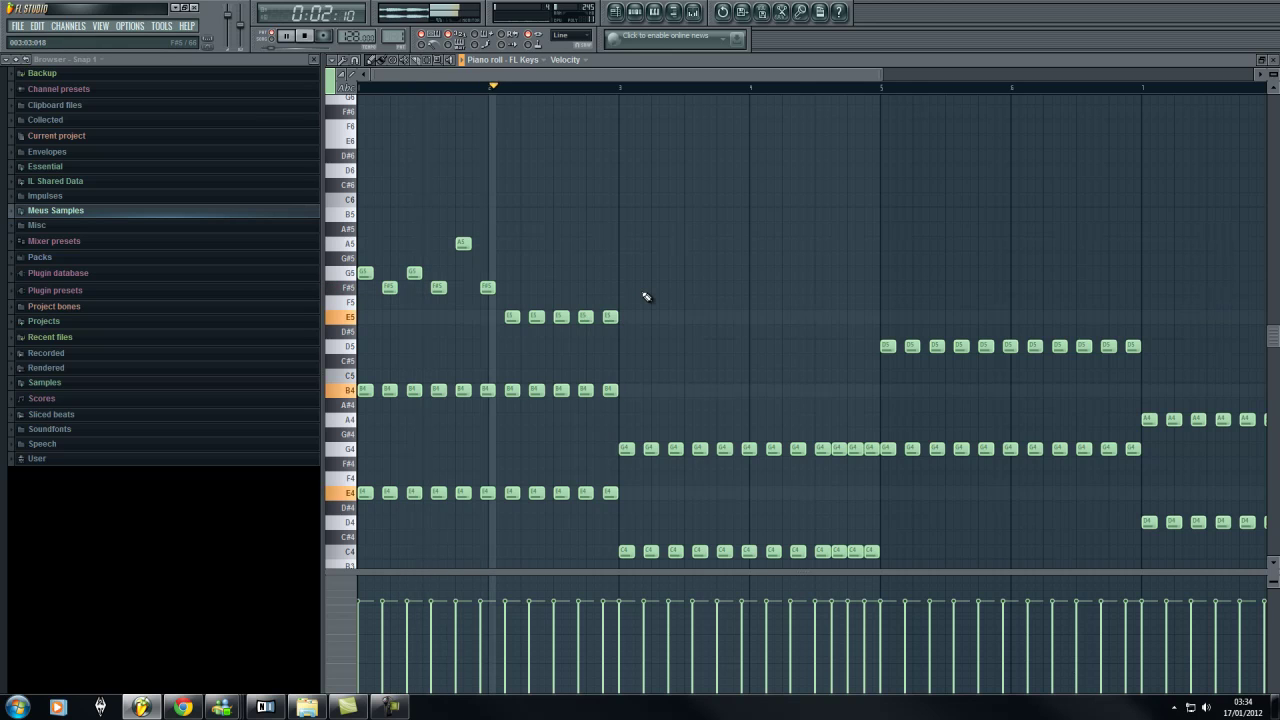
key(space)
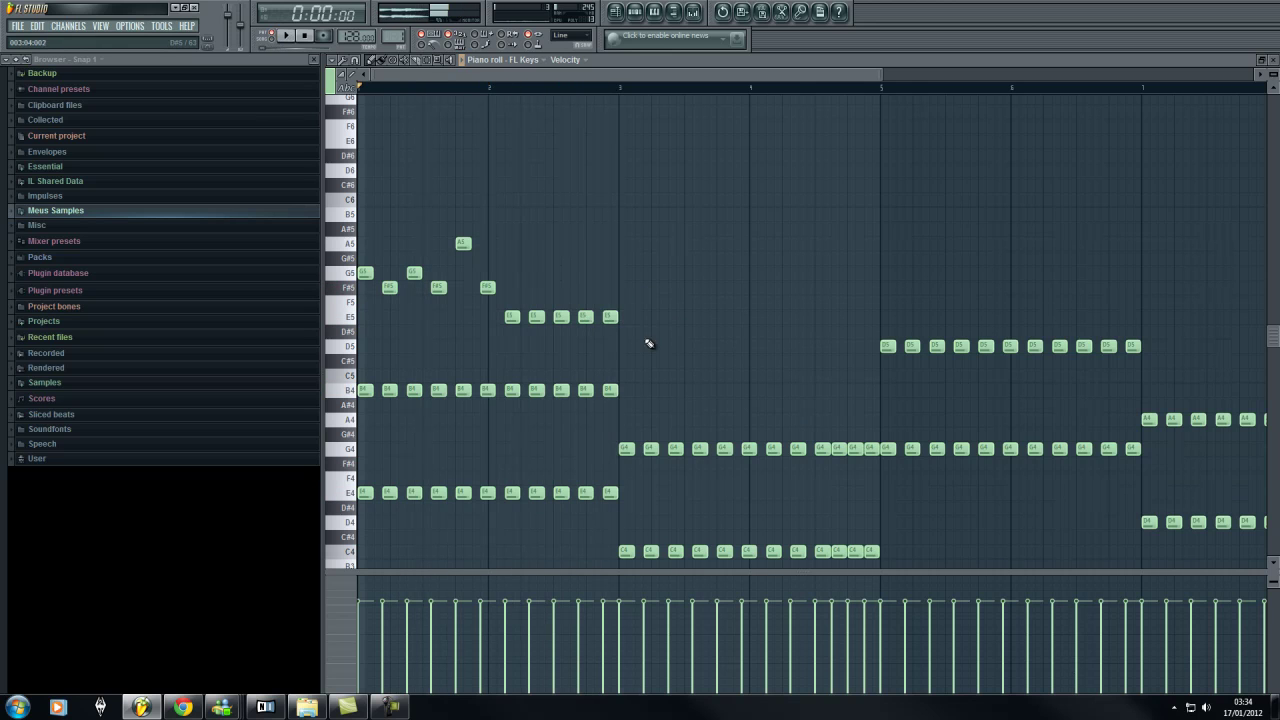
Duplicate the melody of bars 1 and 2 into bars 3 and 4 and play it from bar 3
drag(722, 180, 358, 352)
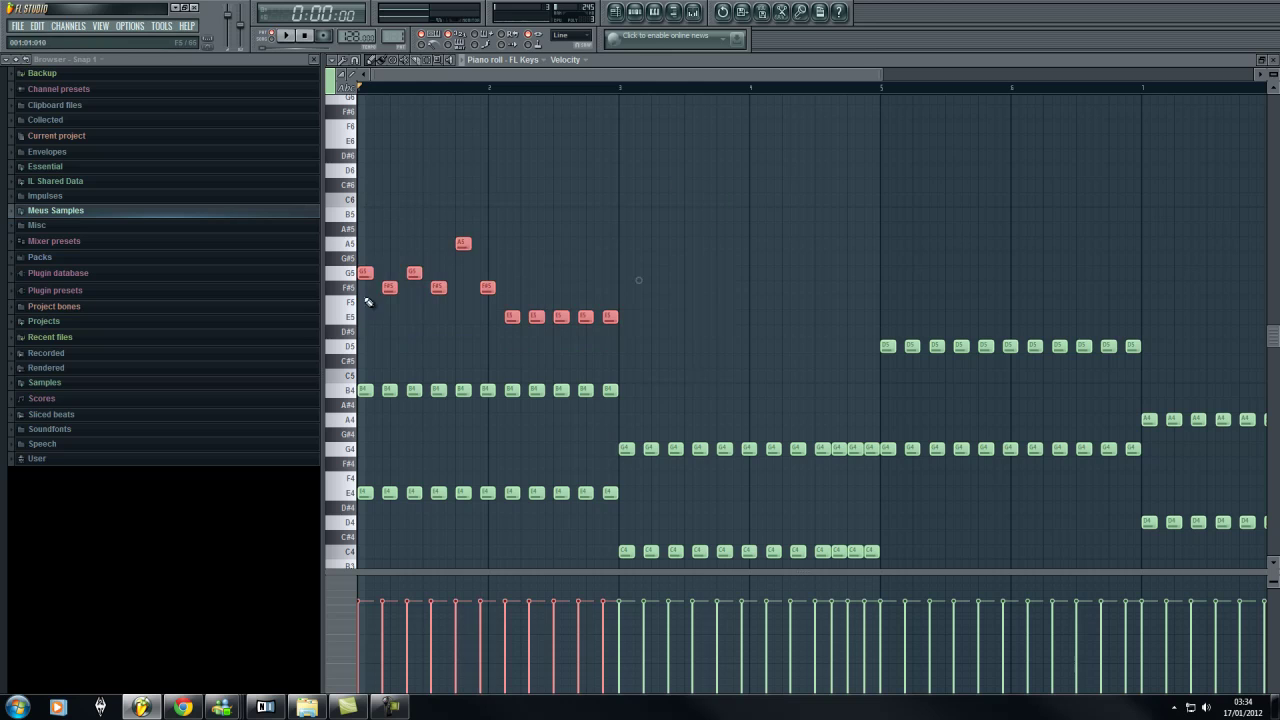
key(ctrl+b)
key(space)
click(626, 88)
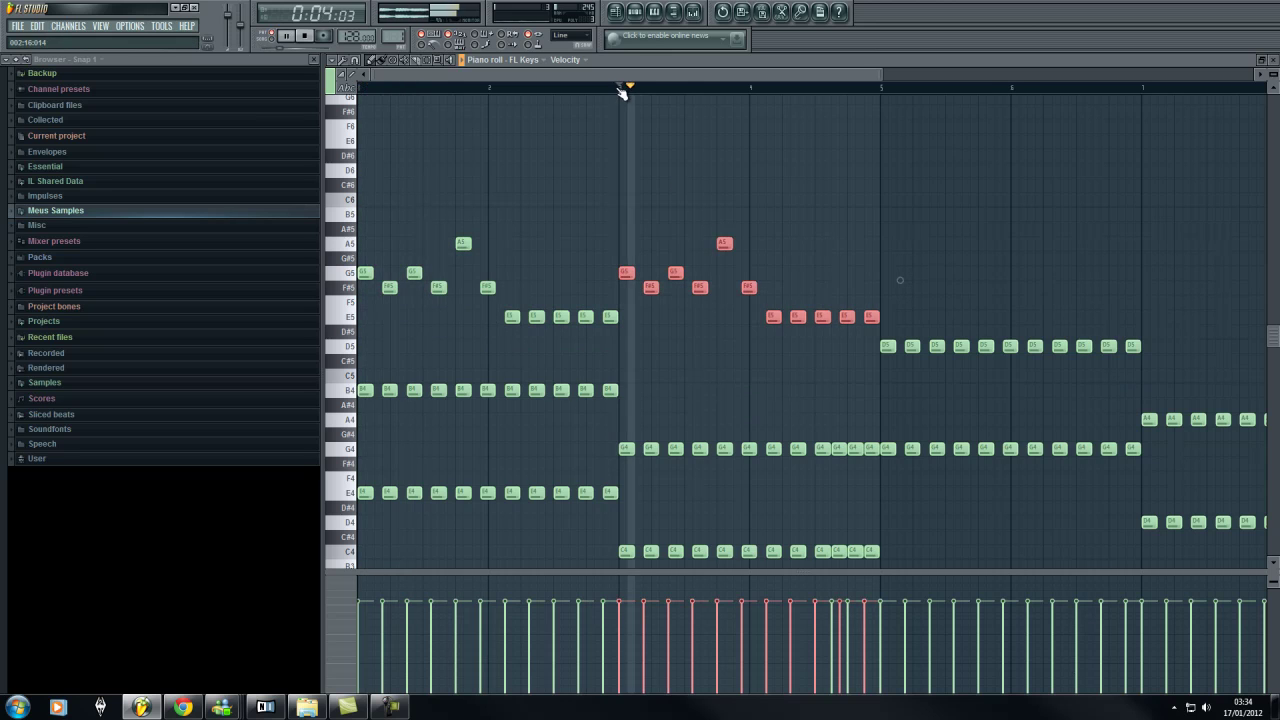
key(ctrl+d)
key(space)
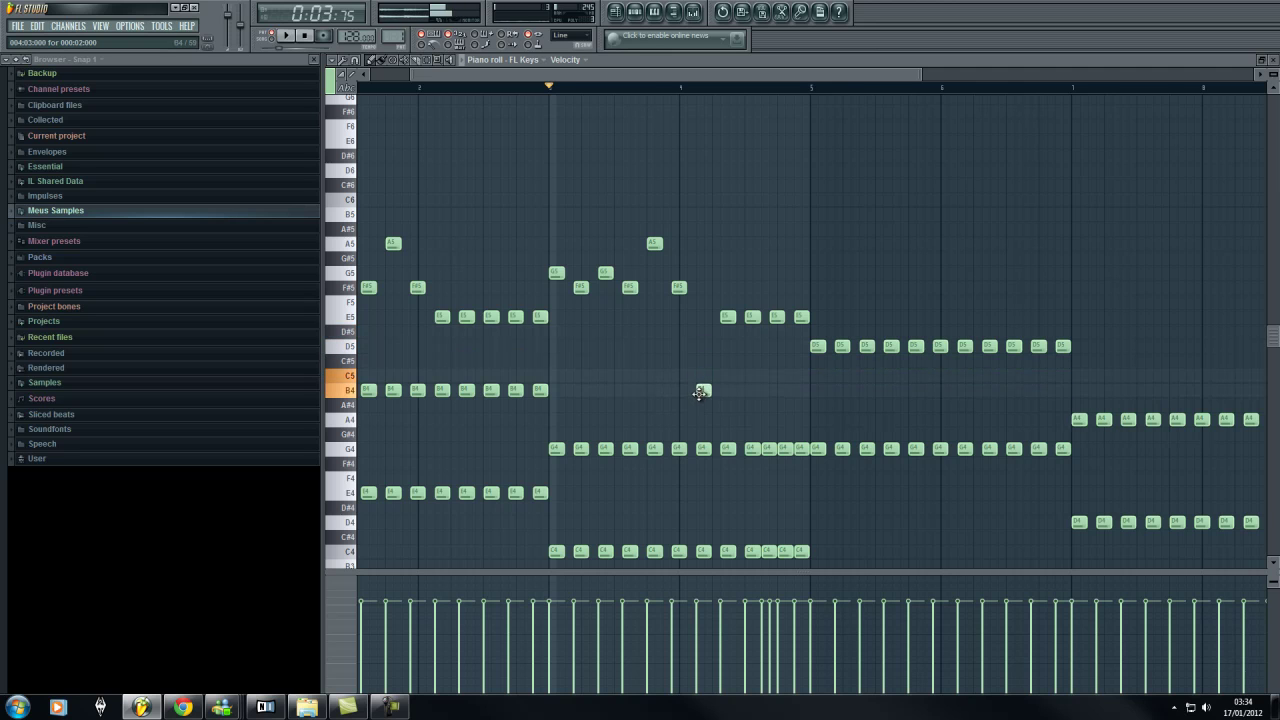
Replace the copied E5 notes in bar 4 with B4 notes that follow the rhythm of the root notes
drag(720, 282, 805, 395)
key(ctrl+d)
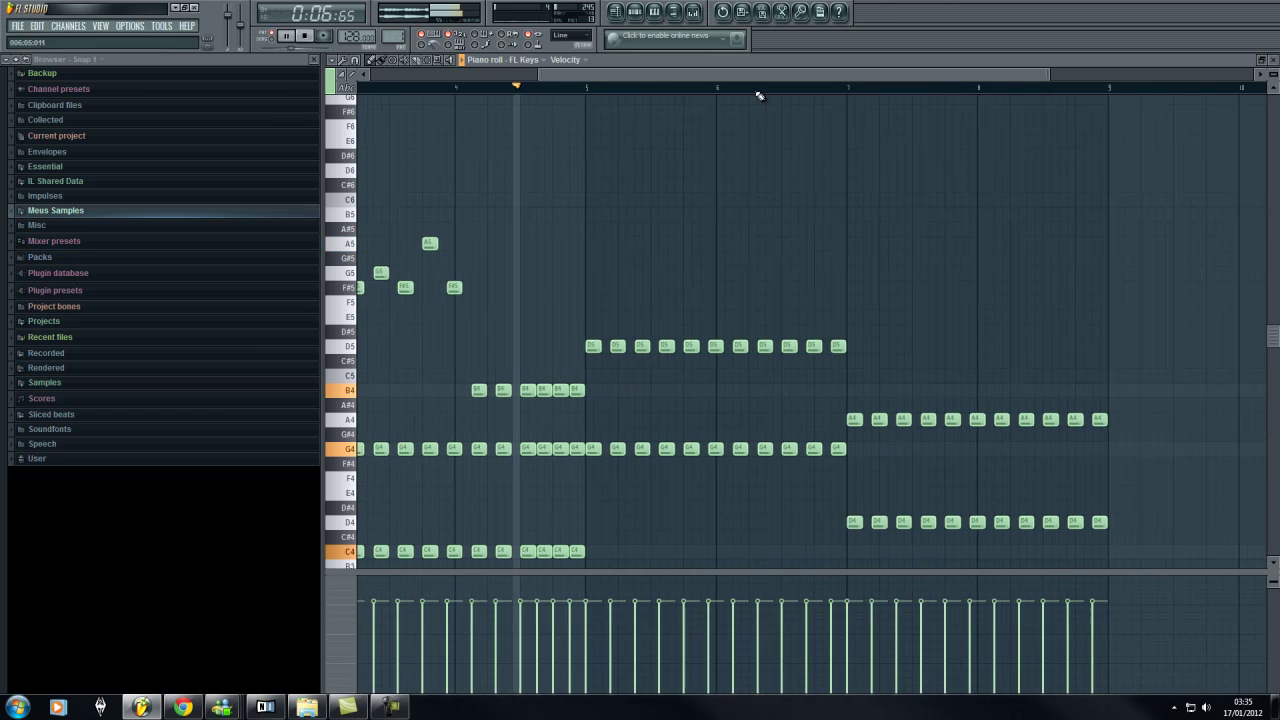
key(space)
Start the bar 5 melody with B5, G5 and B5 notes, playing it back between placements
click(580, 243)
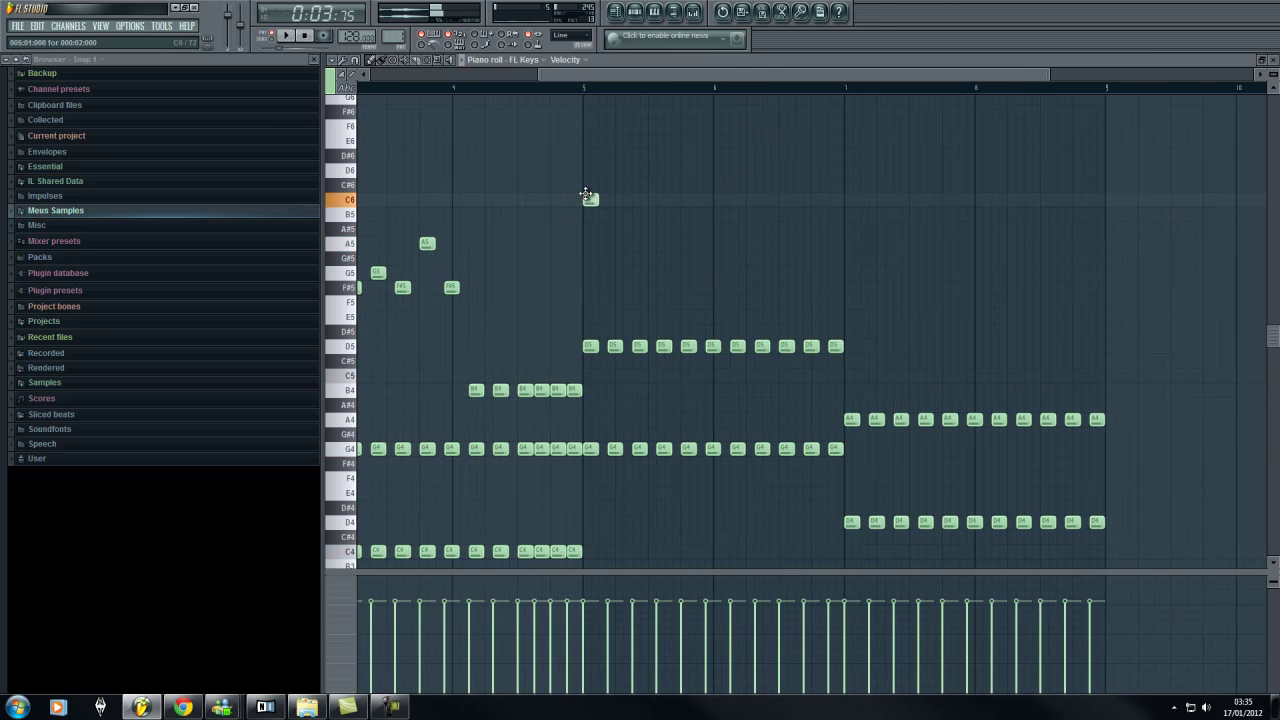
key(space)
click(634, 303)
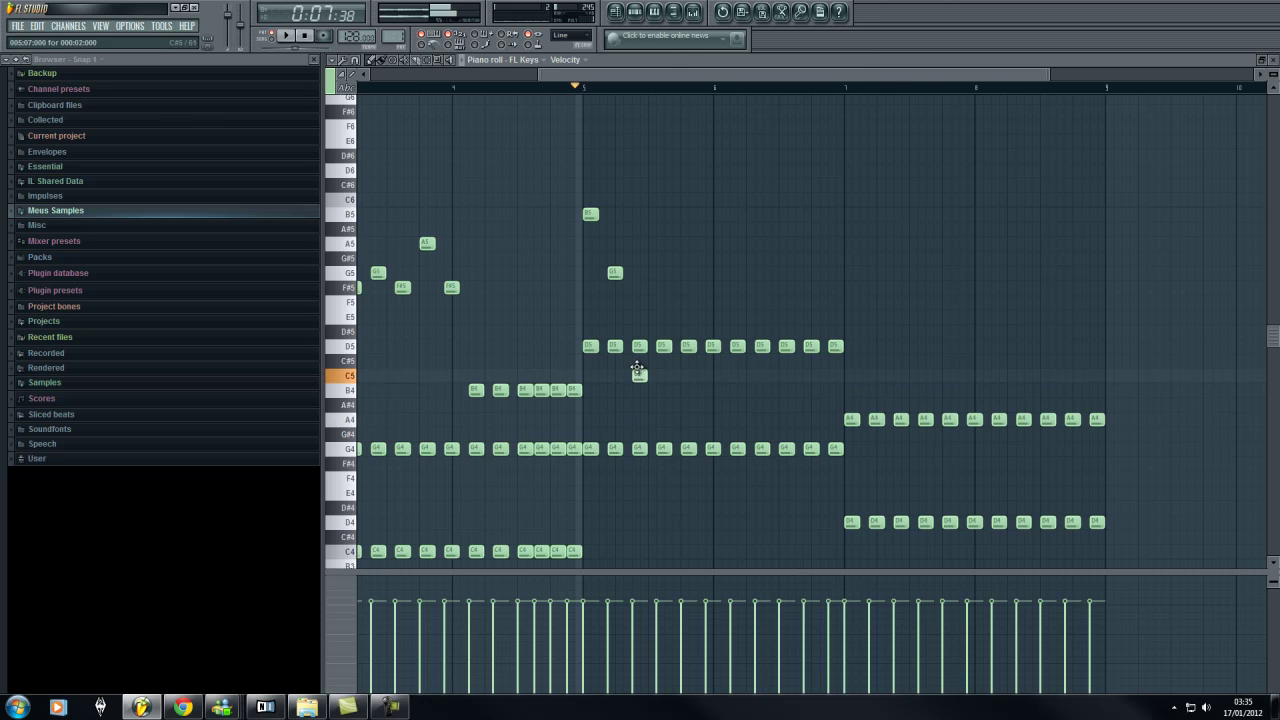
click(641, 257)
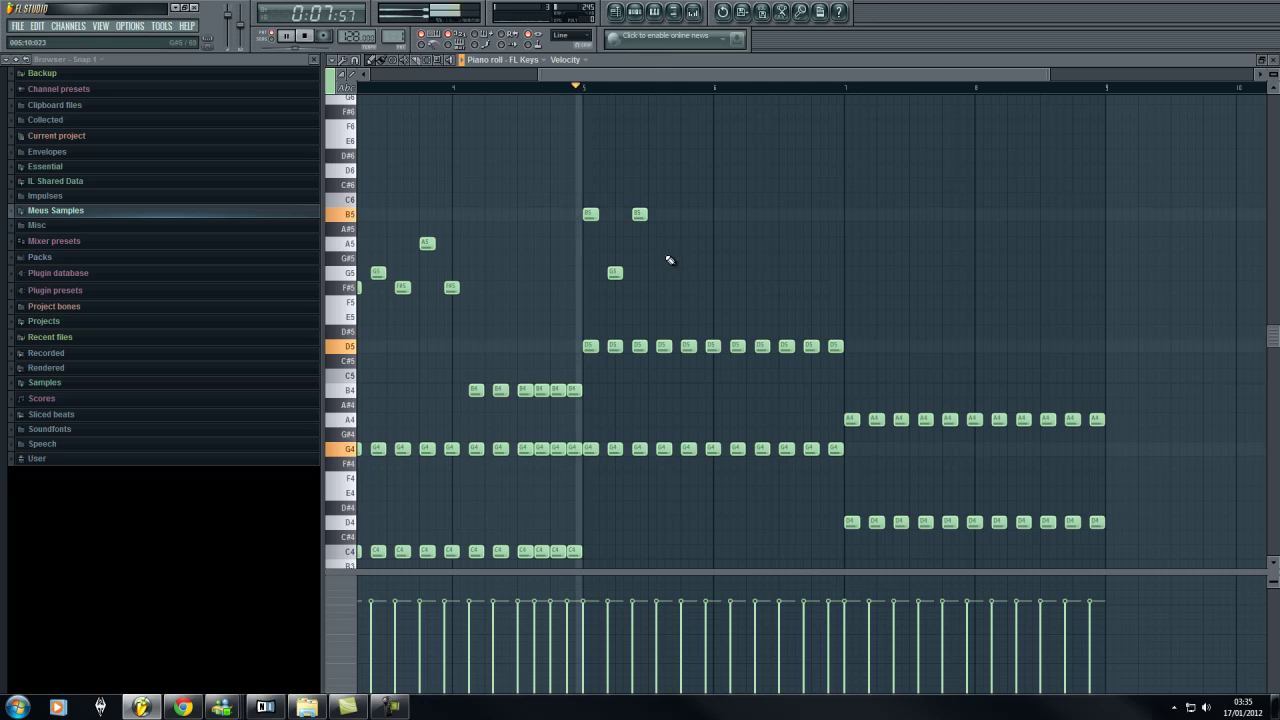
key(space)
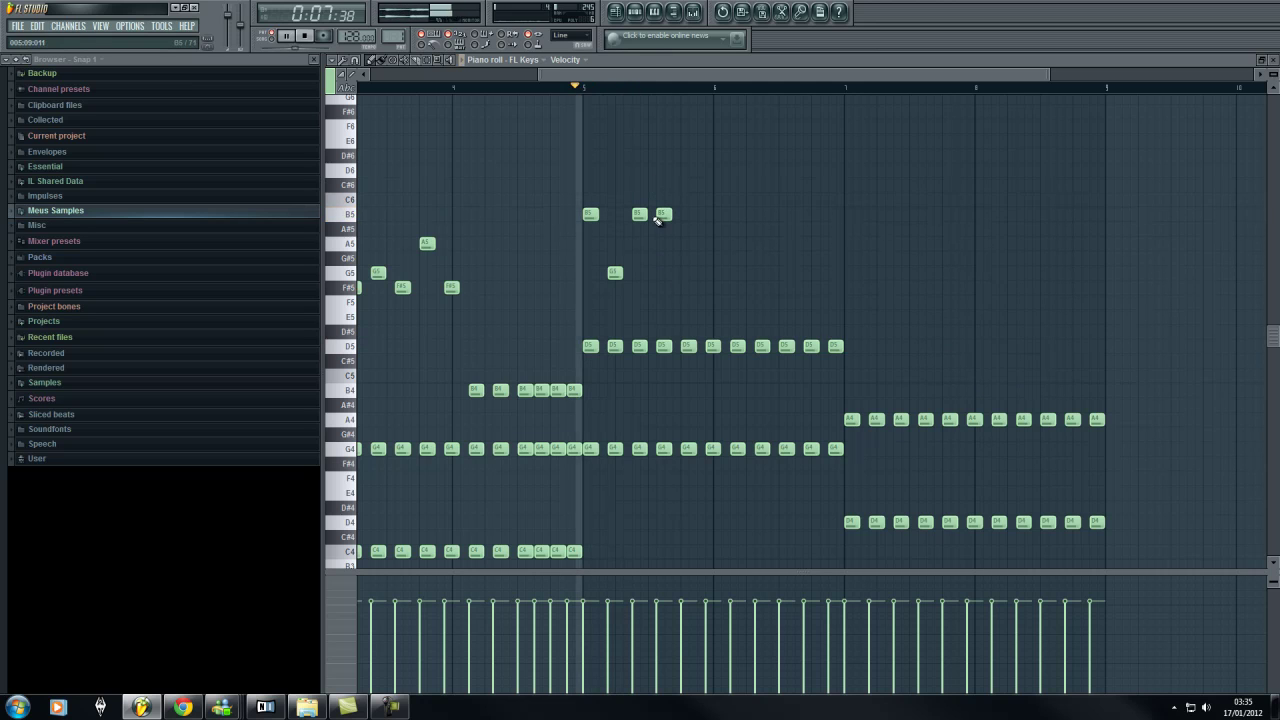
Continue the melody to the end of bar 6 with C6, B5, A5, G5, A5, B5, G5 and B5
drag(657, 220, 657, 205)
key(space)
click(690, 228)
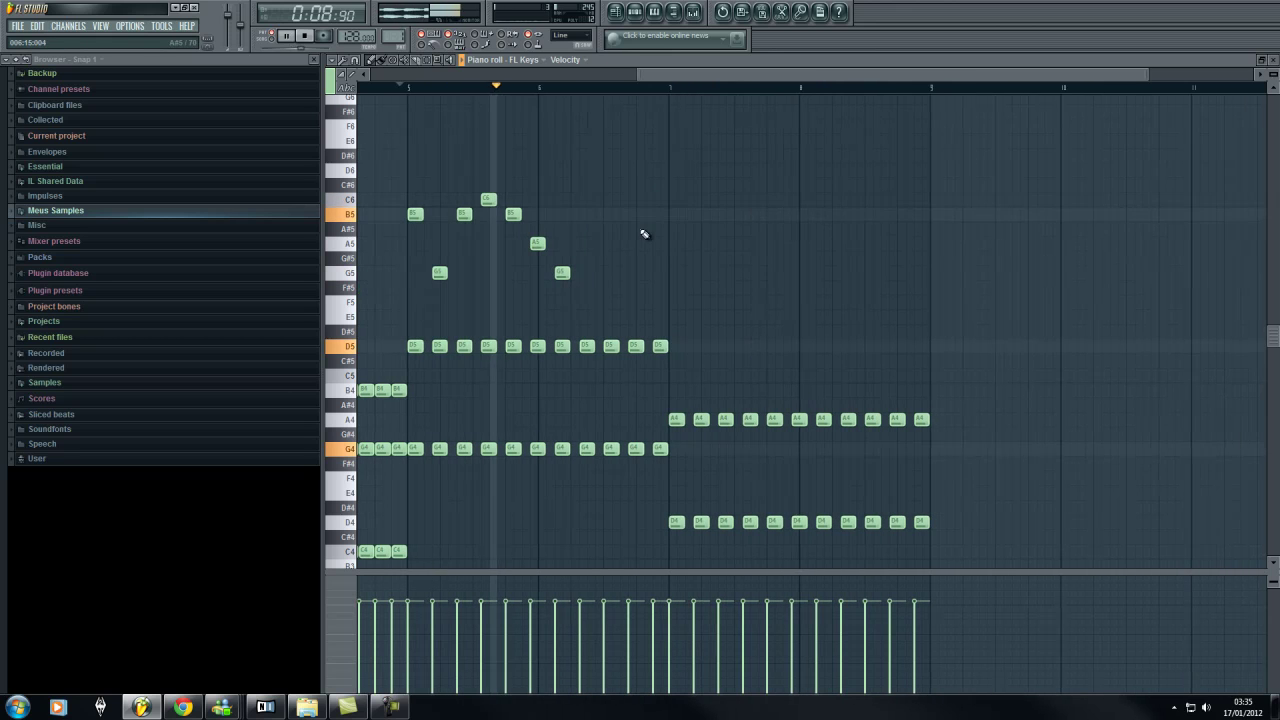
key(space)
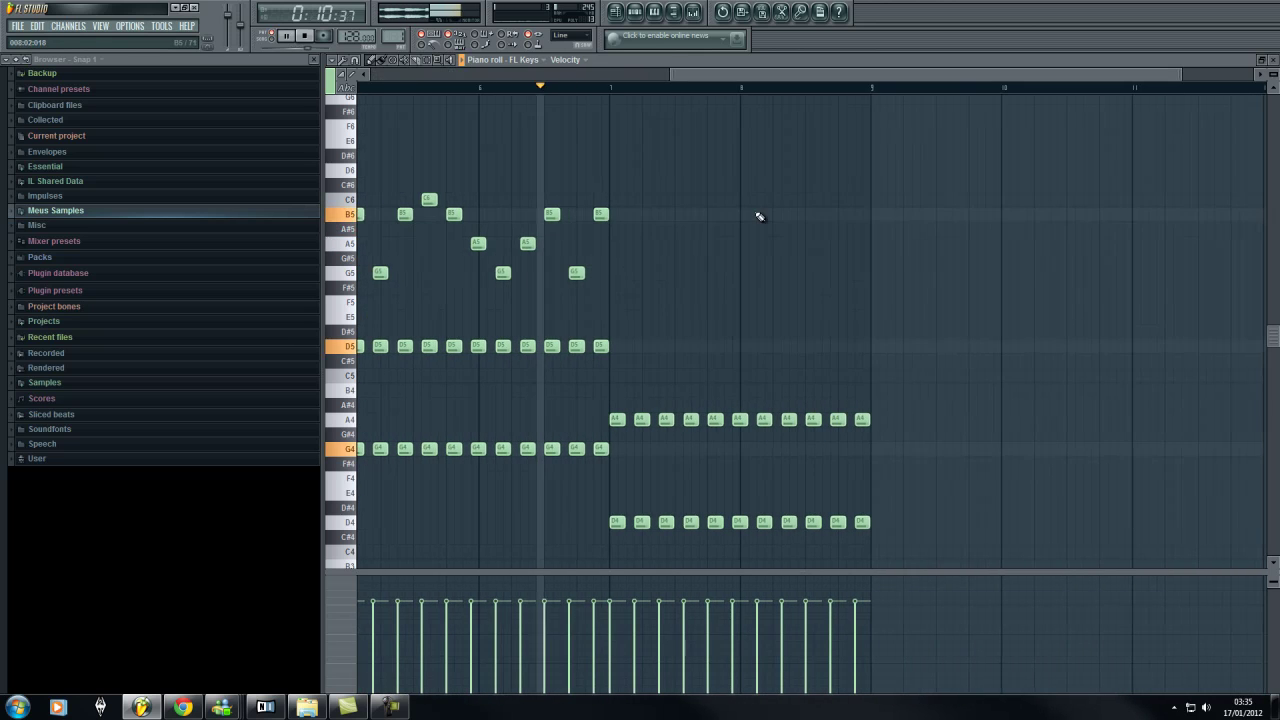
Write the melody of bars 7 and 8, descending from A5 to D5, rising to G5 and falling to D5, and play it from bar 5
key(space)
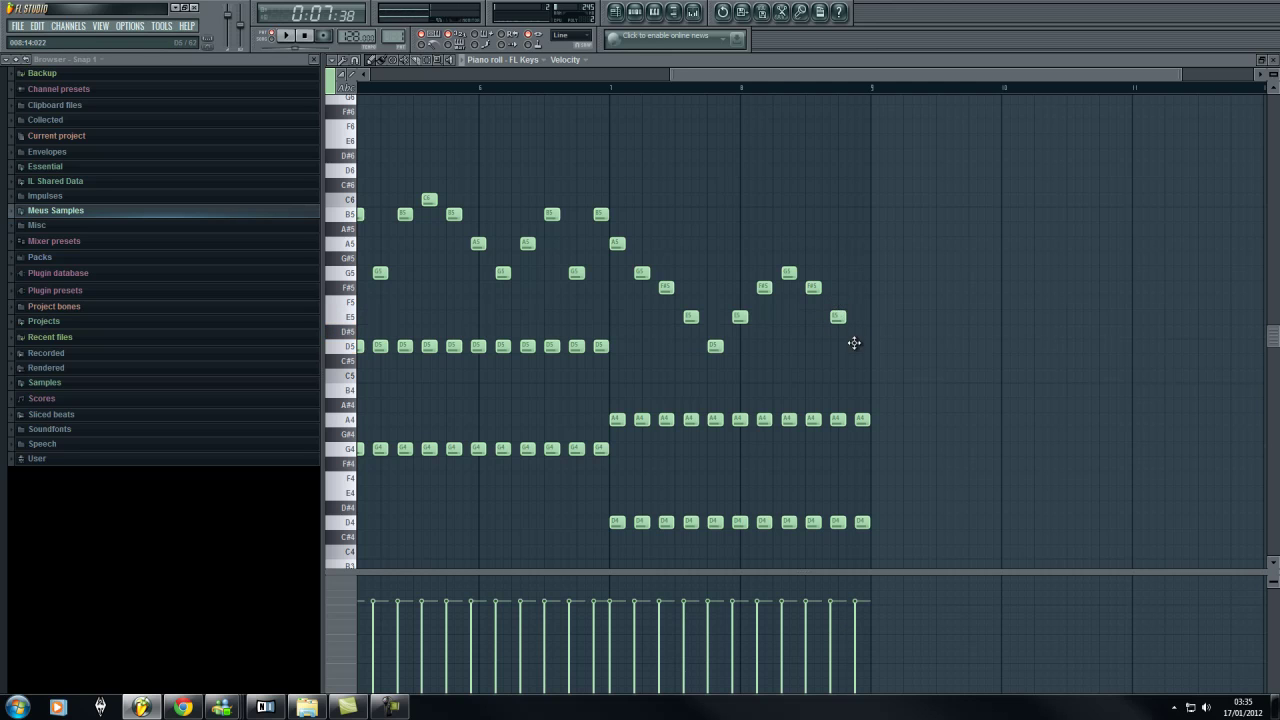
scroll(783, 88, down, 3)
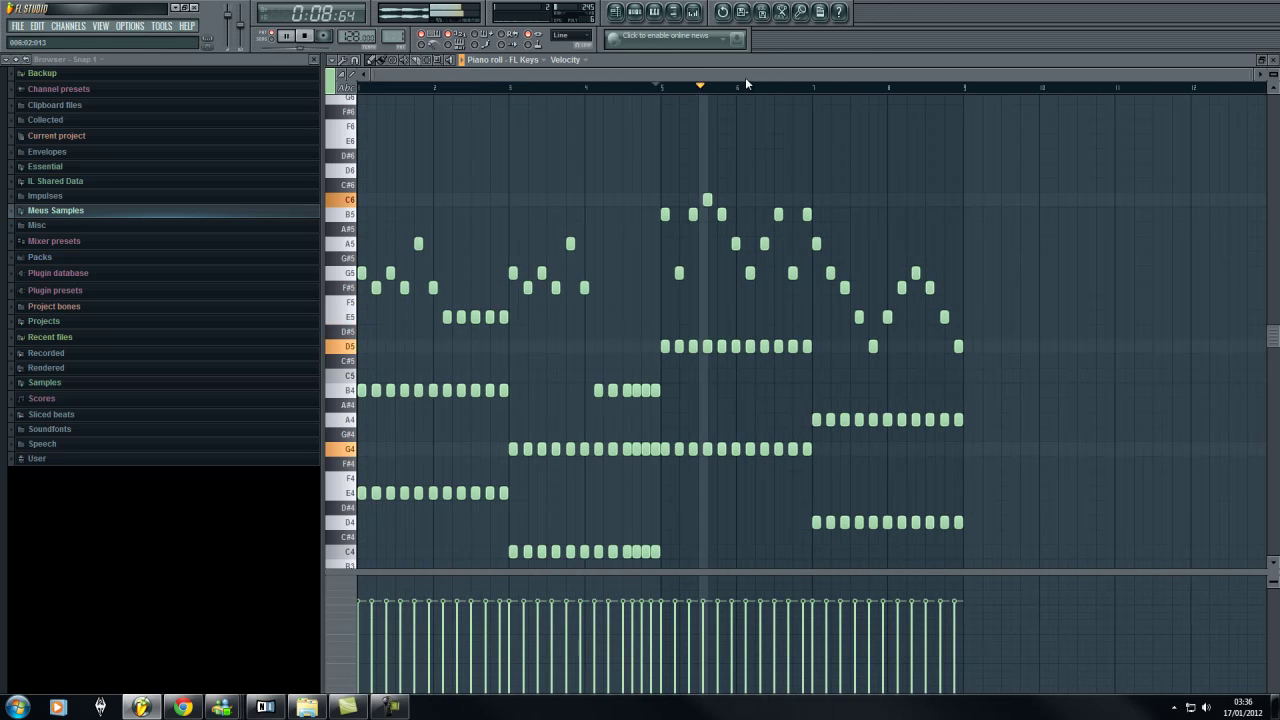
drag(1270, 71, 1270, 64)
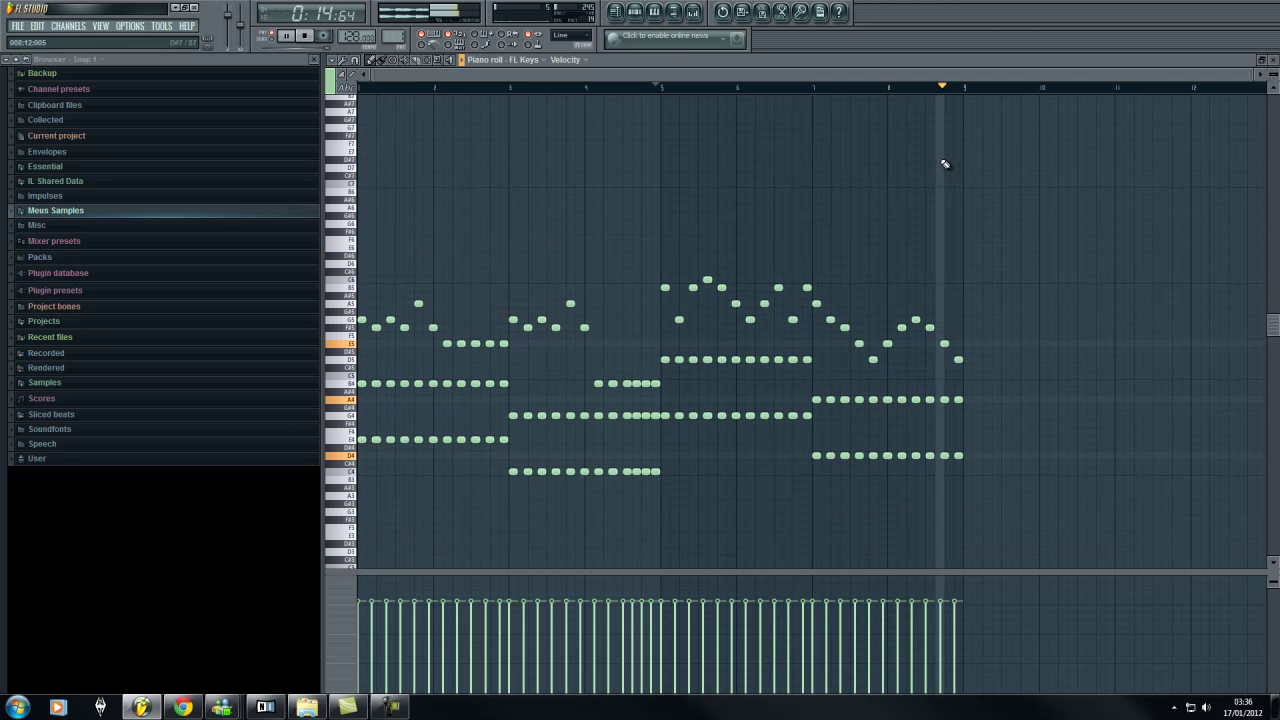
key(space)
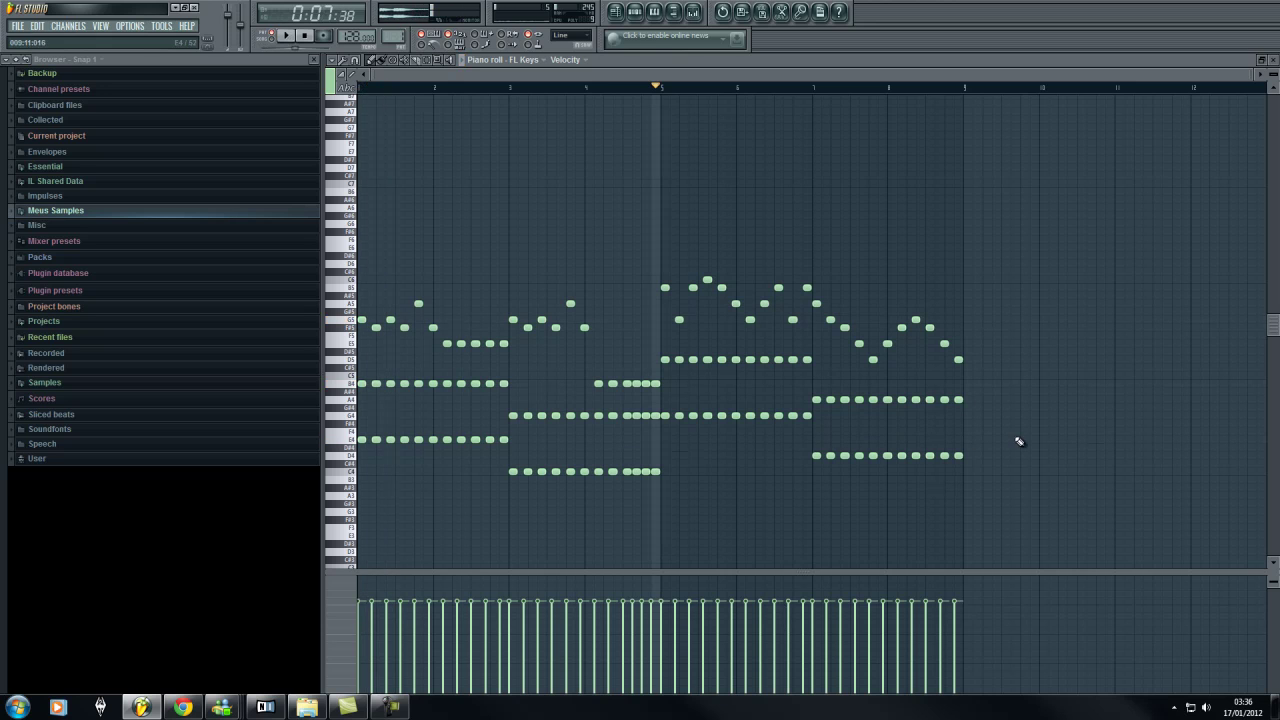
Copy the E4, C4, lower G4 and D4 root-note rows of all eight bars into the BooBass piano roll and play the pattern
drag(361, 423, 510, 484)
drag(708, 440, 512, 515)
drag(1000, 438, 809, 478)
drag(822, 405, 671, 442)
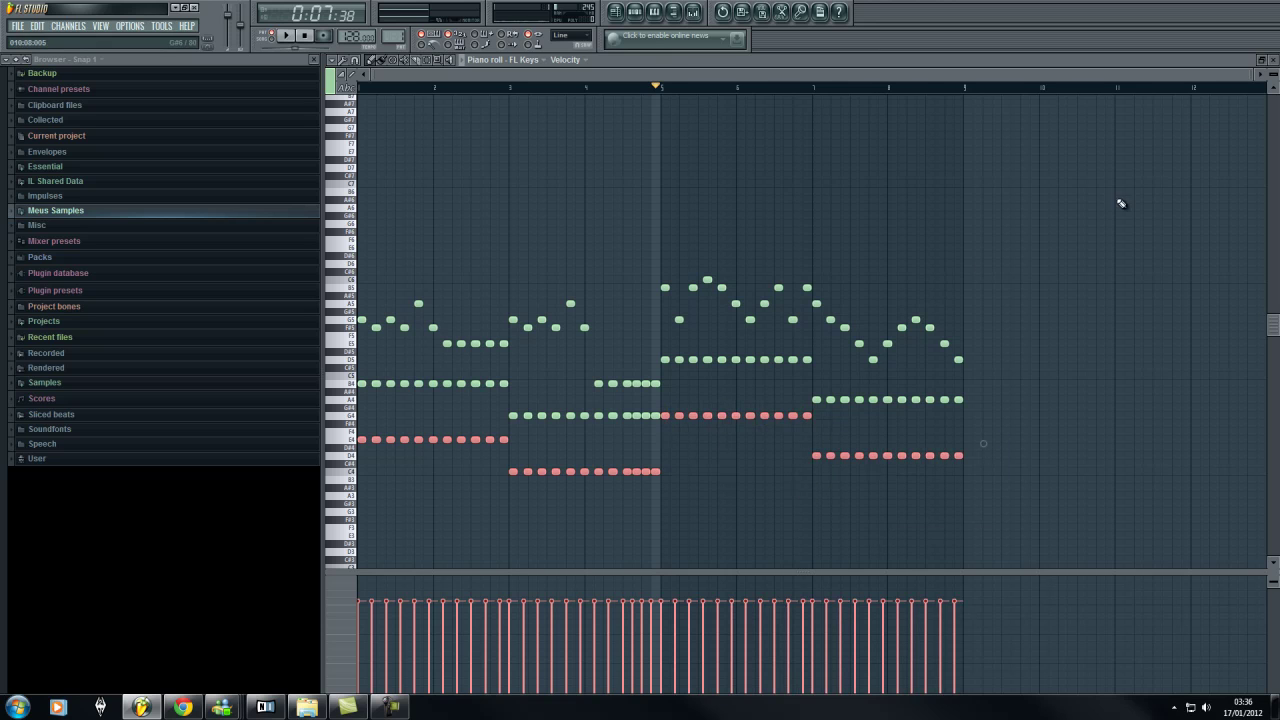
click(1262, 61)
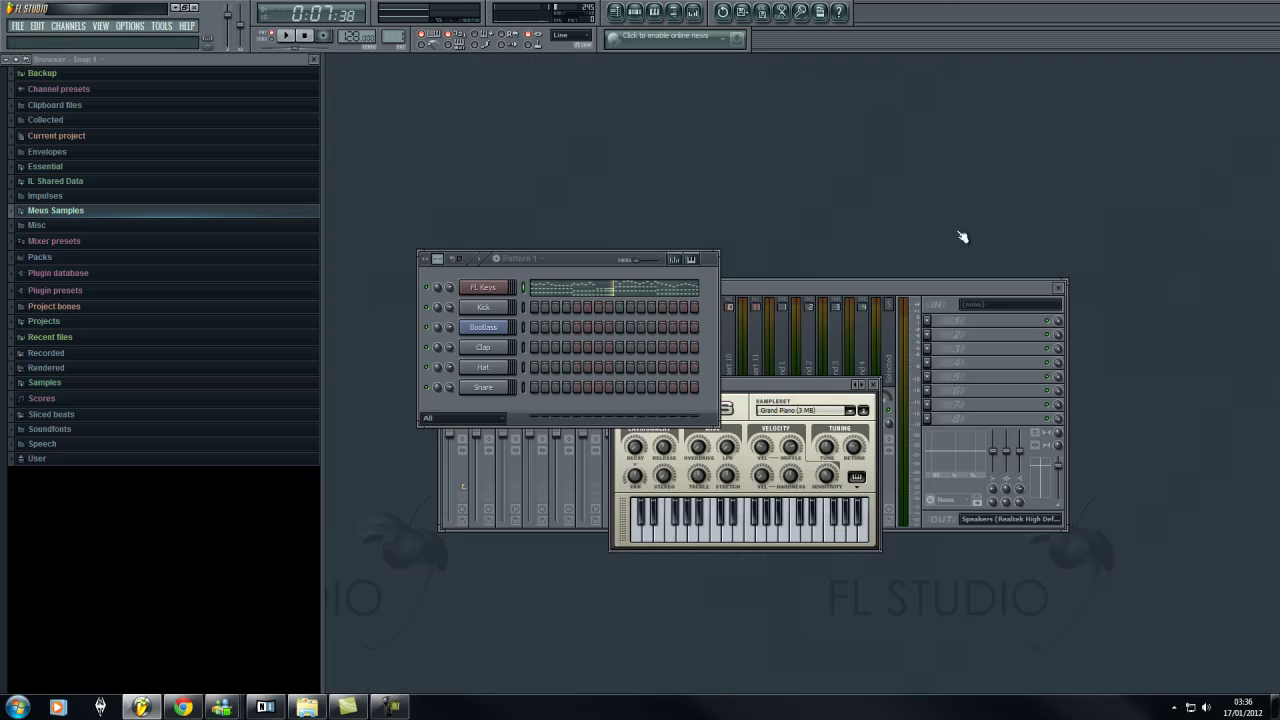
right_click(481, 330)
click(572, 328)
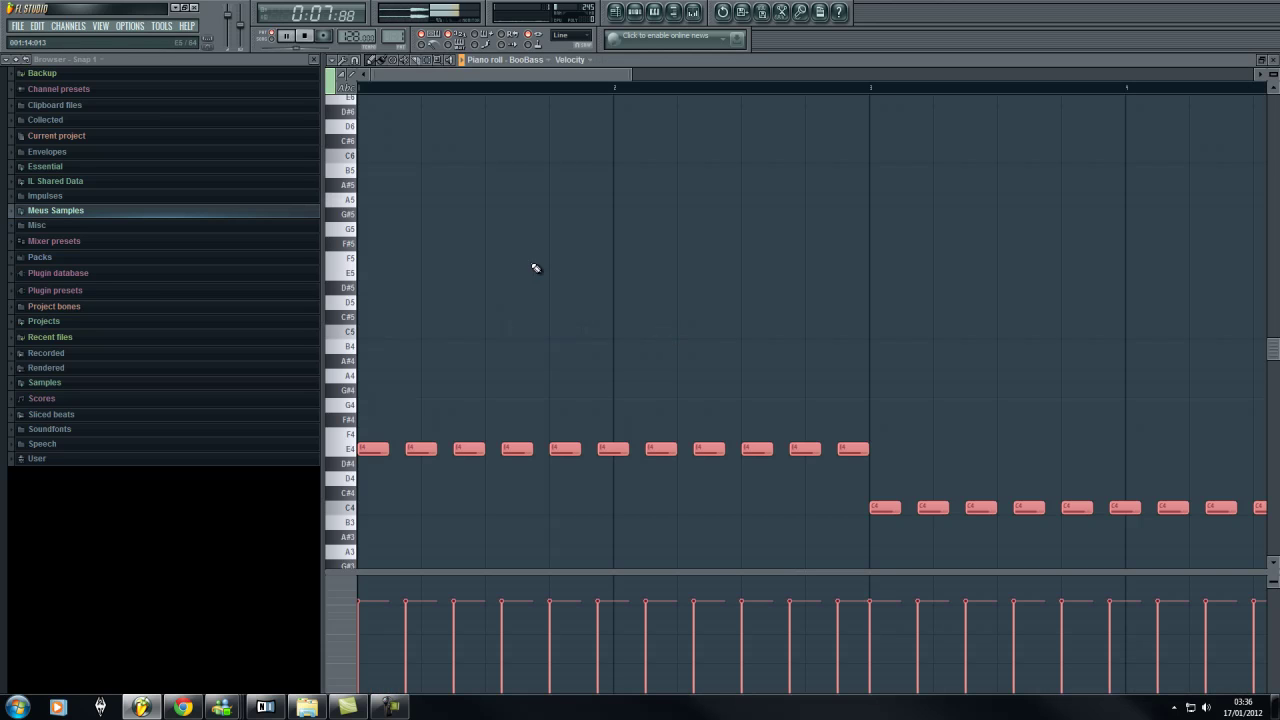
key(space)
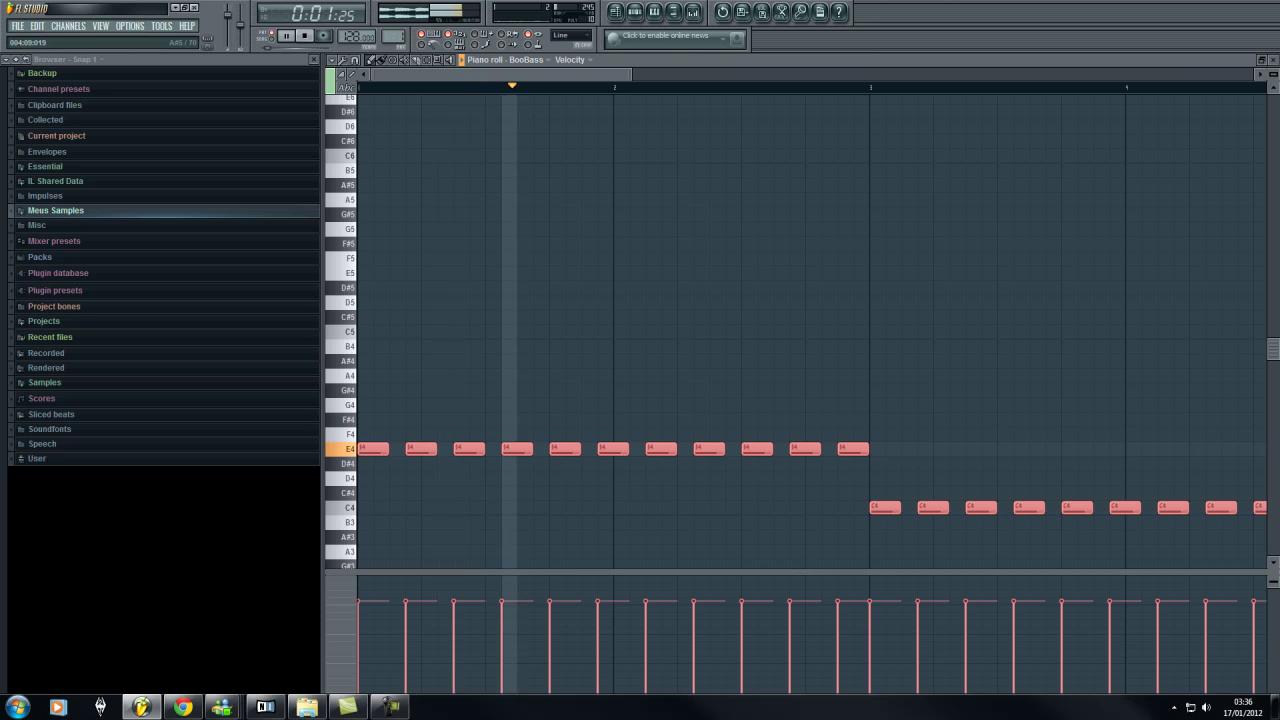
Open the BooBass channel settings and move their window clear of the channel list
click(1273, 60)
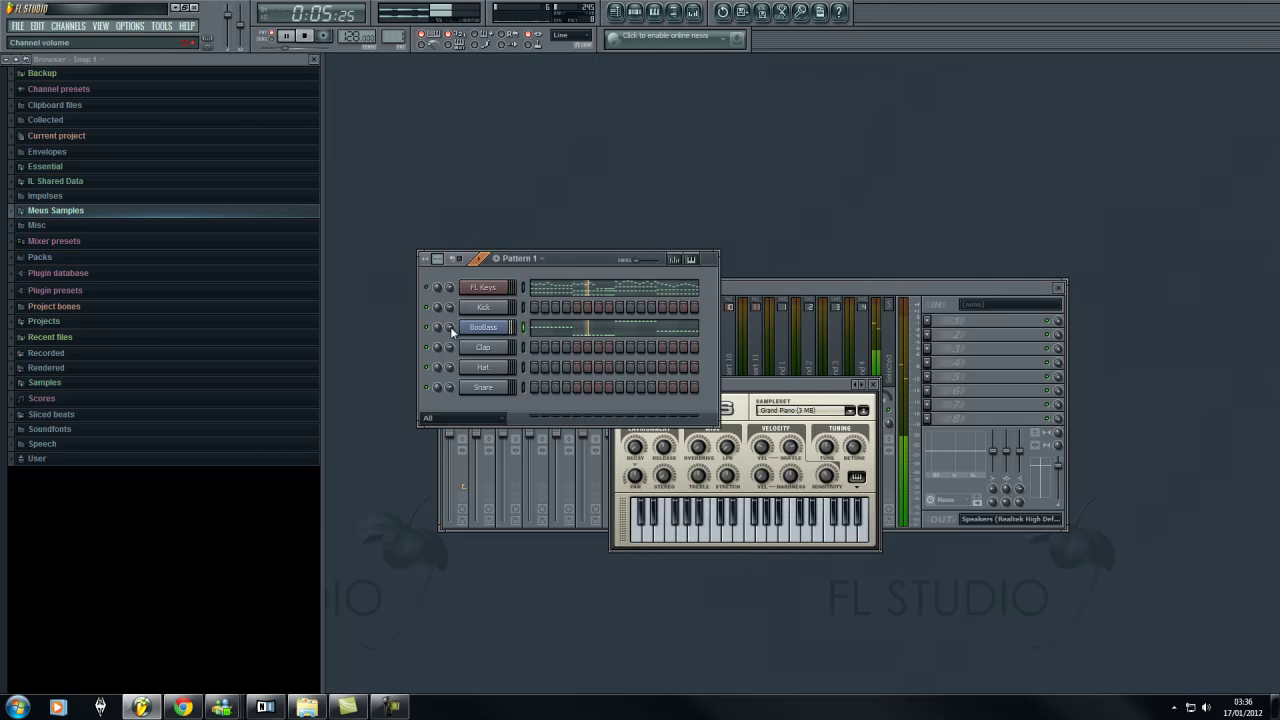
click(485, 328)
drag(590, 106, 673, 211)
Transpose all BooBass notes up one octave, with the first row on E5, and restart playback from bar 1
click(538, 330)
key(ctrl+a)
scroll(380, 350, up, 5)
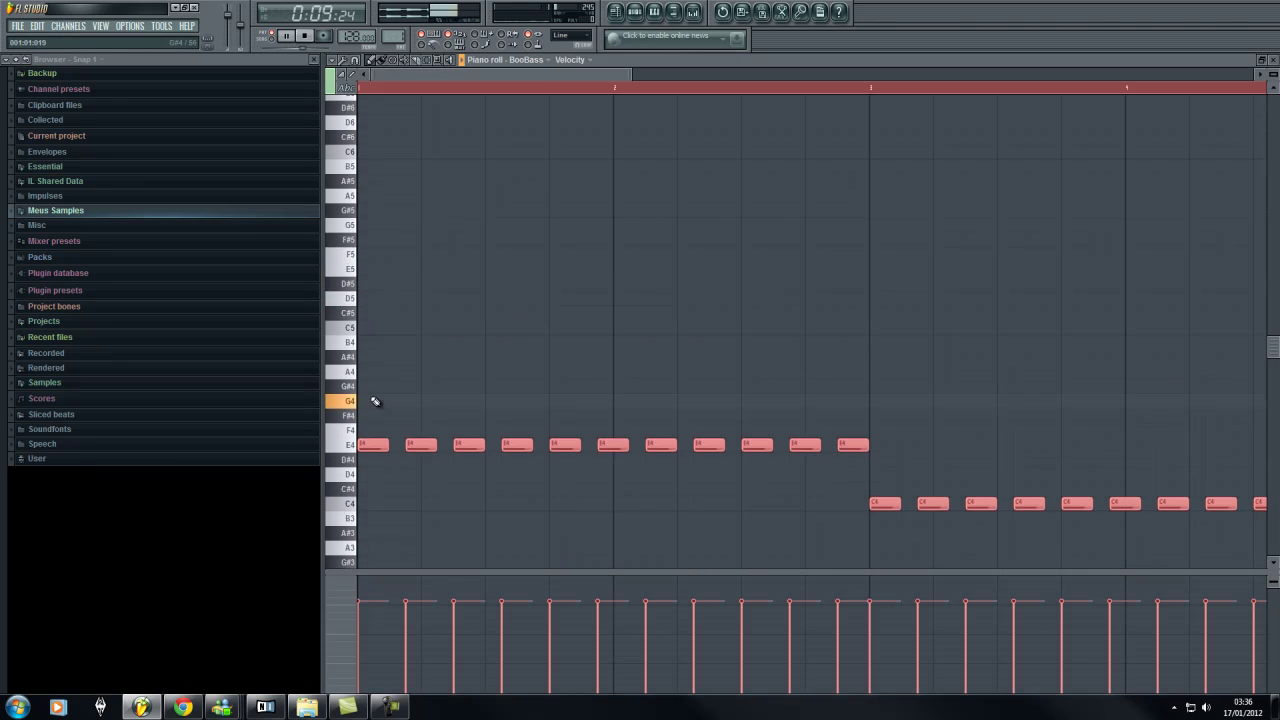
drag(371, 457, 340, 352)
key(ctrl+z)
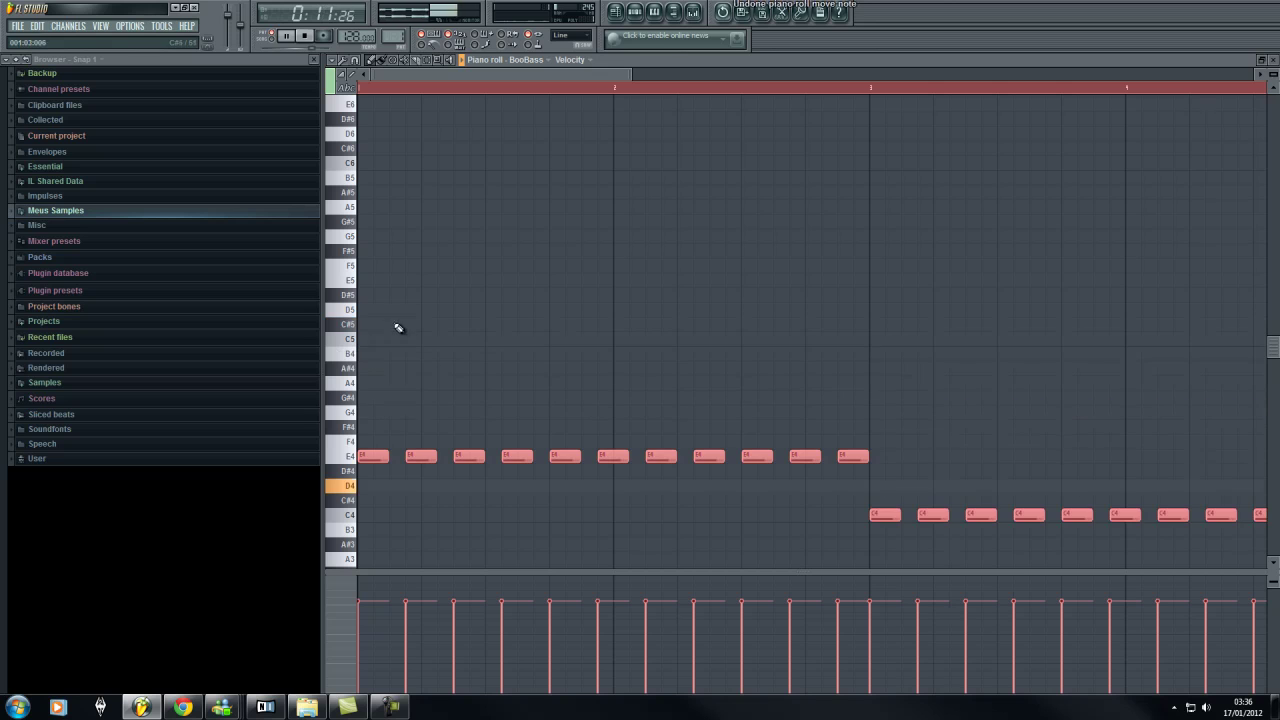
drag(371, 457, 365, 280)
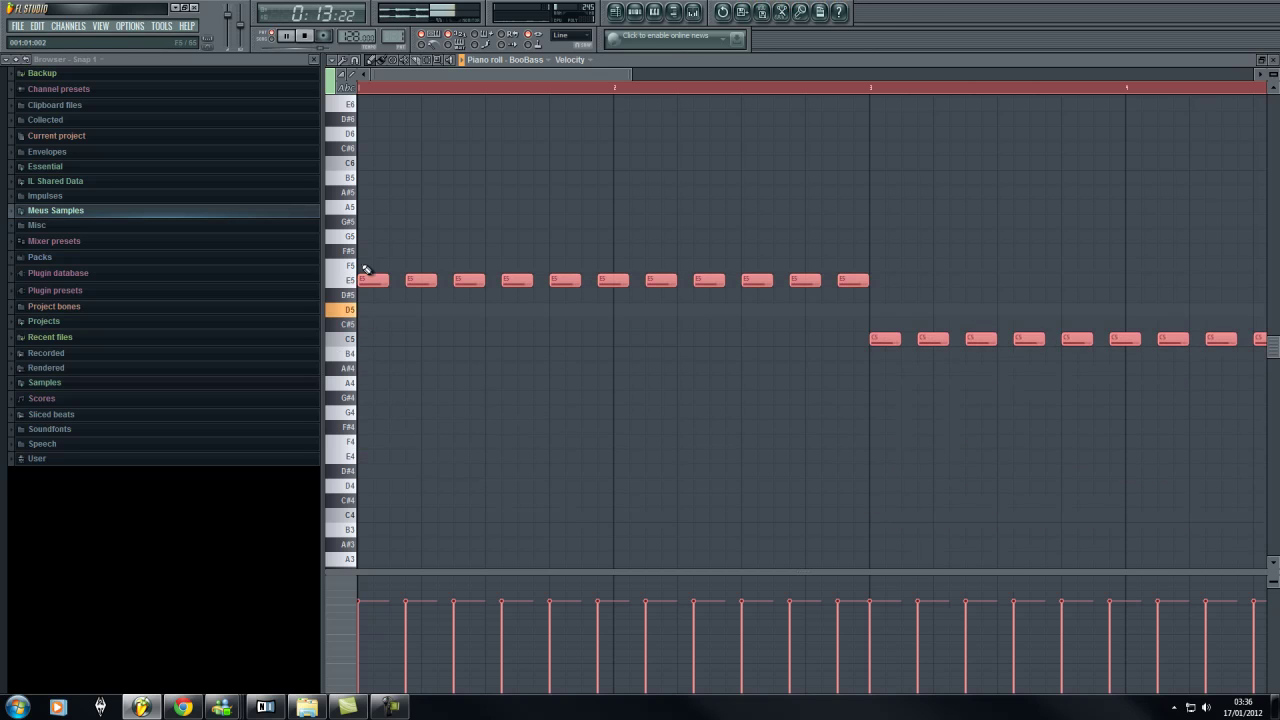
click(394, 87)
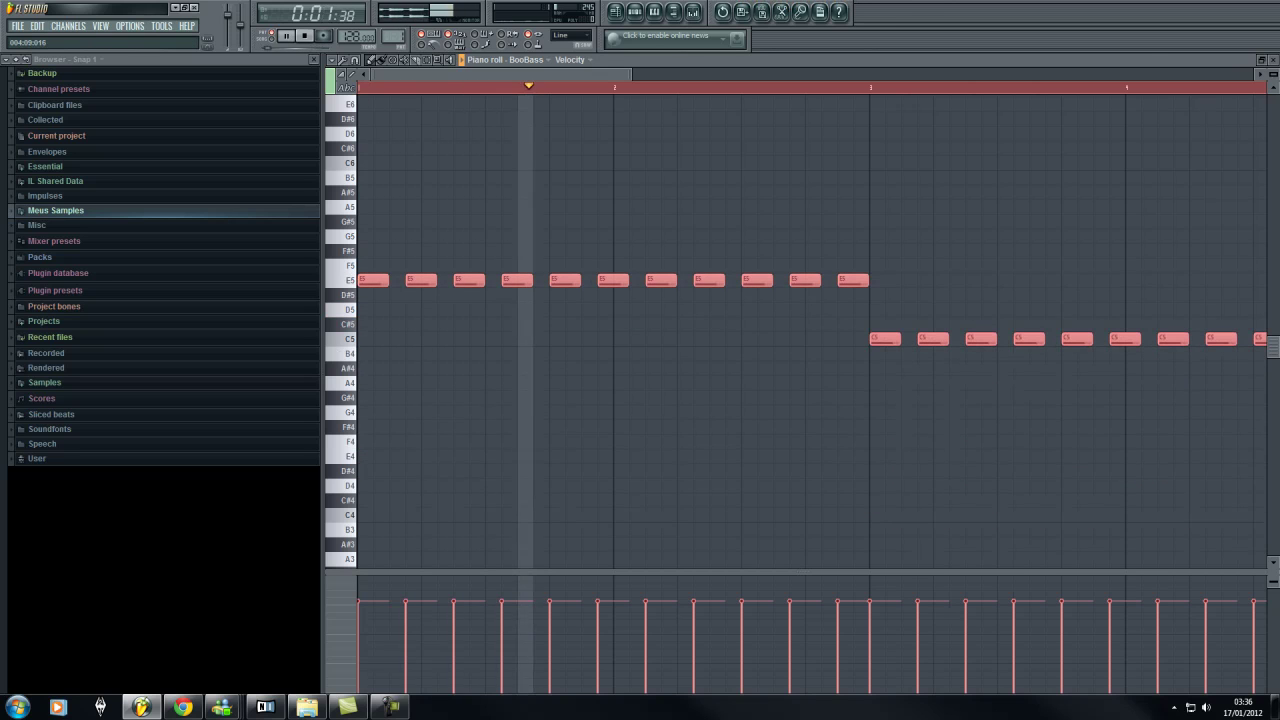
Leave the BooBass piano roll and bring up the channel's plugin controls while the pattern plays
click(1274, 60)
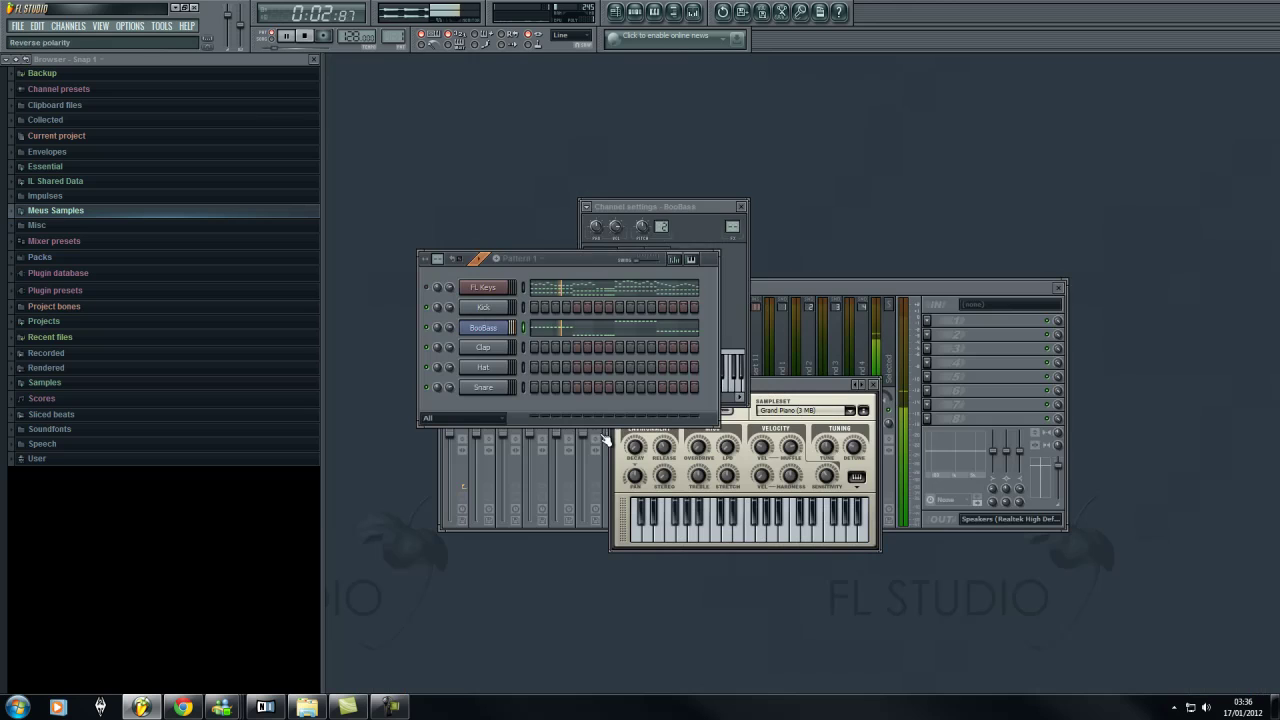
click(490, 329)
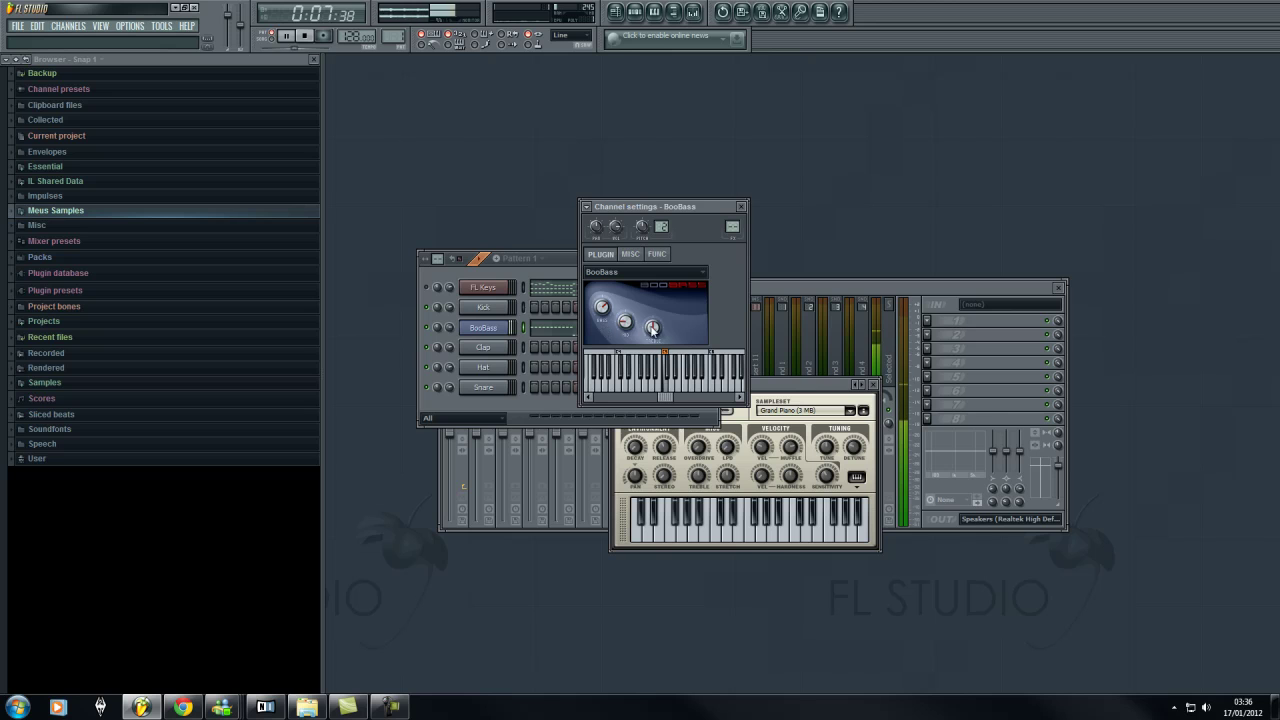
Return to the channel list and open the FL Keys piano roll
click(421, 290)
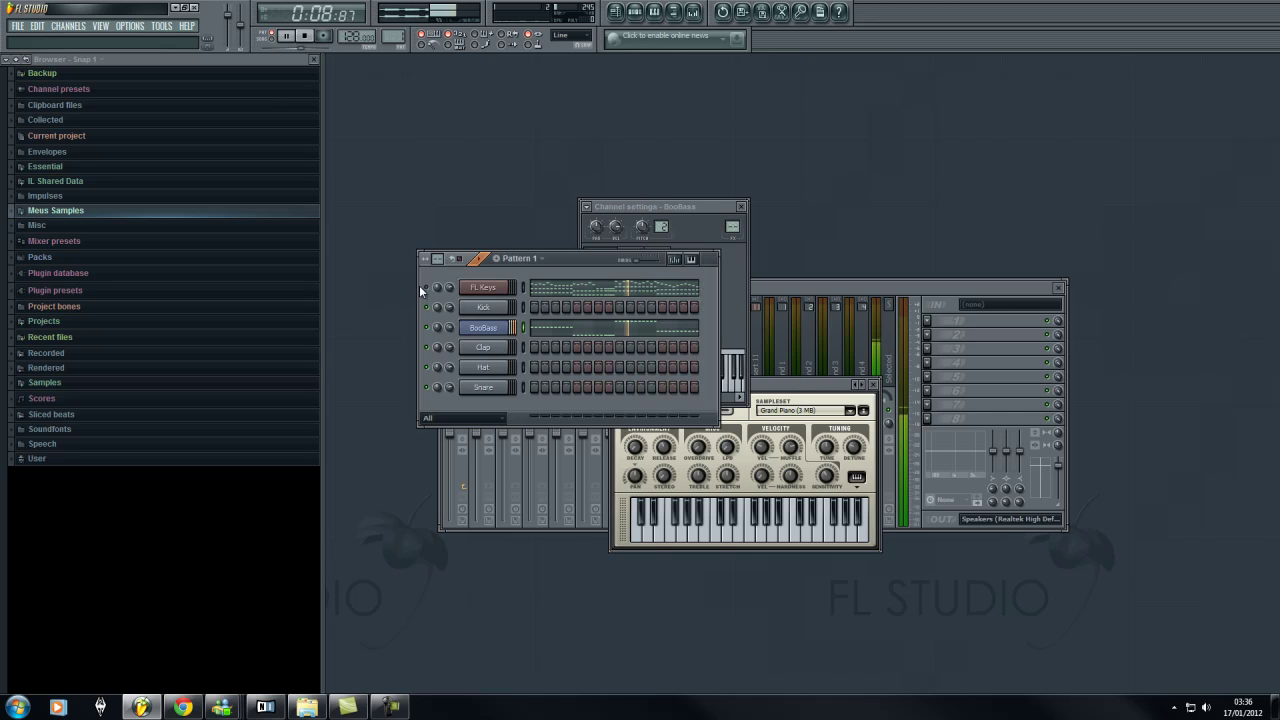
right_click(490, 292)
click(528, 290)
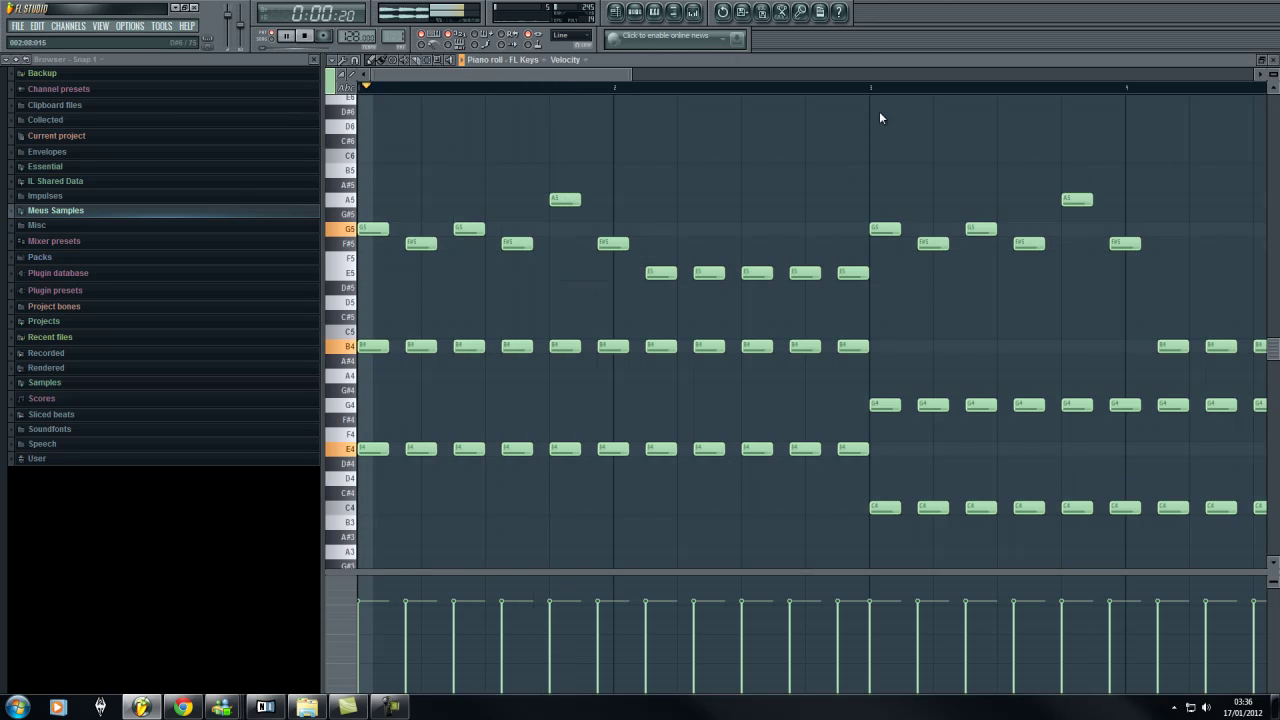
Close the FL Keys piano roll and bring up the playlist as a floating window beside the browser
click(1273, 60)
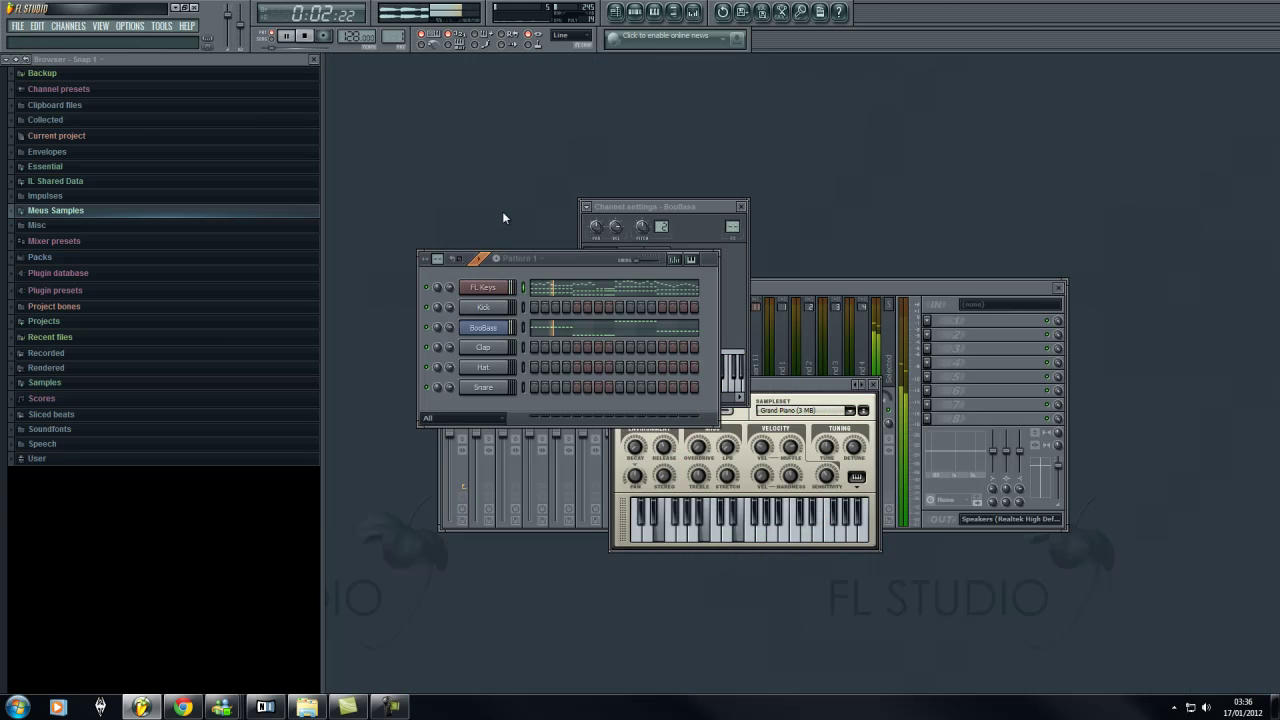
click(100, 25)
click(130, 47)
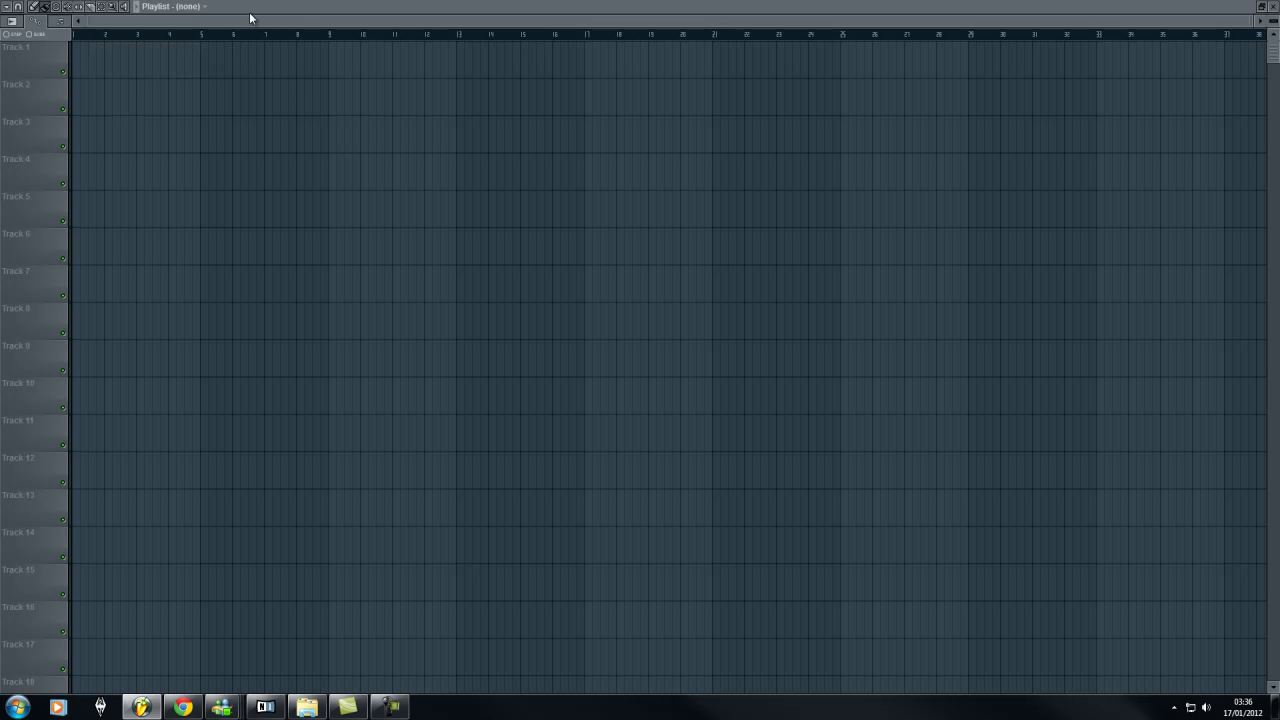
double_click(283, 7)
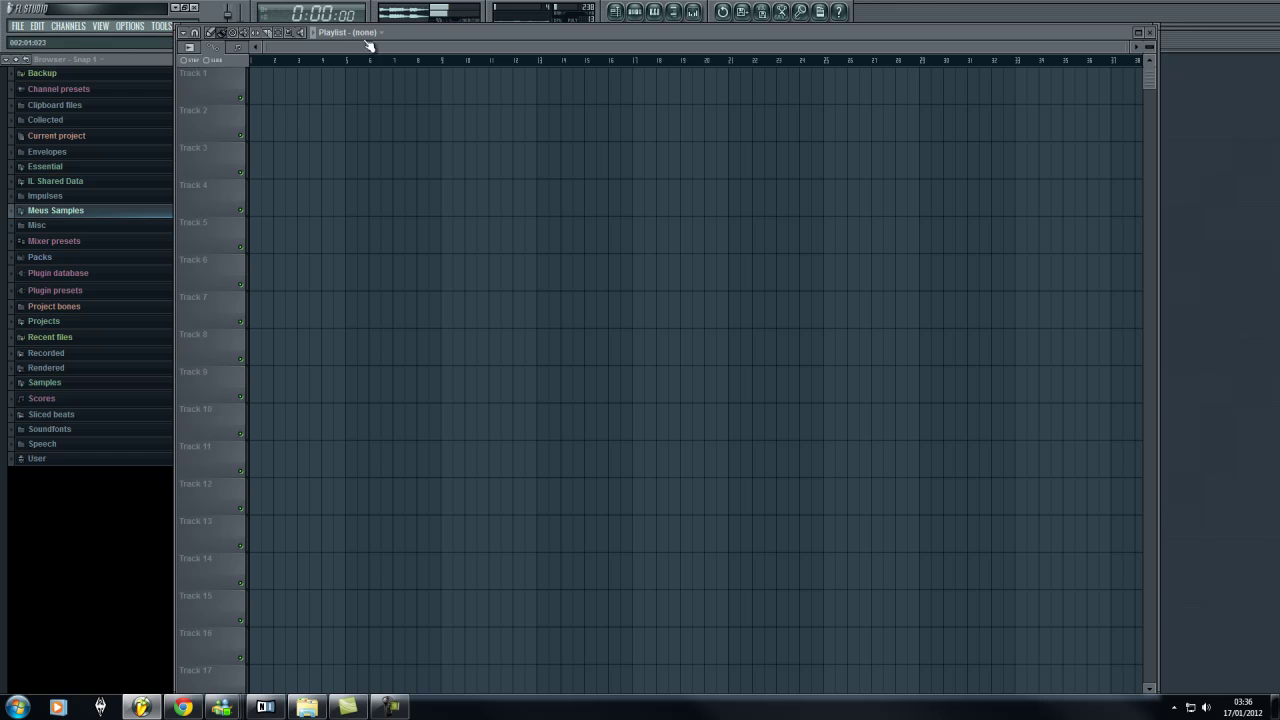
drag(460, 34, 657, 164)
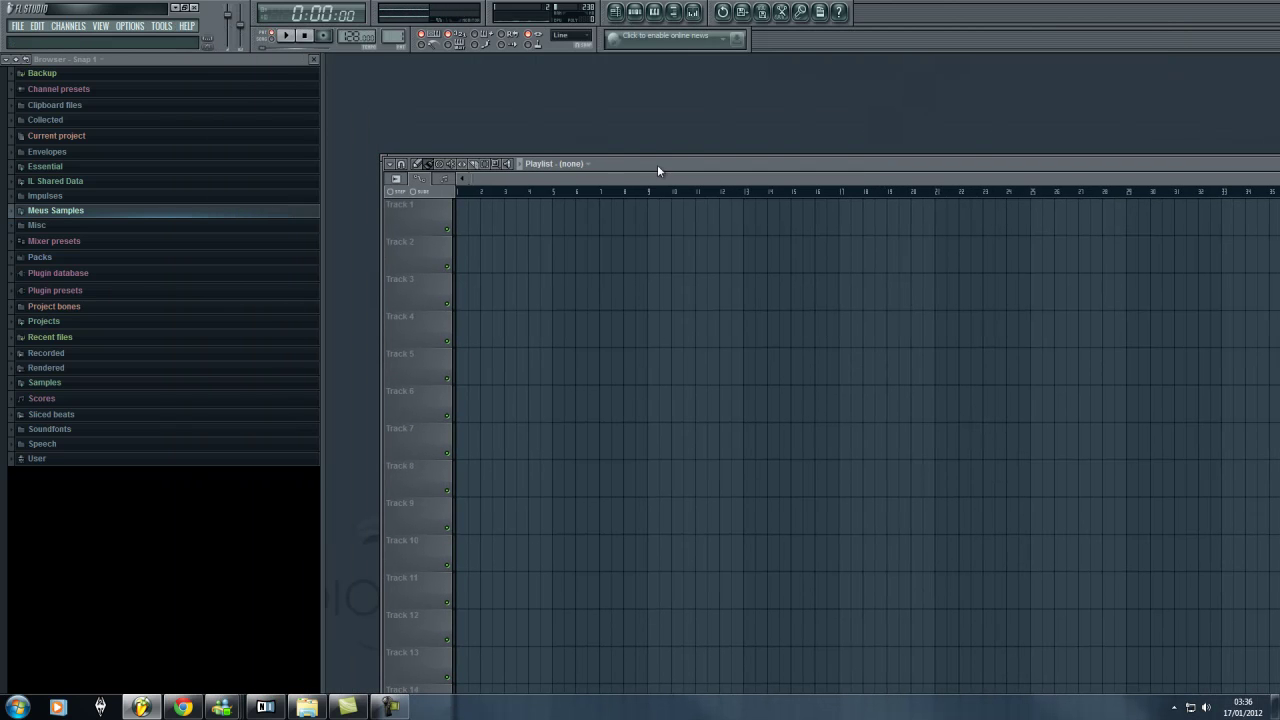
Place a Pattern 1 clip at bar 1 on Track 1 of the playlist
click(503, 229)
click(528, 243)
drag(563, 220, 491, 194)
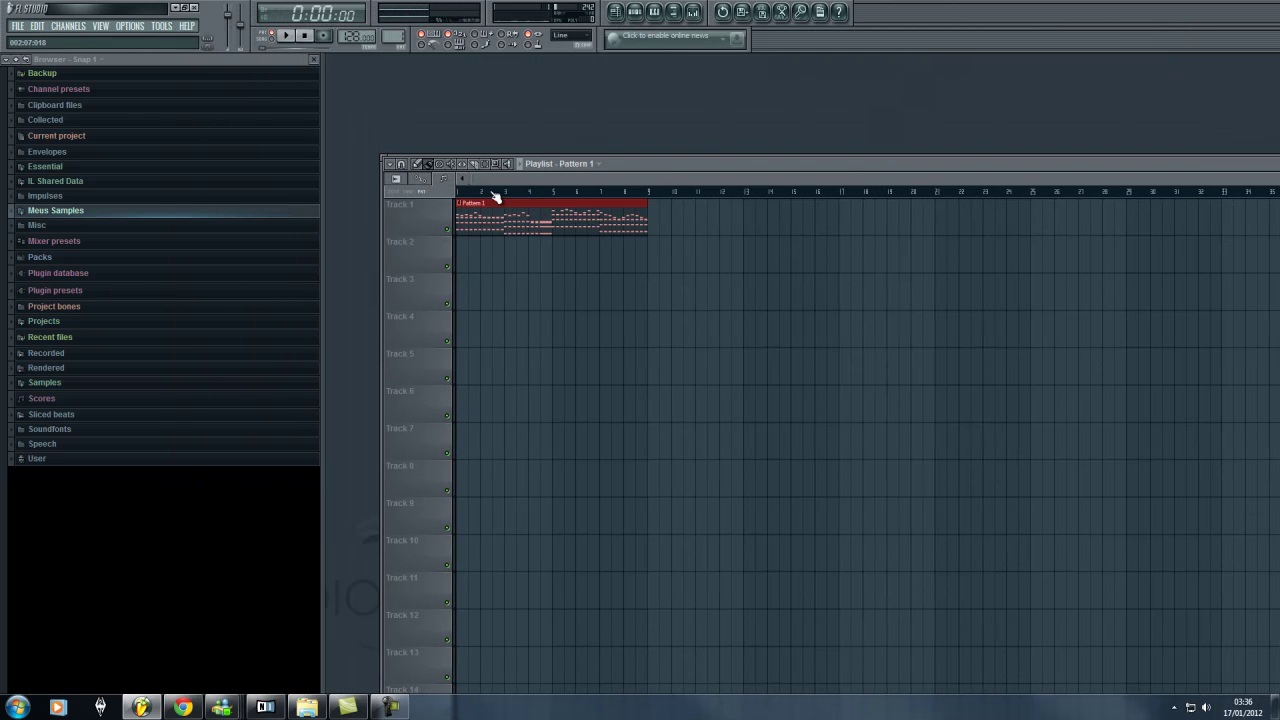
Browse the Mutekki Media Ultimate Beats Vol. 1 samples to the MUB1 HiHat Loops 128 bpm folder
click(42, 383)
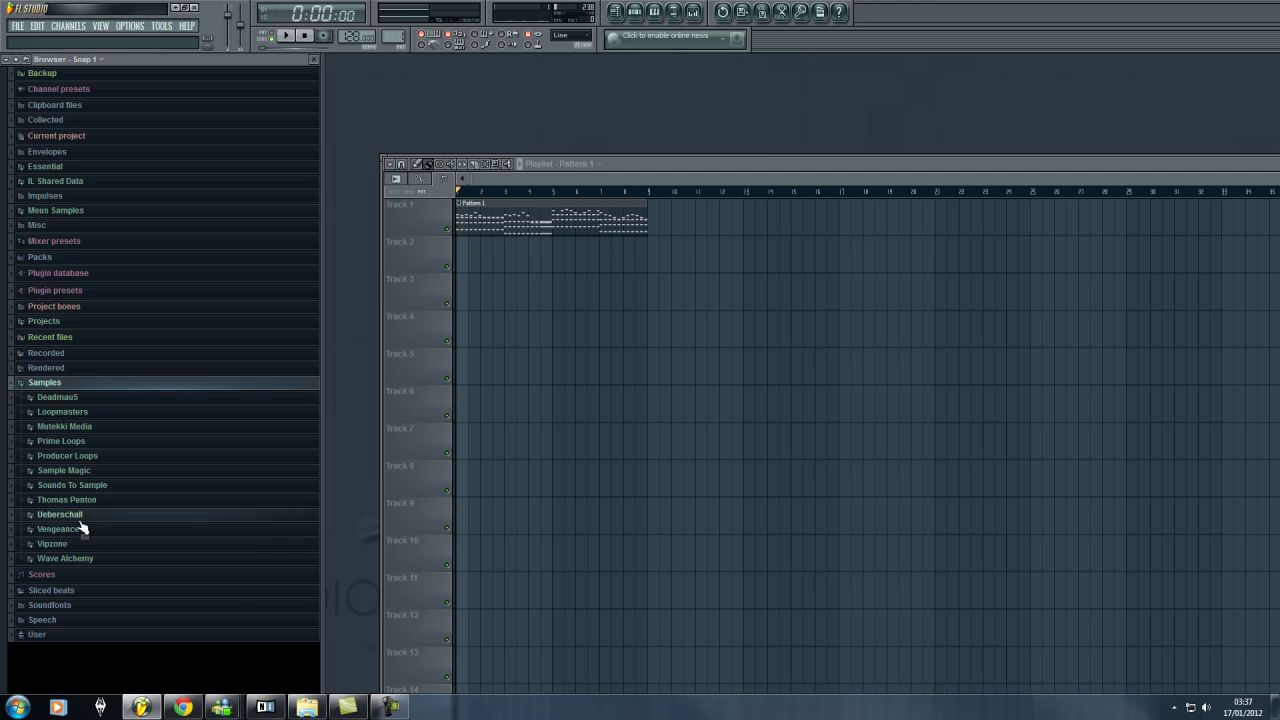
click(82, 426)
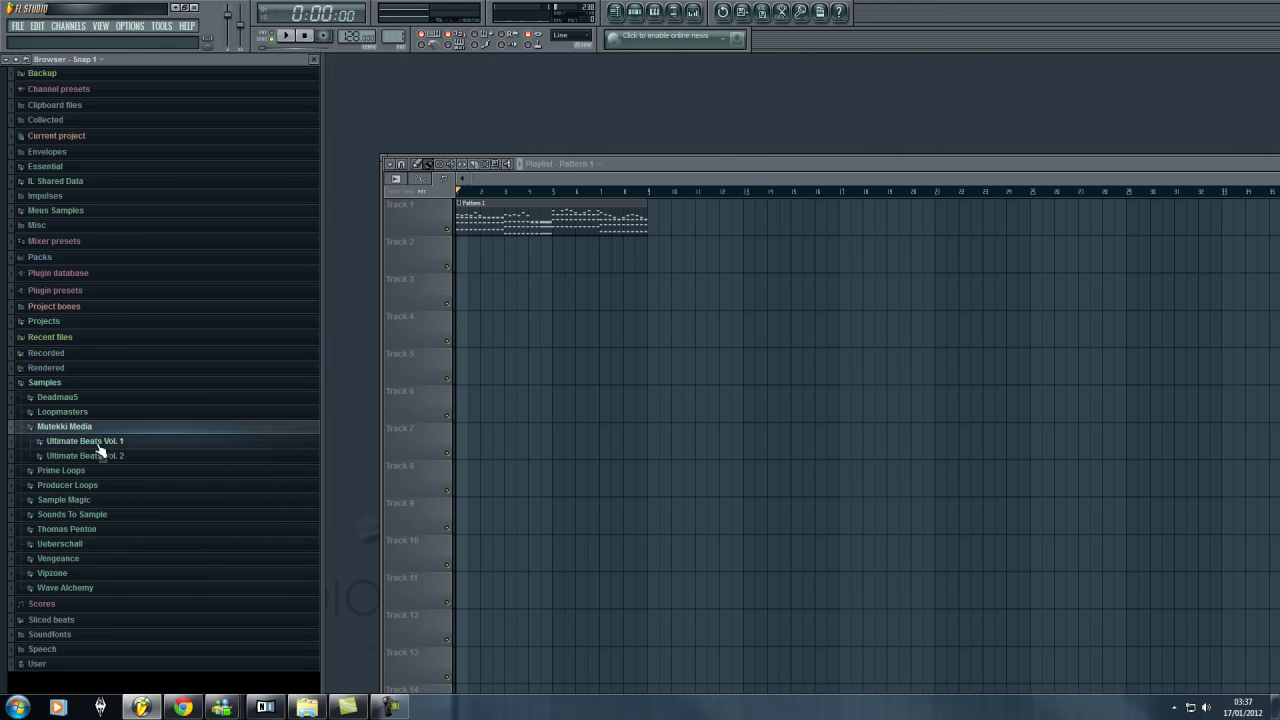
click(100, 442)
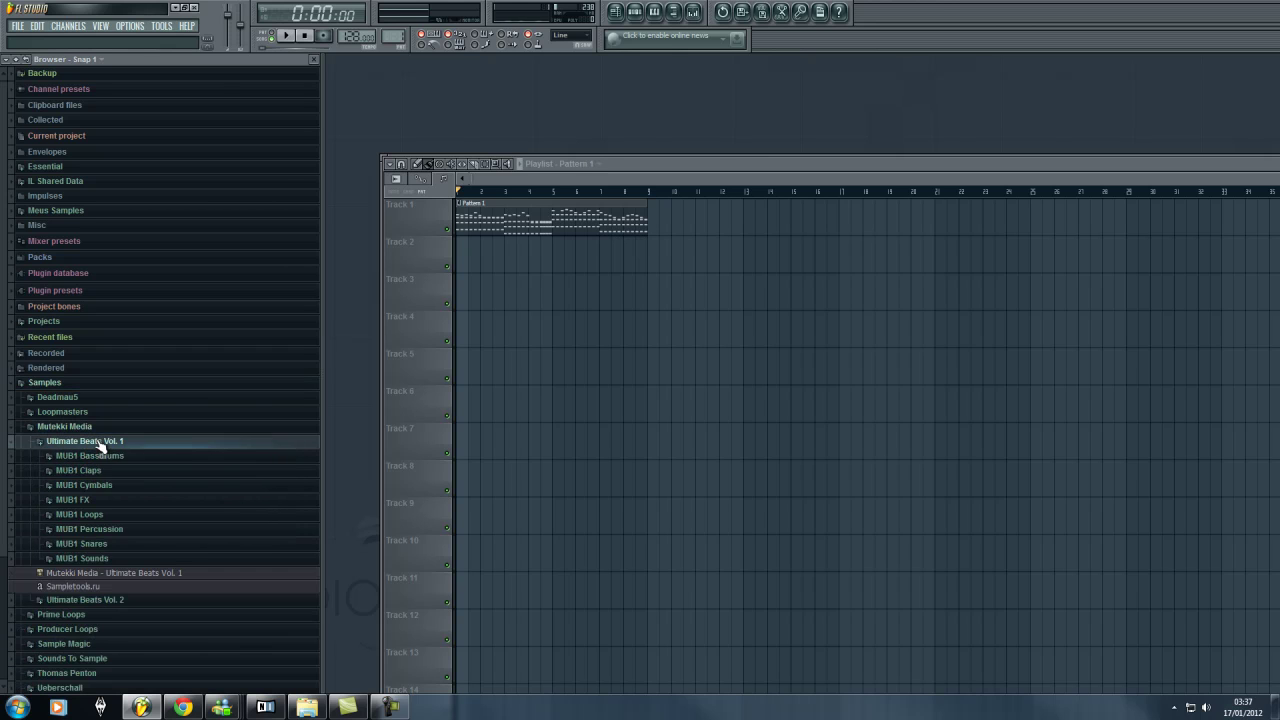
click(100, 515)
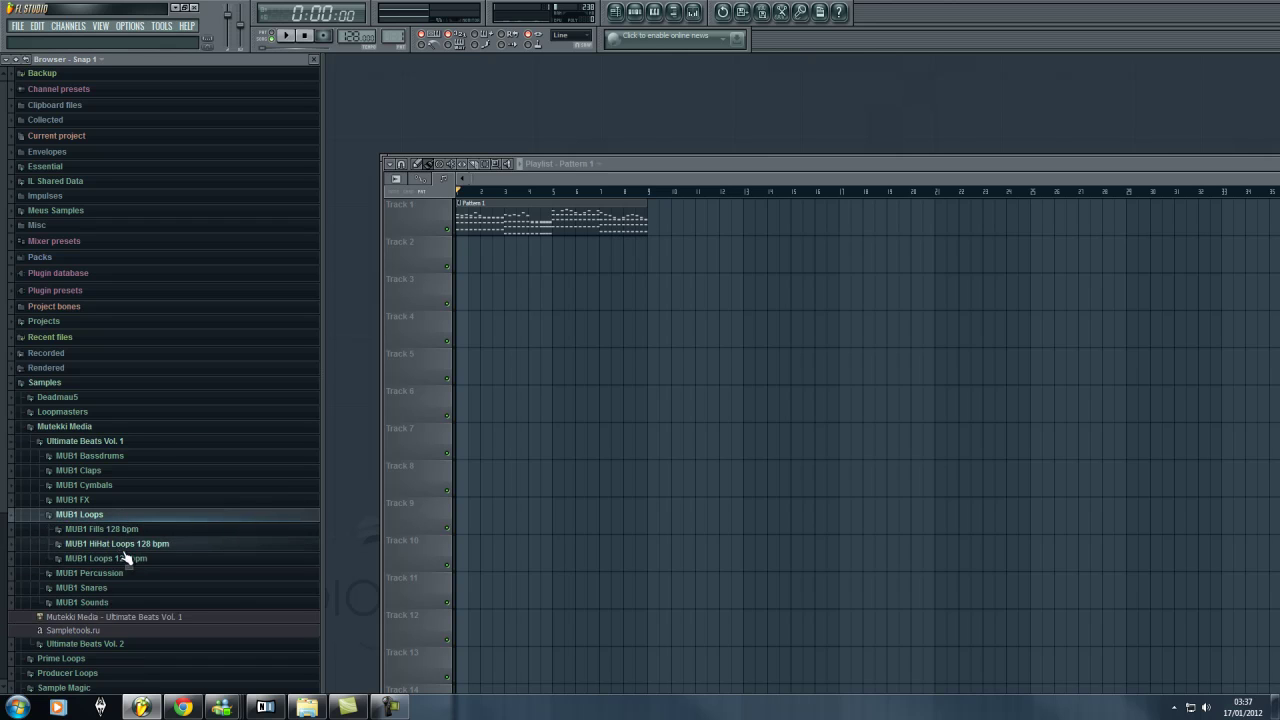
click(115, 544)
Audition hi-hat loops, then place MUB1 HiHat Loop 011 on Track 2 and repeat it to the end of Pattern 1
click(105, 315)
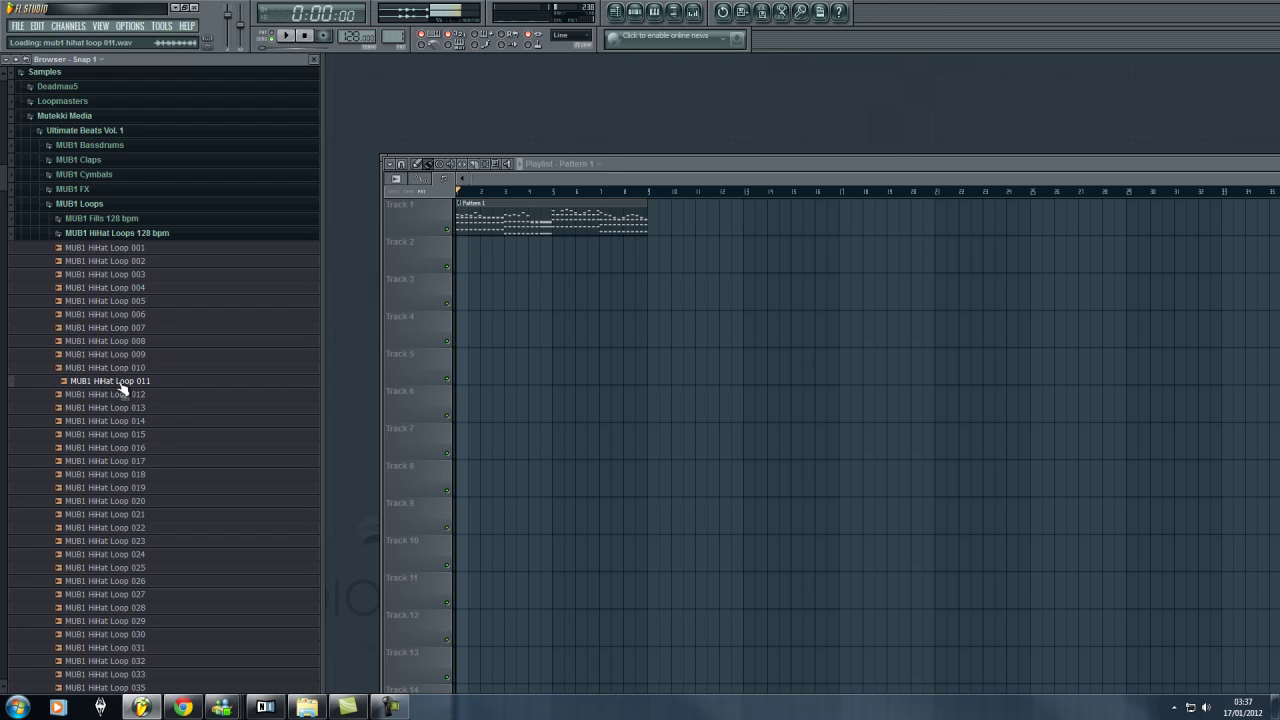
drag(474, 251, 474, 251)
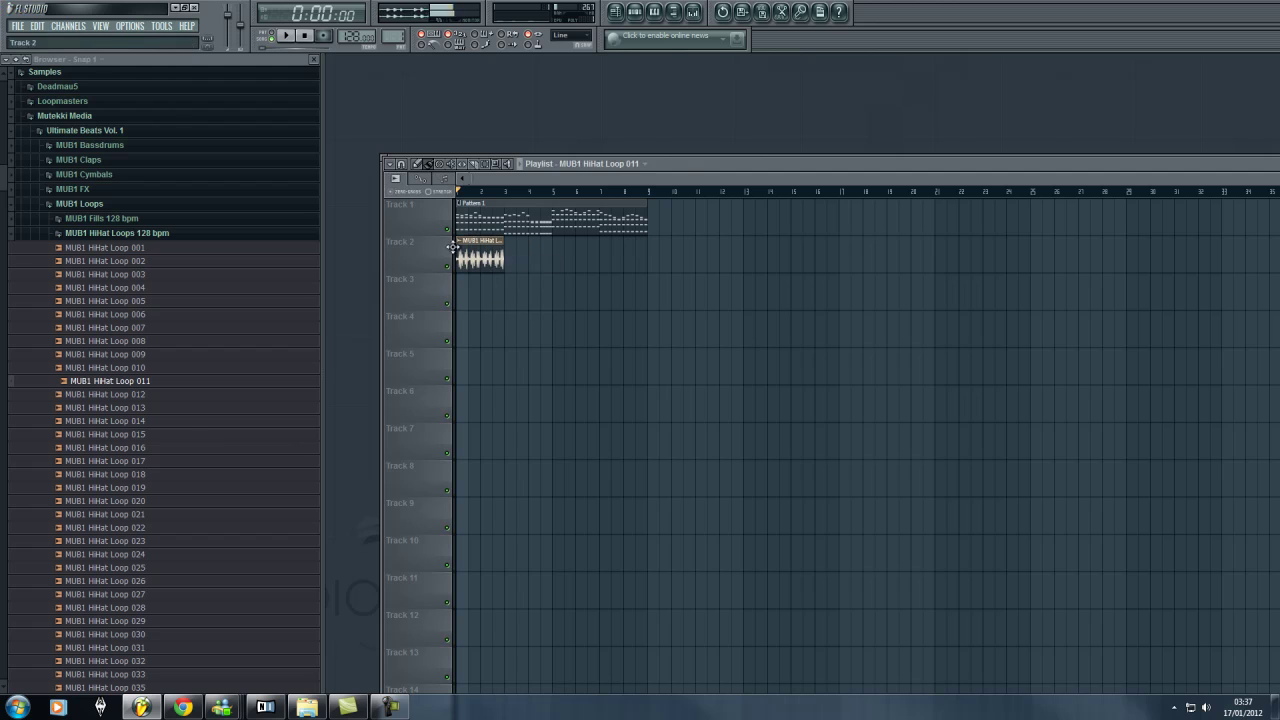
click(511, 258)
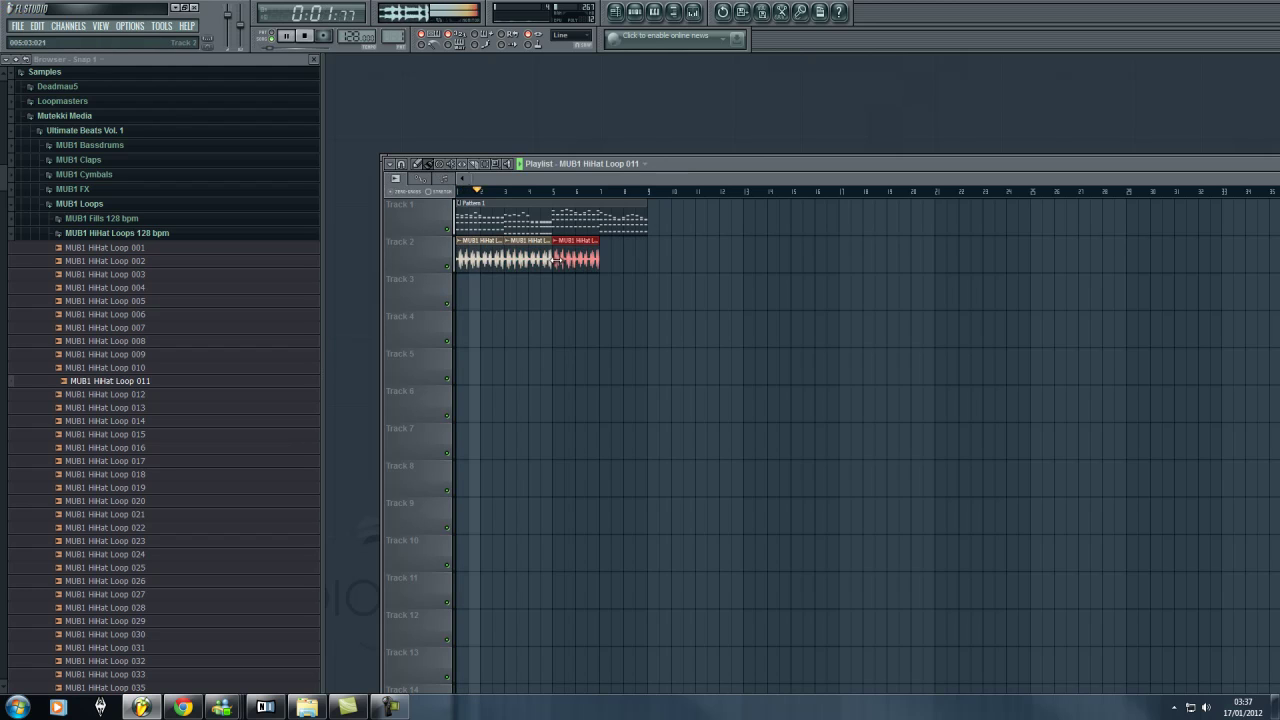
click(606, 254)
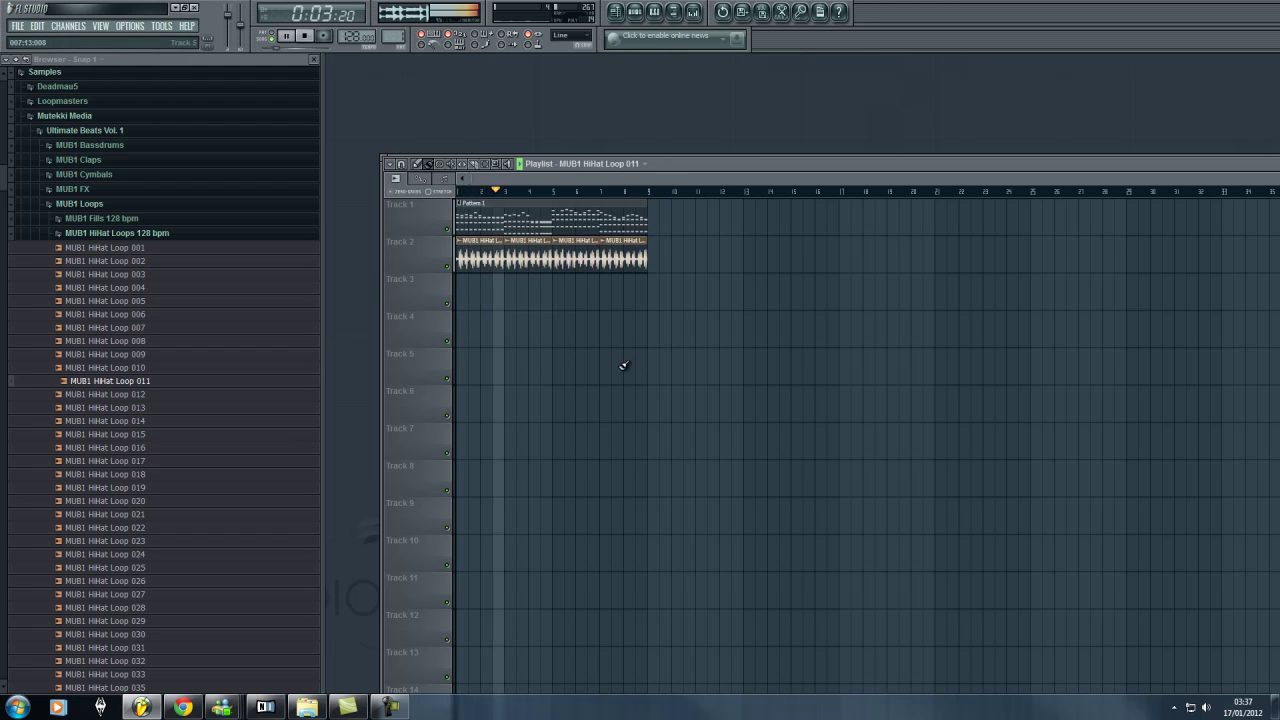
Browse Ultimate Beats Vol. 1 to the MUB1 Soft Bassdrums folder, stop playback and audition MUB1 Soft Bassdrum 001
click(94, 205)
click(92, 305)
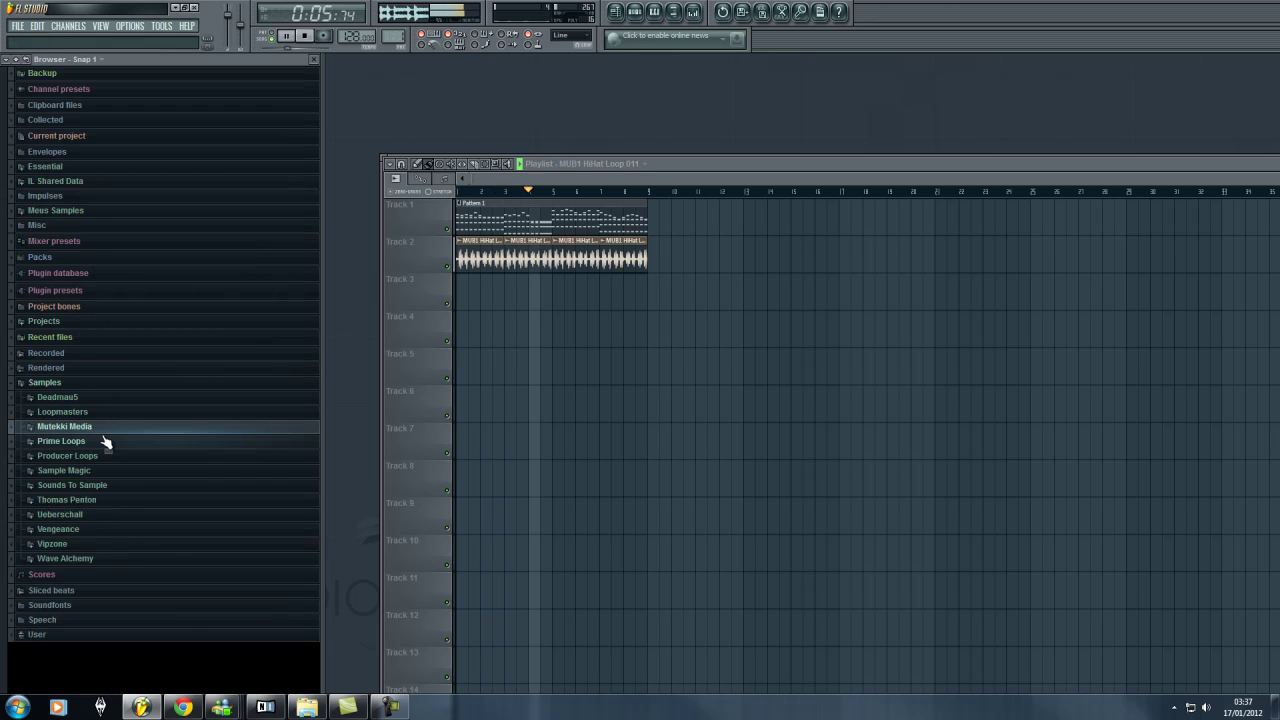
click(85, 426)
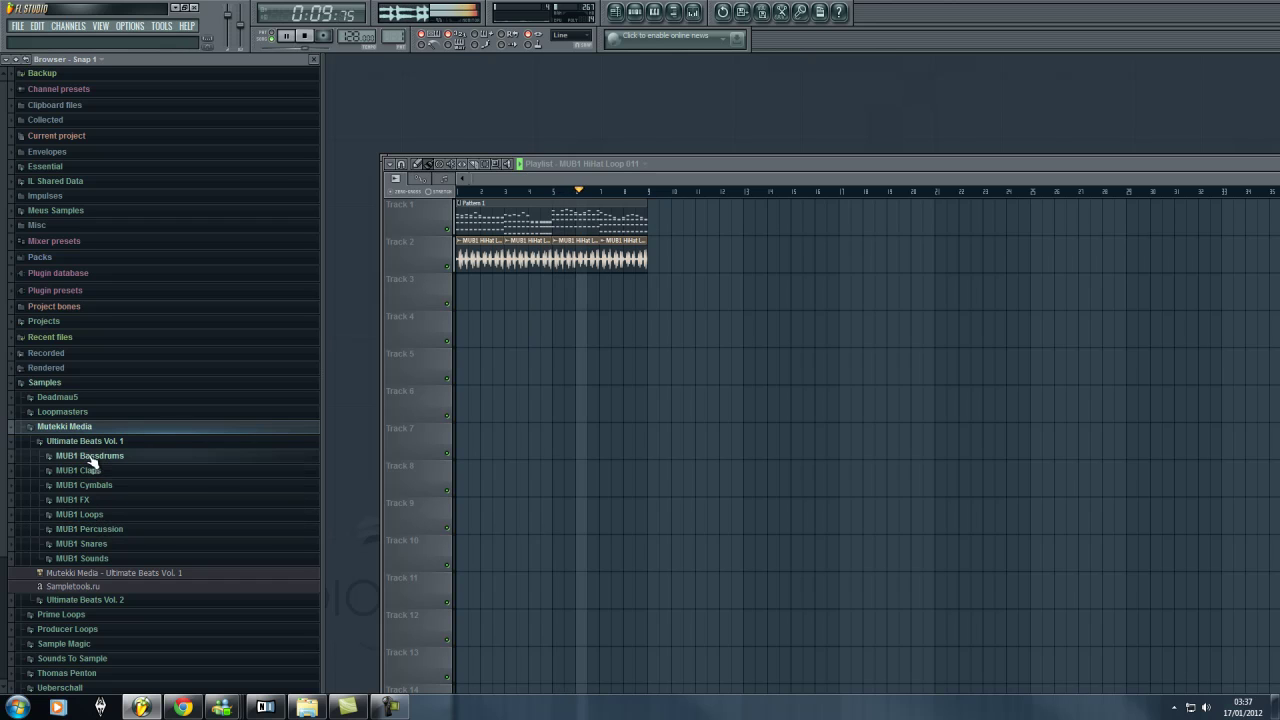
click(89, 455)
click(100, 480)
scroll(112, 490, down, 6)
scroll(104, 290, up, 3)
click(108, 286)
click(128, 331)
scroll(131, 300, down, 3)
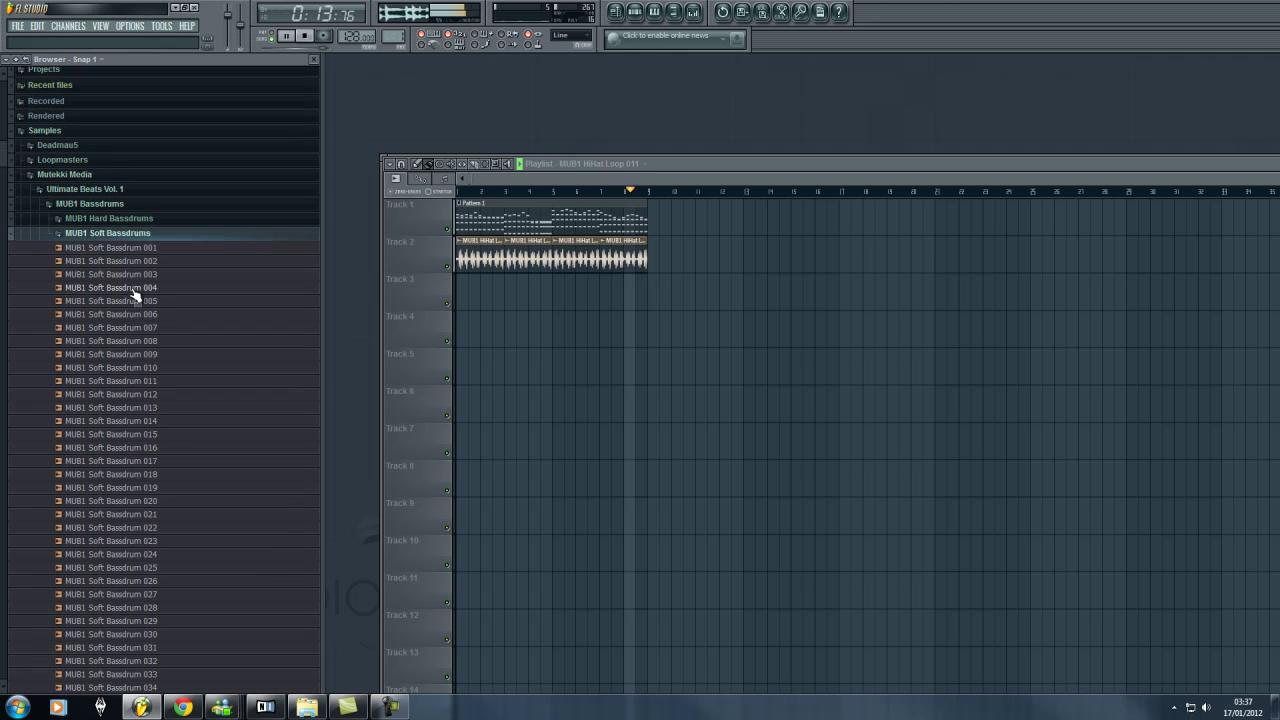
key(space)
click(133, 290)
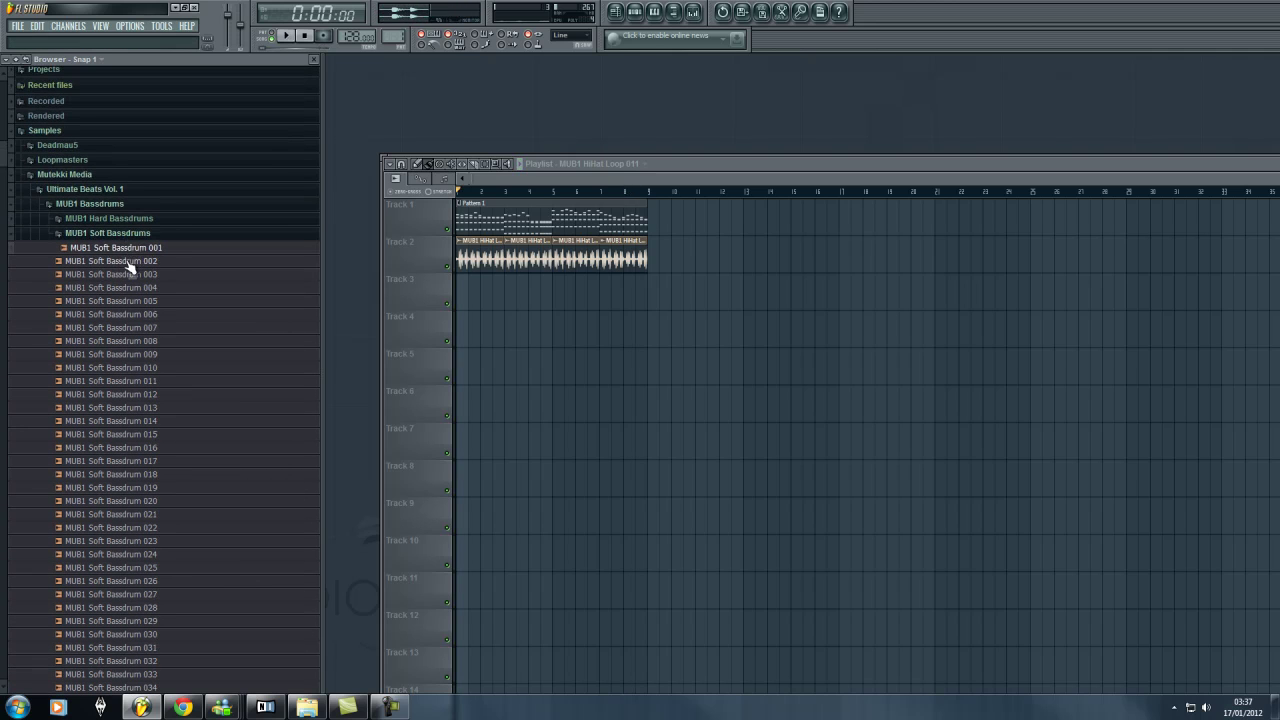
Move the playlist aside, list all channels and replace the Kick sample with MUB1 Soft Bassdrum 001
click(641, 165)
click(732, 166)
drag(716, 165, 1010, 370)
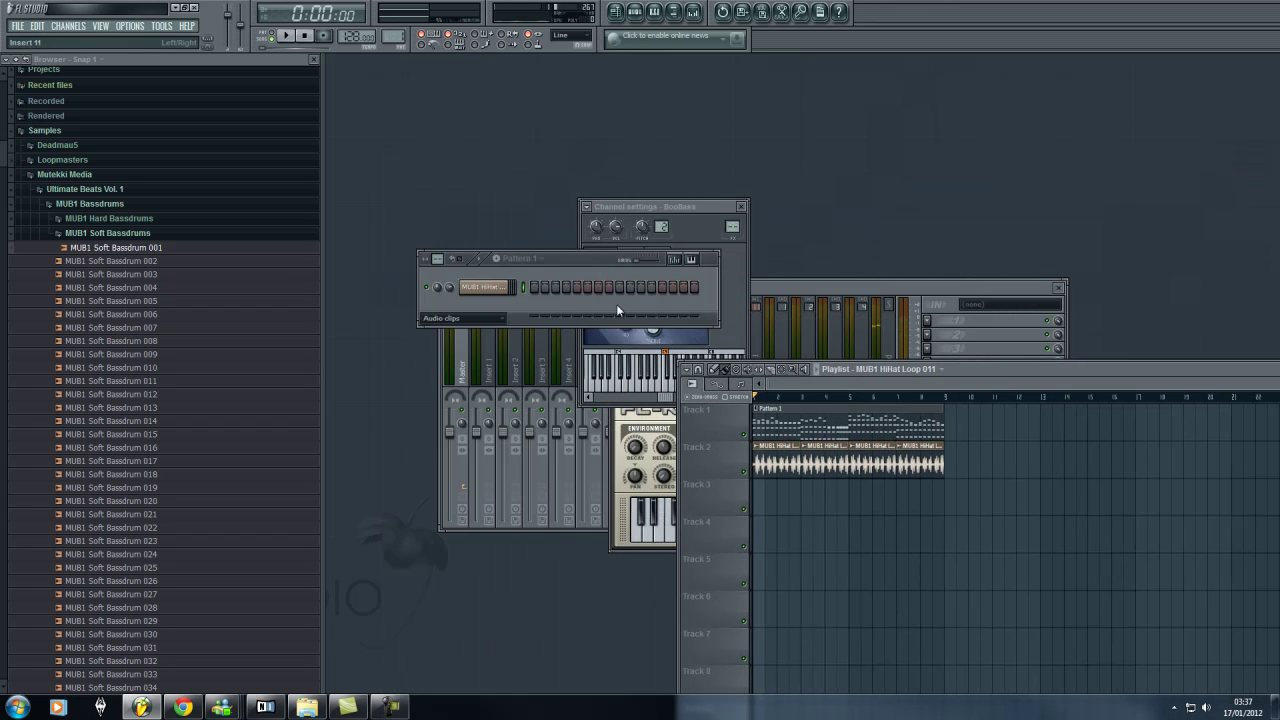
click(430, 331)
click(483, 308)
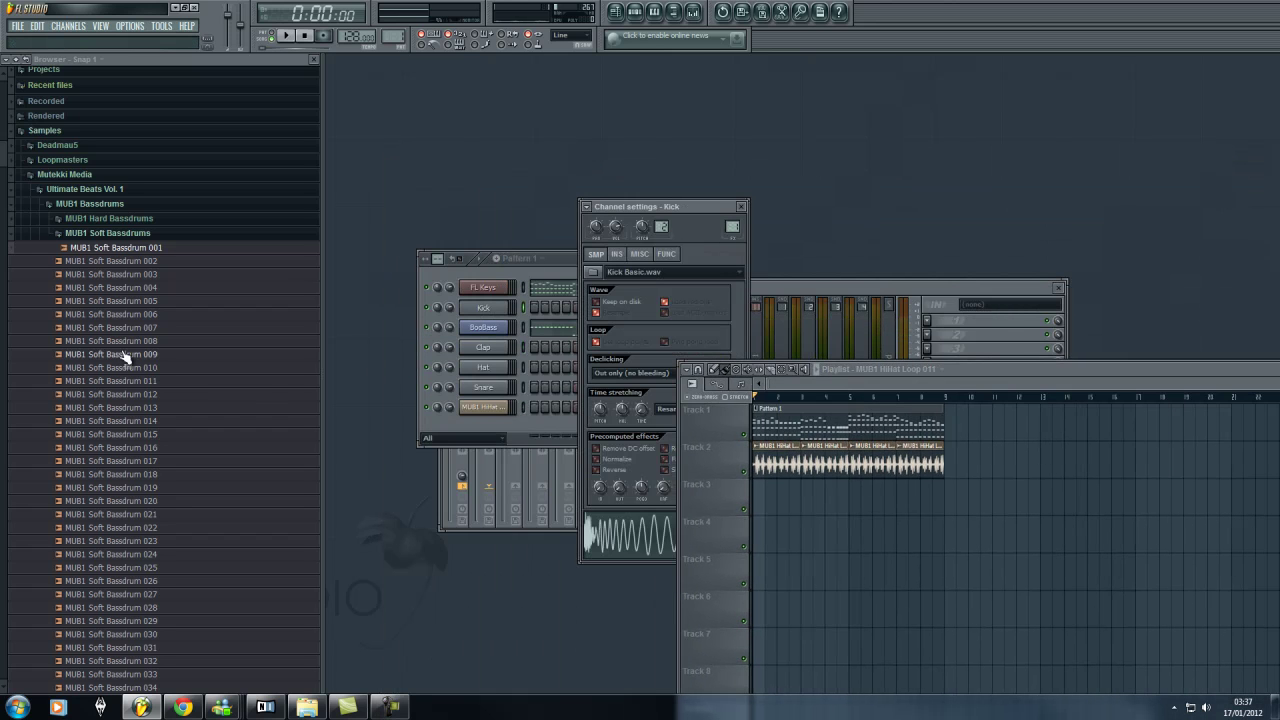
drag(491, 315, 505, 318)
Fill every 4 steps of the MUB1 Soft Bassdrum channel and play the song
right_click(505, 318)
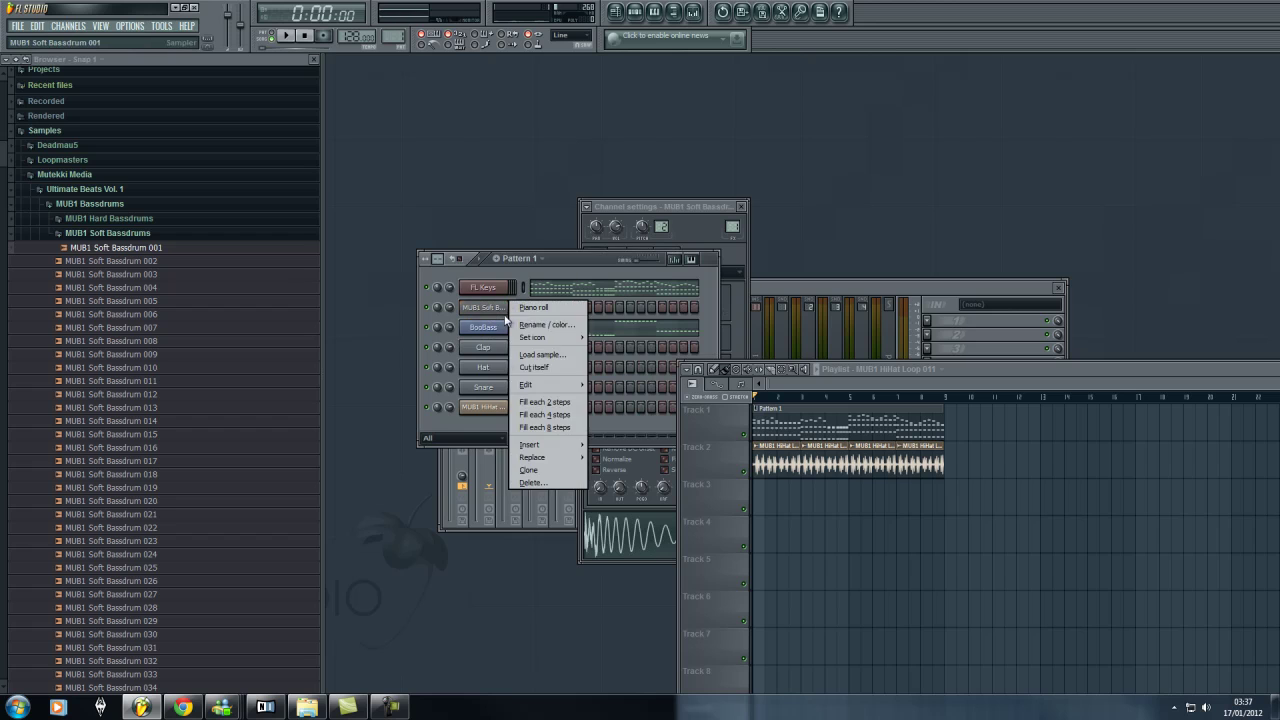
click(560, 414)
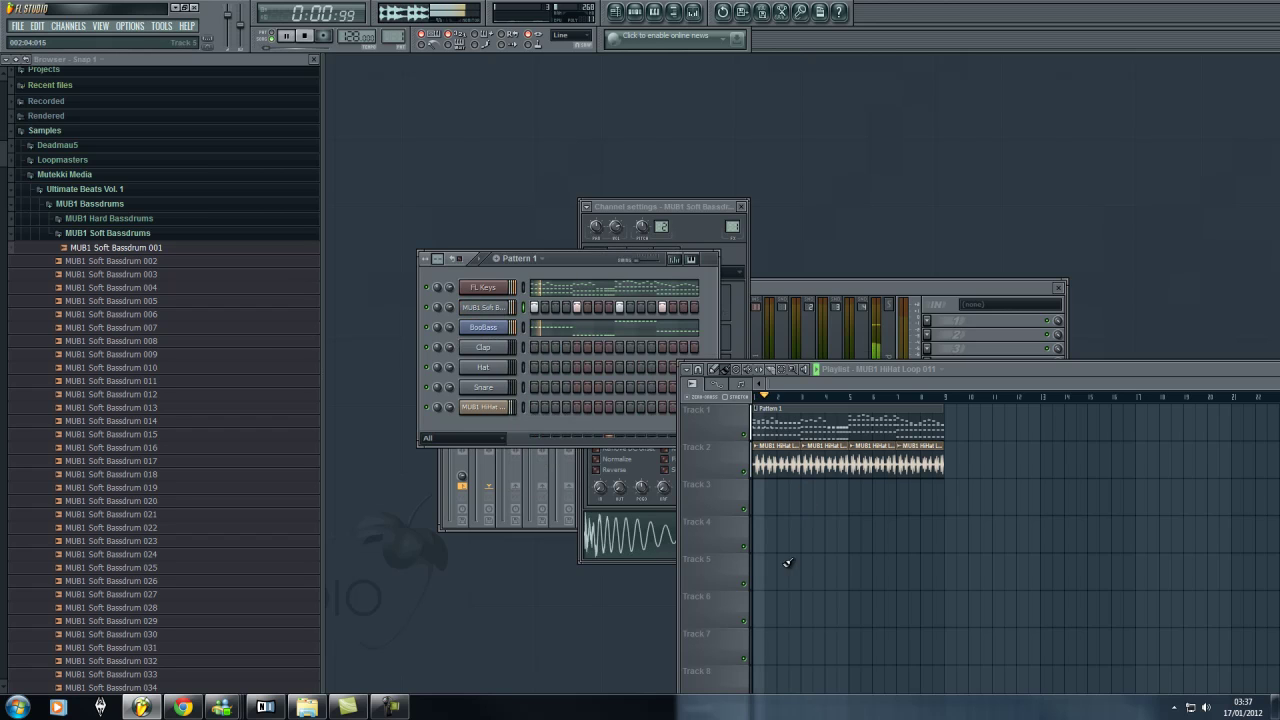
key(space)
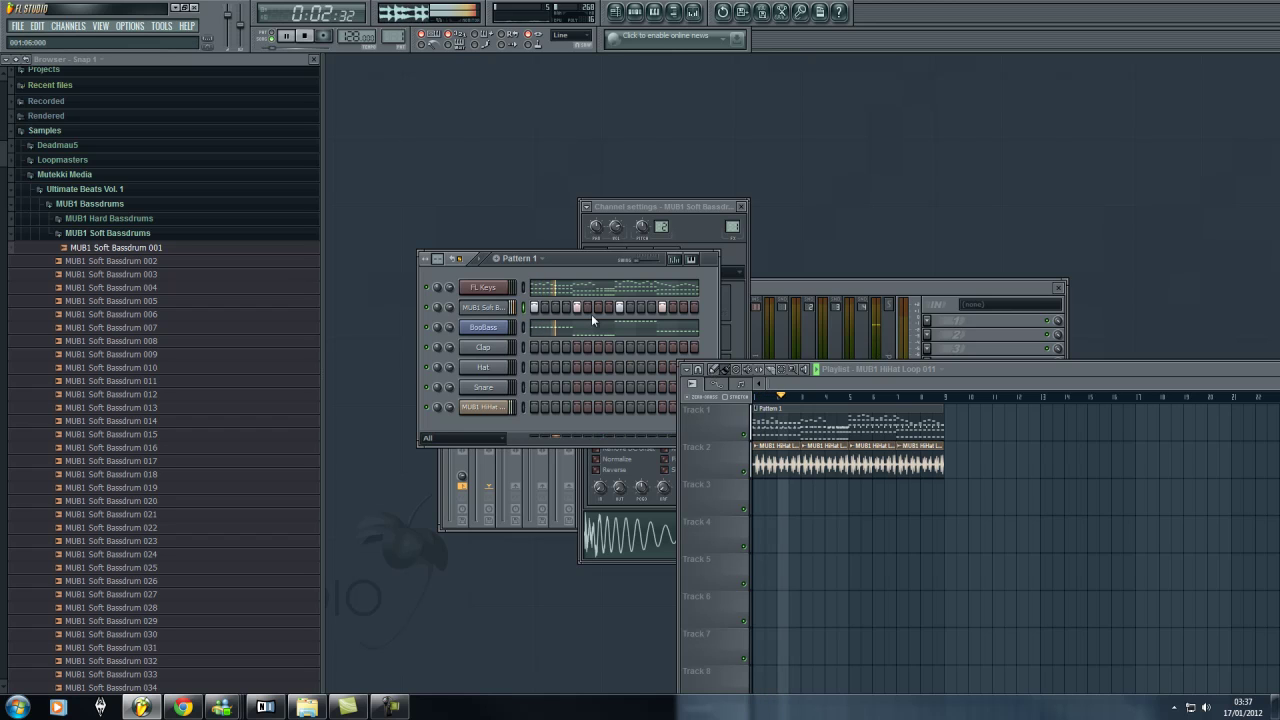
Replace the FL Keys channel's instrument with Nexus
drag(960, 372, 713, 263)
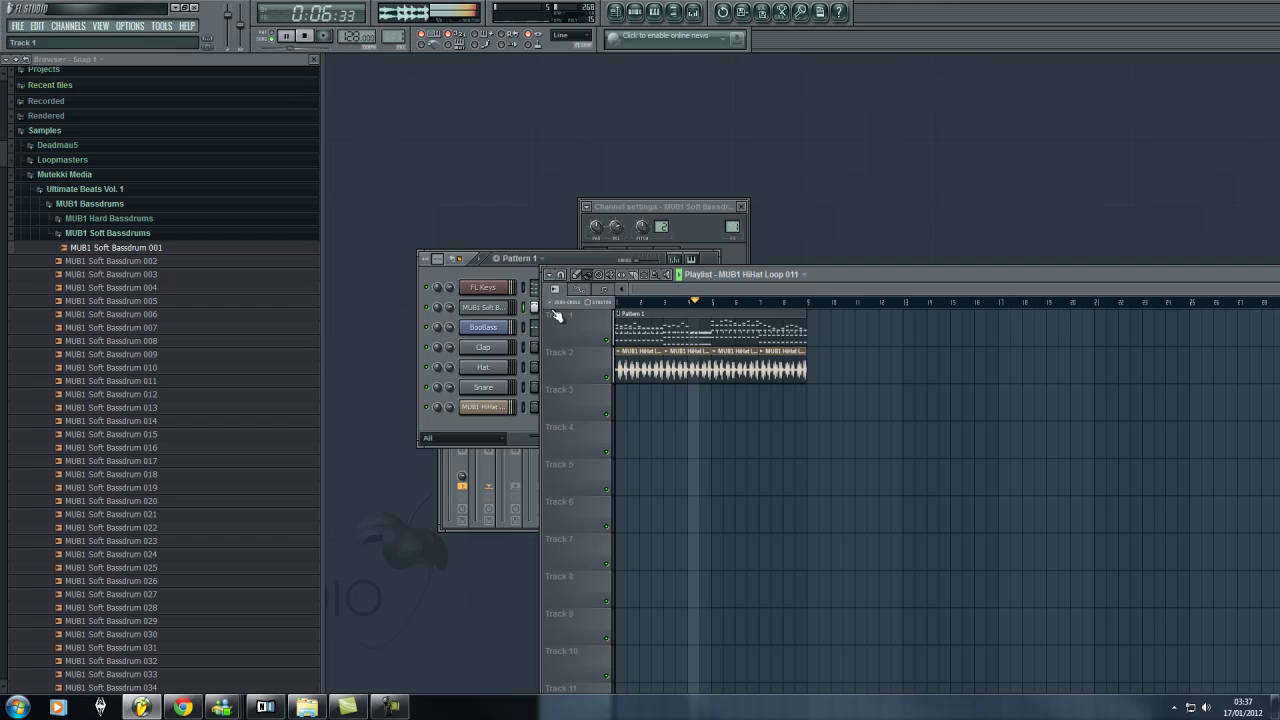
click(801, 275)
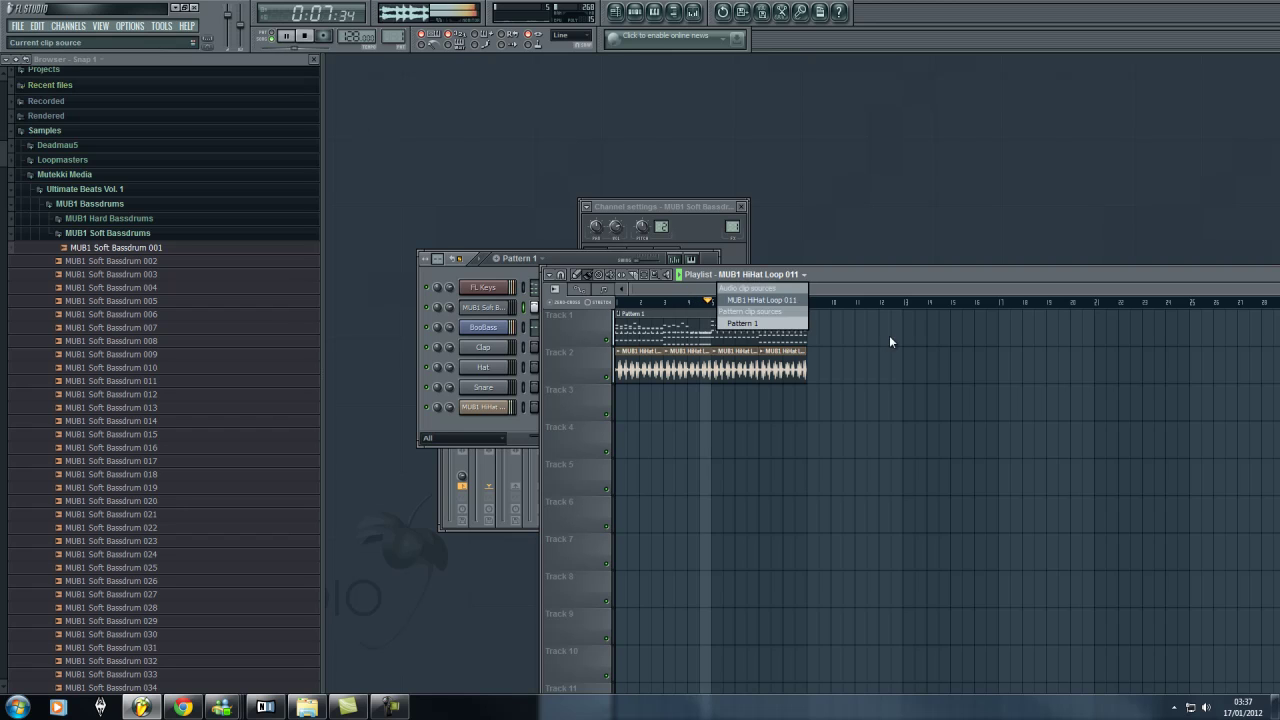
click(571, 264)
right_click(513, 287)
mouse_move(555, 424)
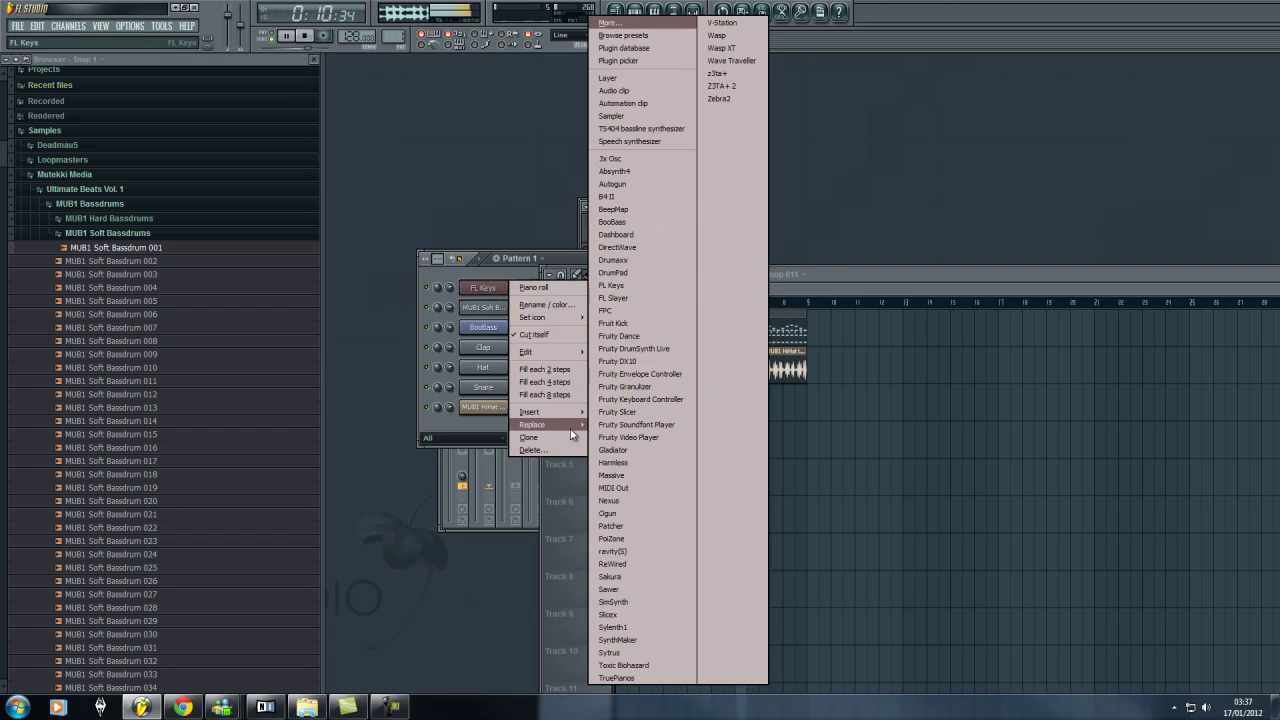
click(639, 500)
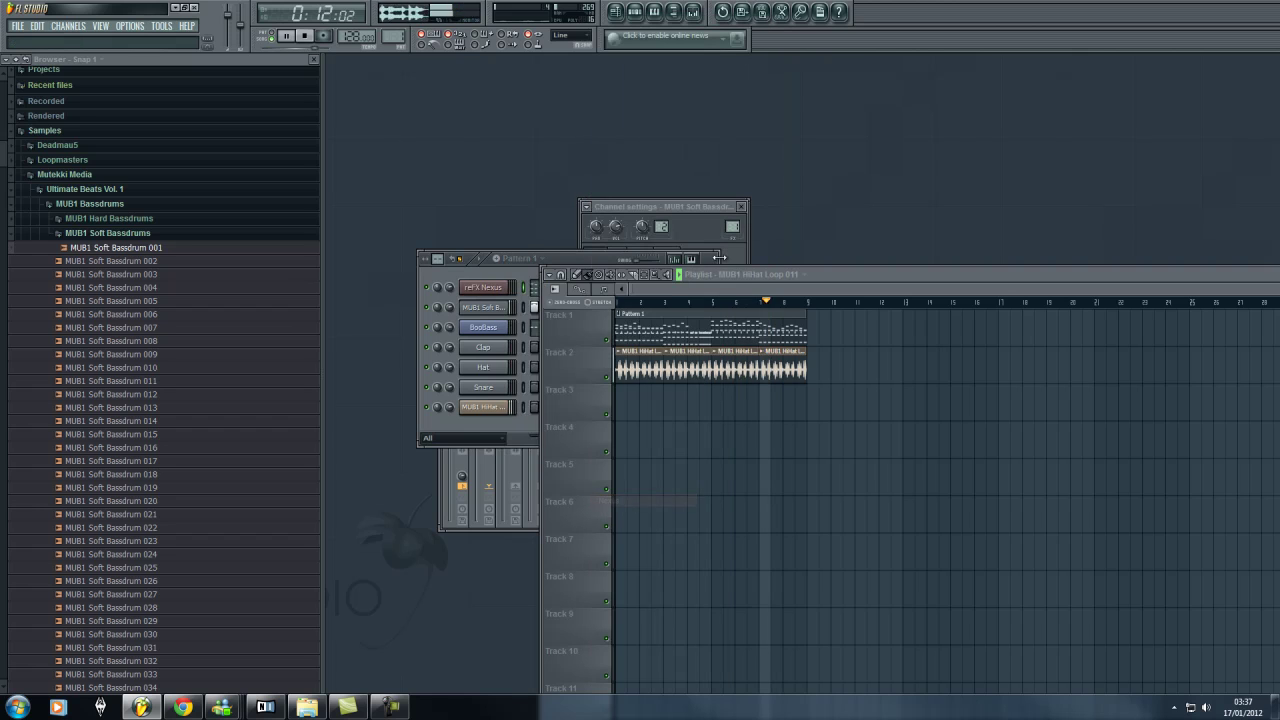
Arrange the channel list, playlist and Nexus windows so that the Nexus interface is fully accessible
drag(552, 256, 459, 223)
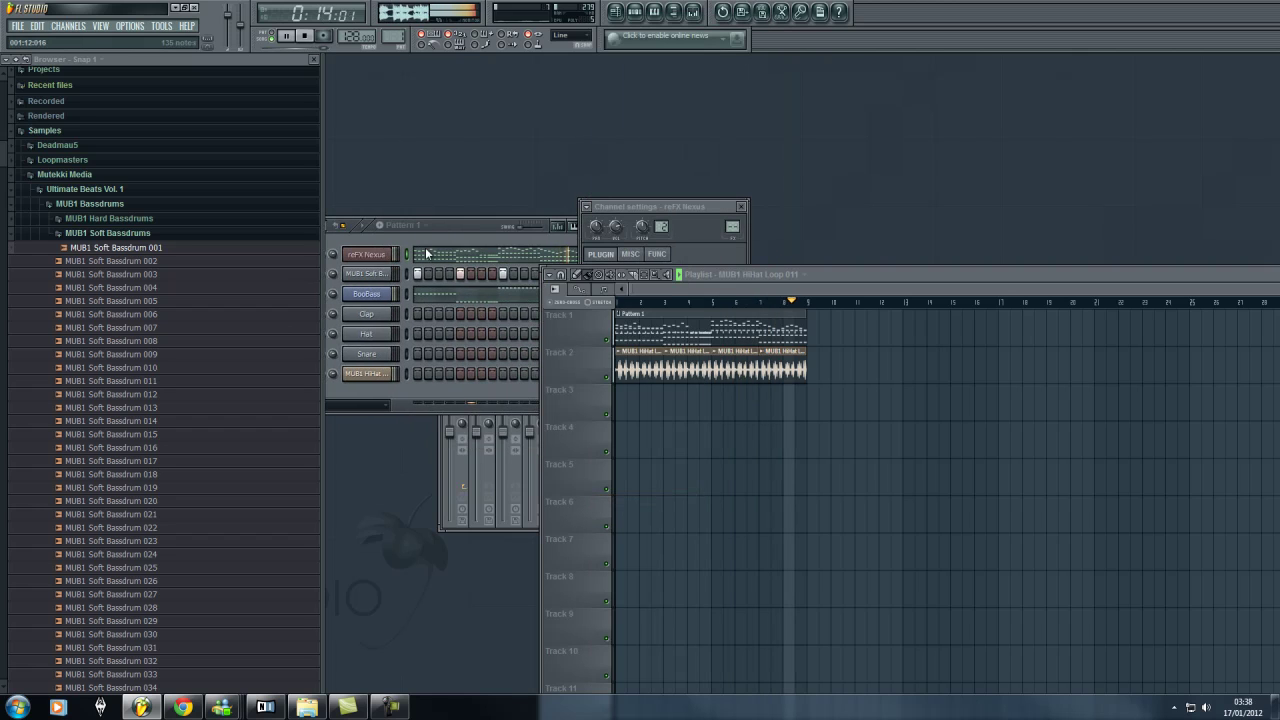
click(752, 276)
drag(884, 274, 974, 512)
drag(838, 386, 569, 197)
Load the PN Dancepiano 2k7 preset from the Nexus Piano category
click(559, 298)
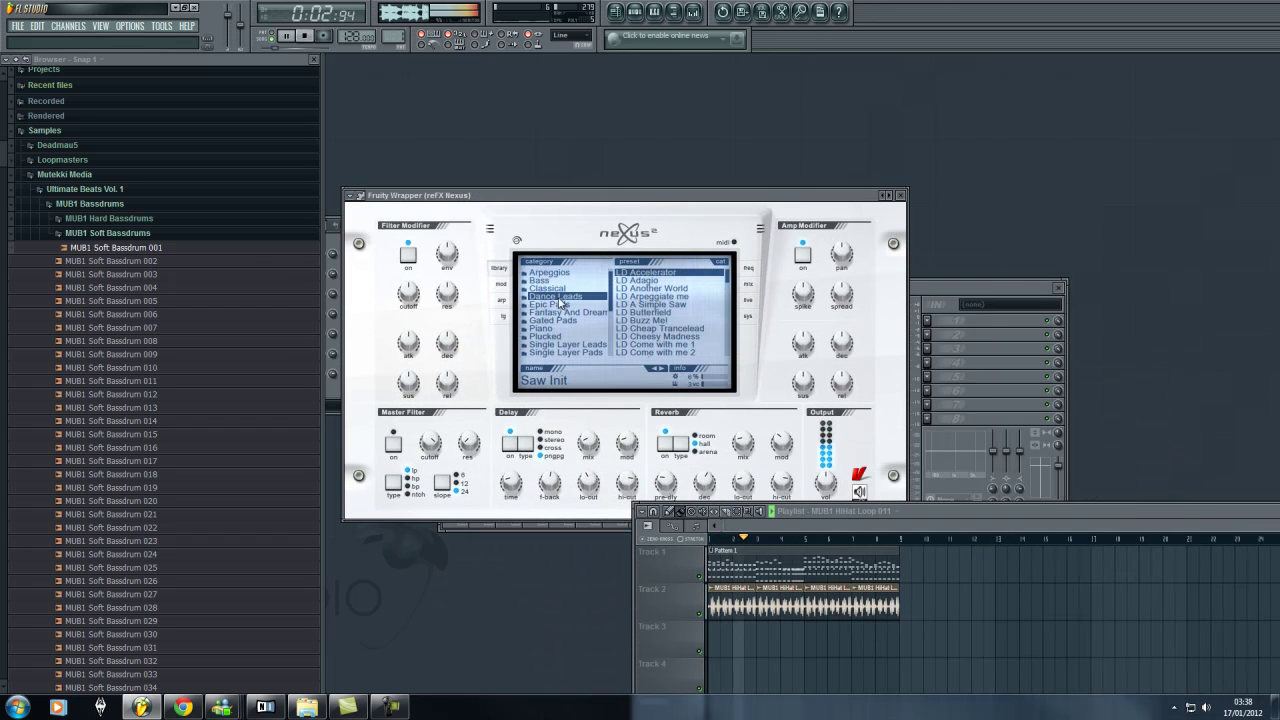
click(541, 328)
scroll(693, 312, up, 2)
click(693, 312)
Move the Nexus window clear of the channel list and stop playback
drag(699, 197, 855, 184)
drag(711, 184, 675, 181)
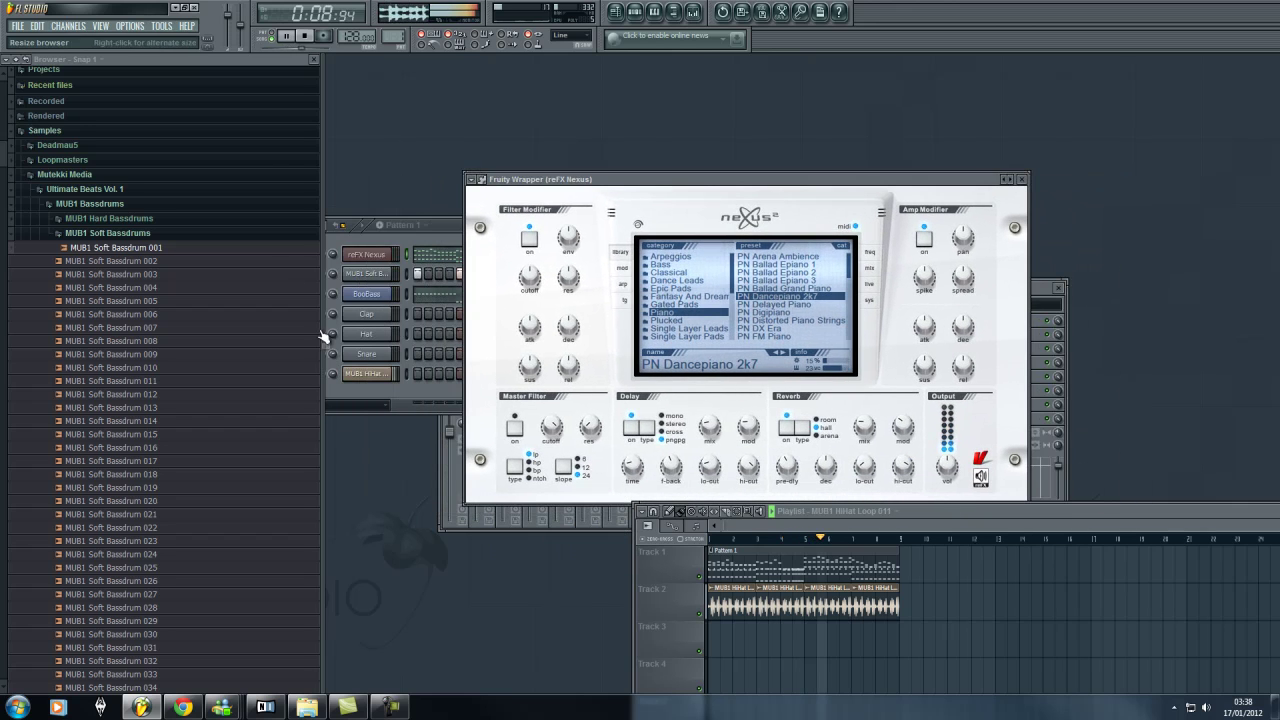
drag(470, 226, 510, 311)
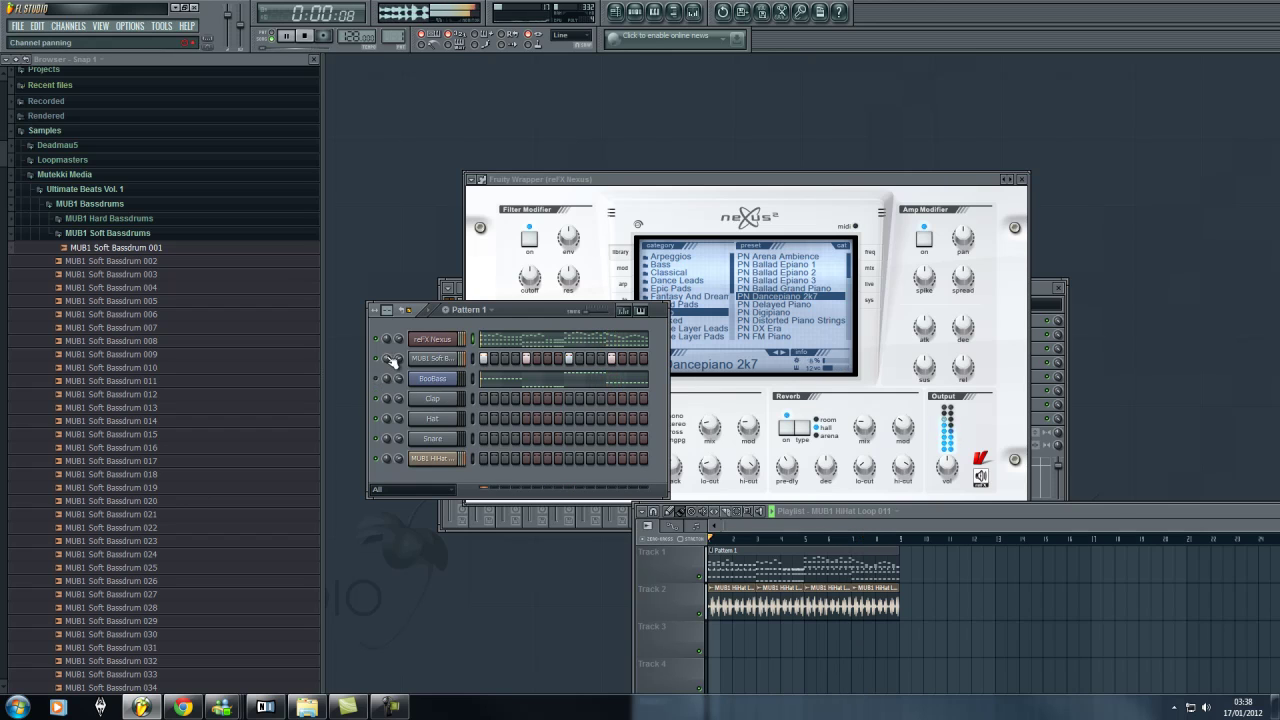
key(space)
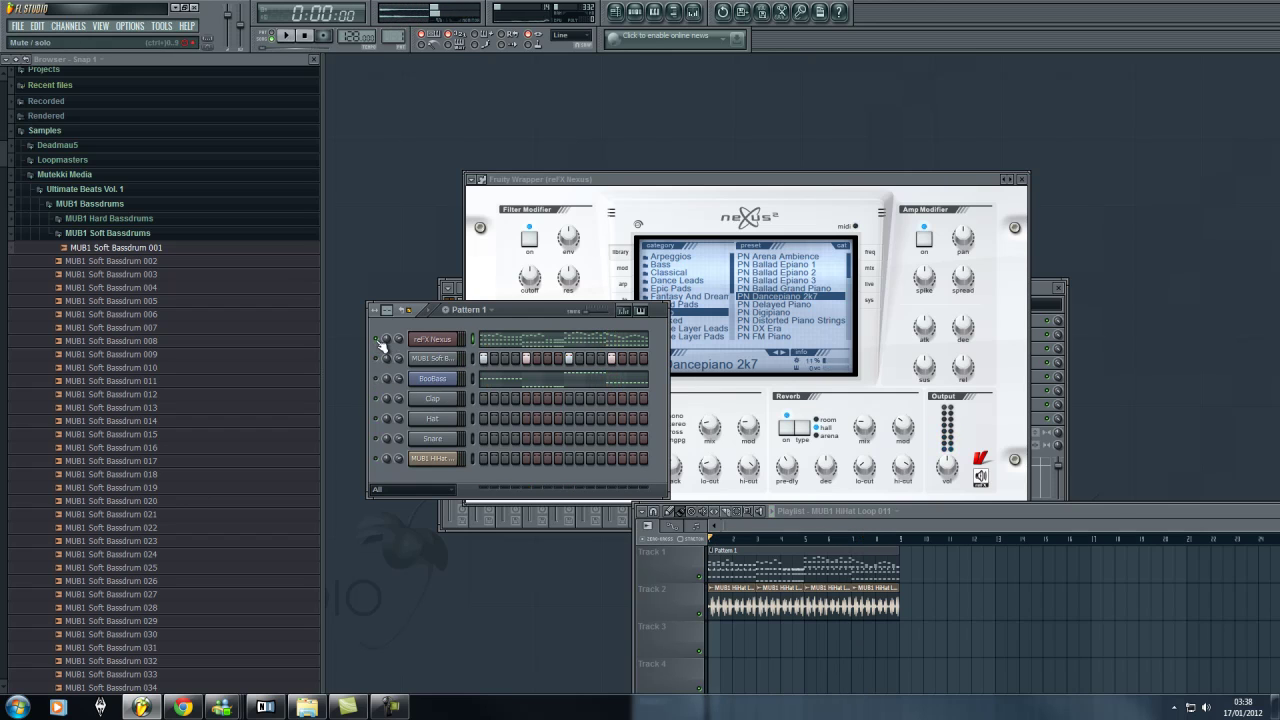
drag(714, 182, 792, 173)
Open the Nexus channel's piano roll and transpose all its notes up one octave
right_click(432, 342)
right_click(456, 340)
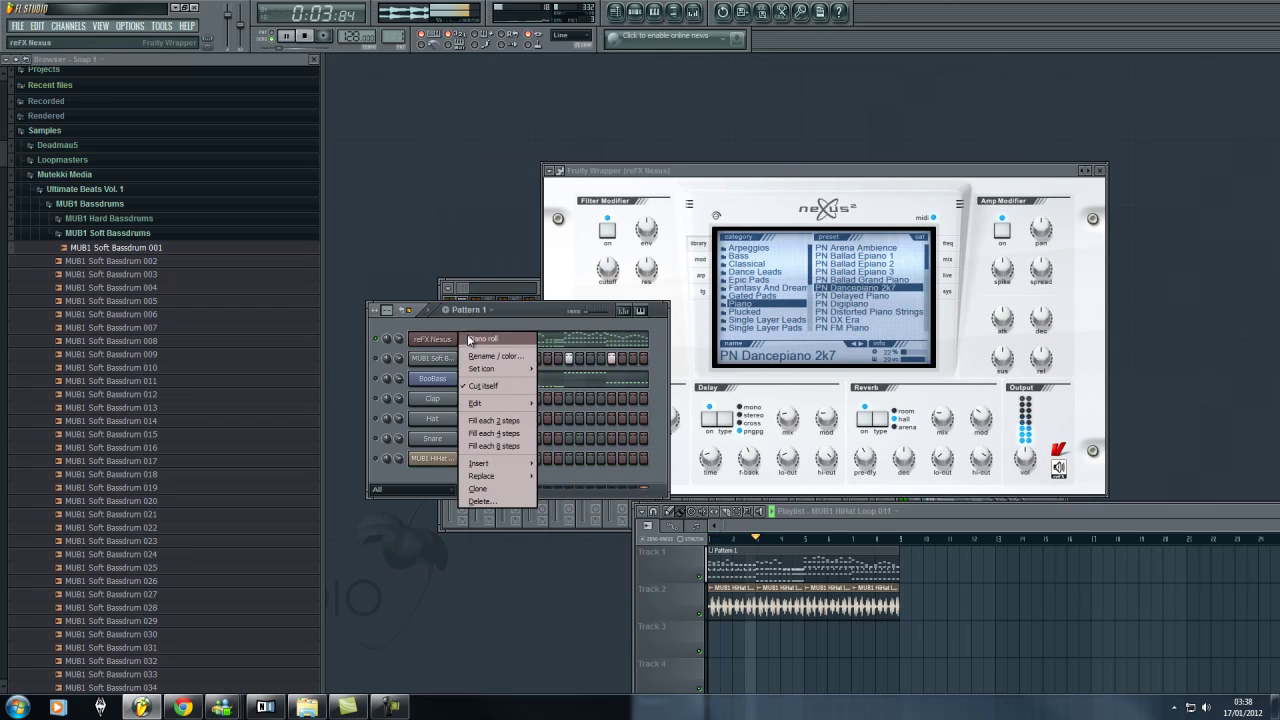
click(483, 339)
drag(357, 343, 348, 275)
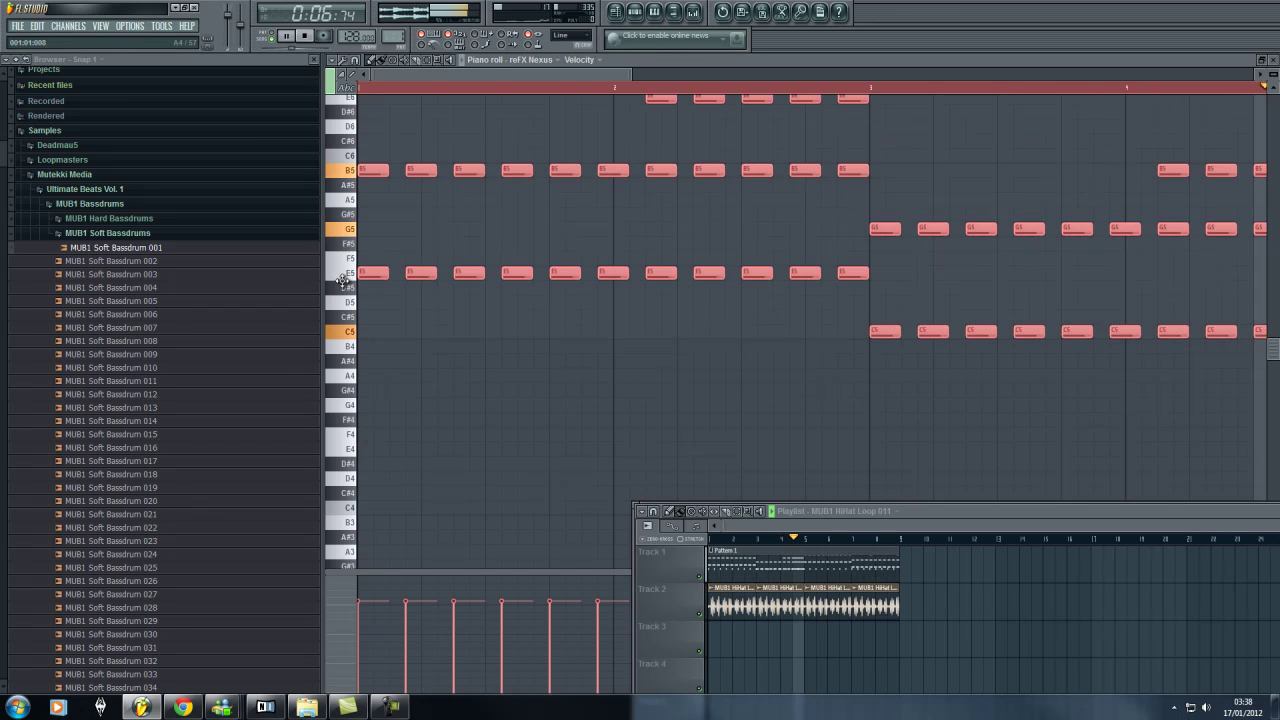
Examine all eight bars of the Nexus notes during playback, with the playlist moved out of their way
click(384, 90)
scroll(600, 290, down, 5)
scroll(620, 290, up, 5)
scroll(680, 95, down, 1)
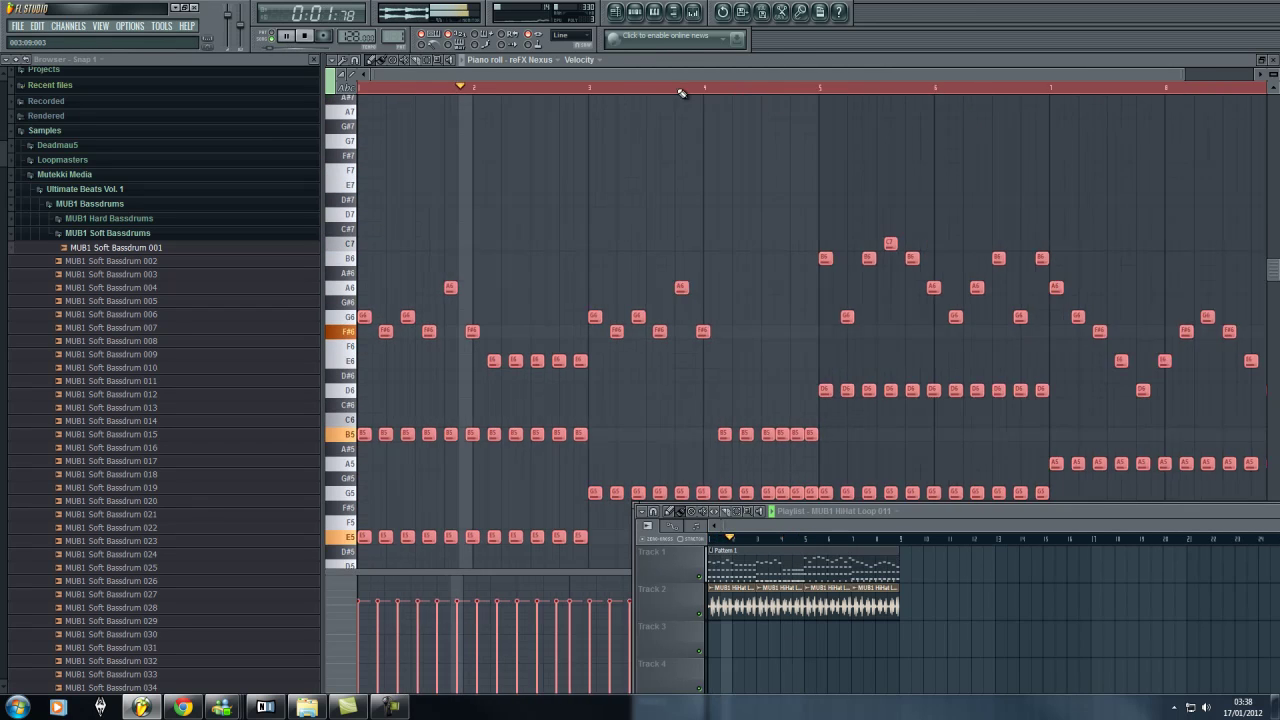
scroll(682, 93, down, 2)
scroll(702, 325, down, 5)
scroll(780, 325, up, 2)
scroll(956, 262, up, 1)
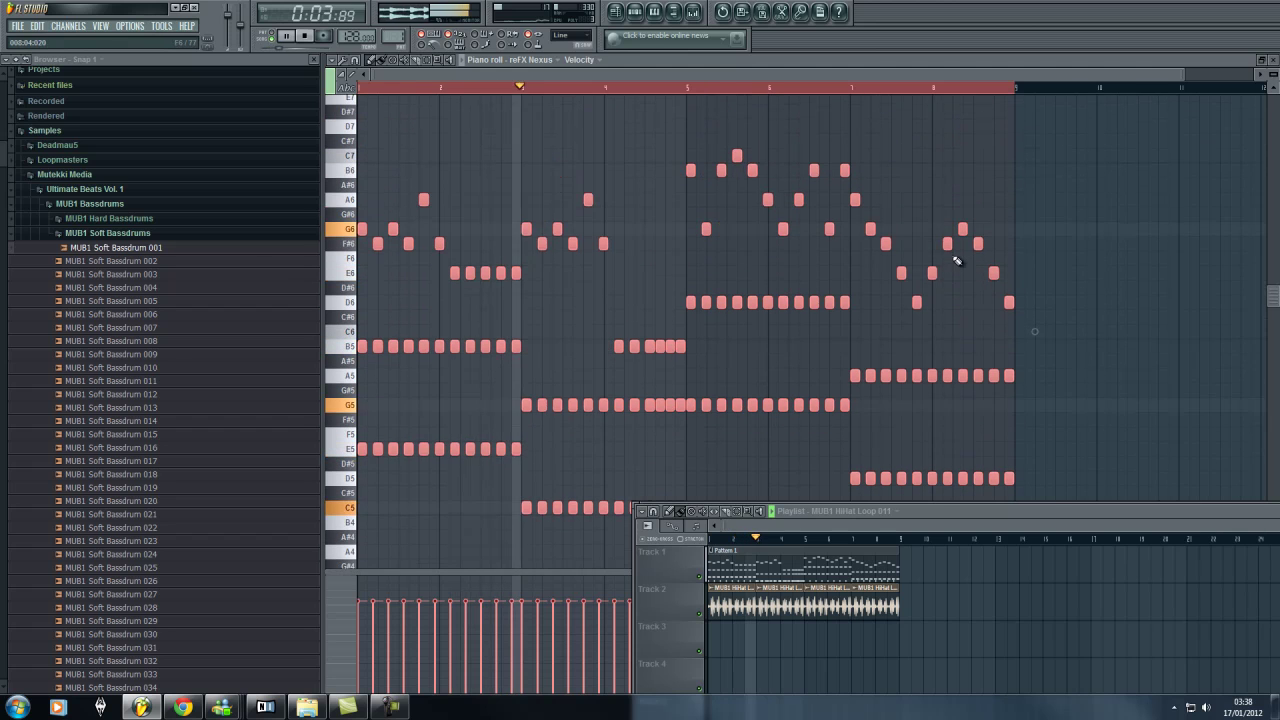
drag(966, 514, 954, 571)
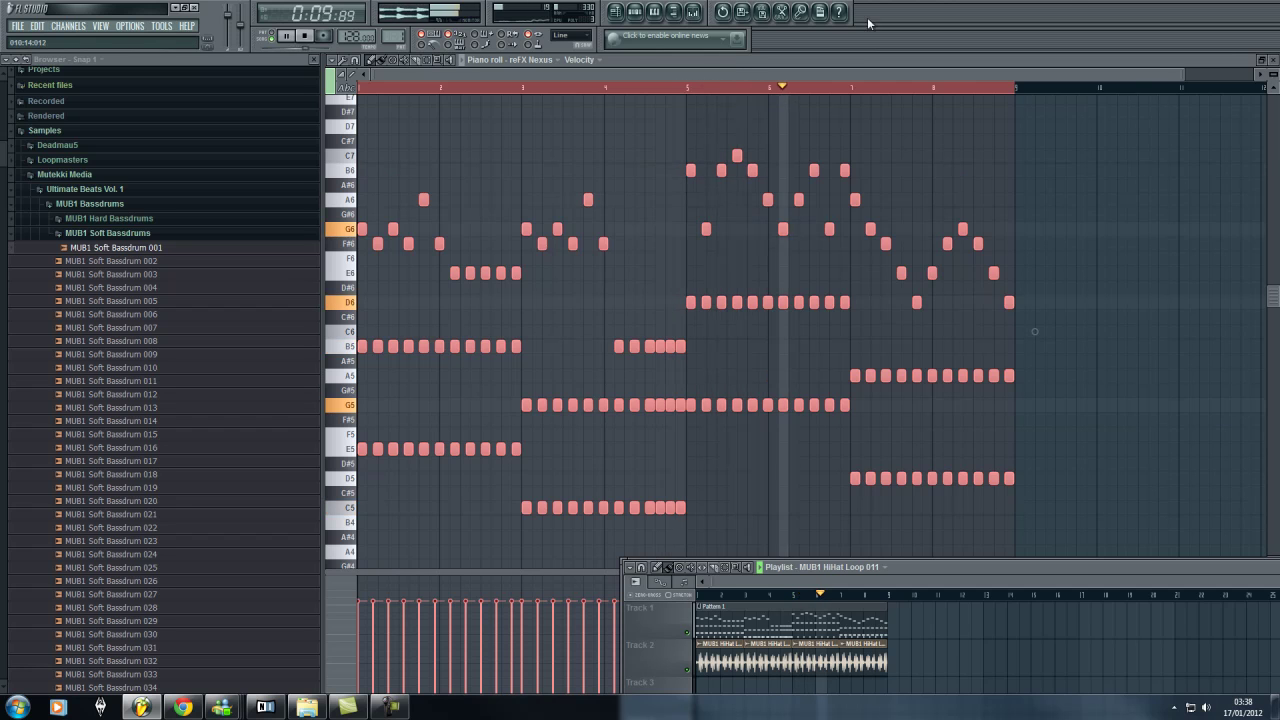
Start saving the project to the Desktop under the file name test
click(17, 25)
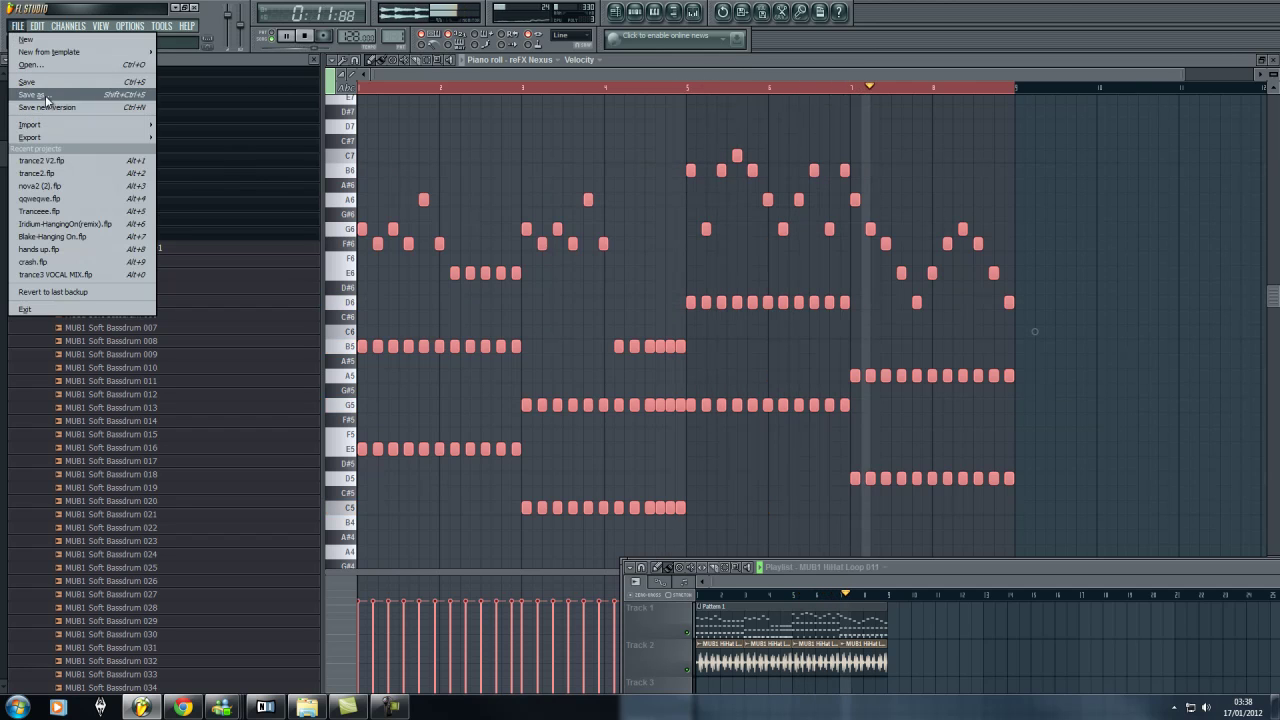
click(45, 96)
click(486, 396)
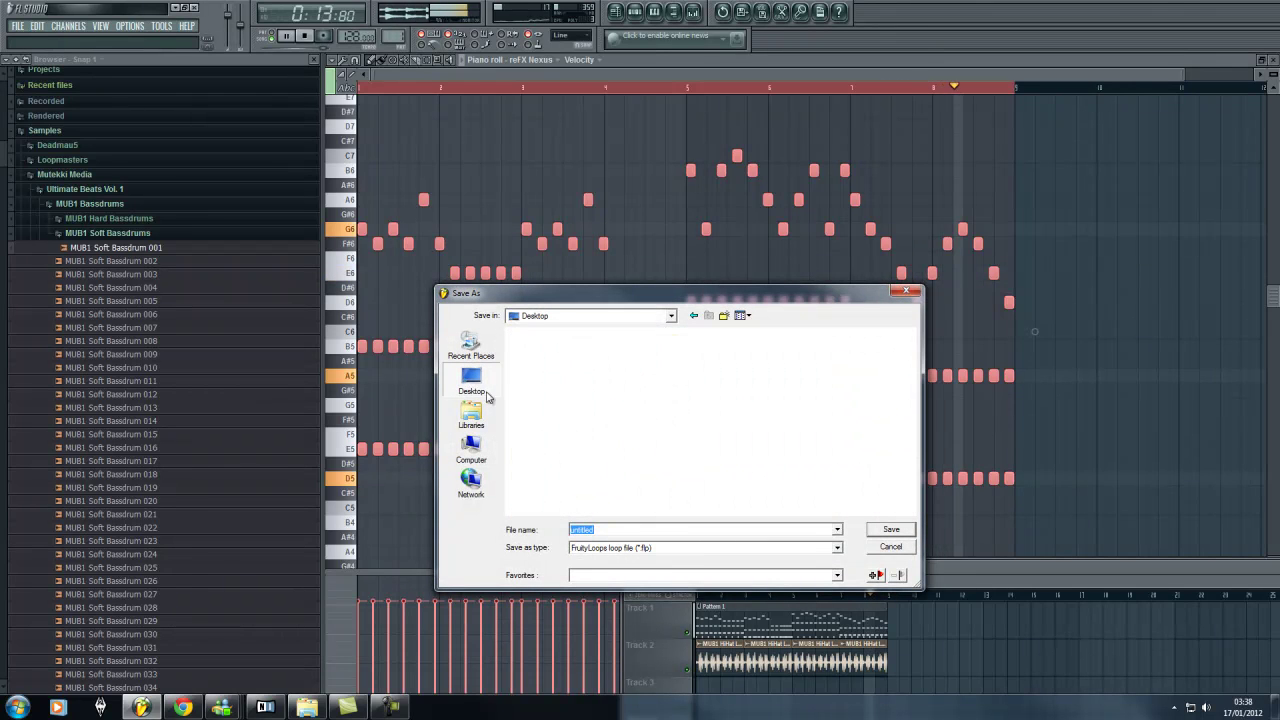
text(test)
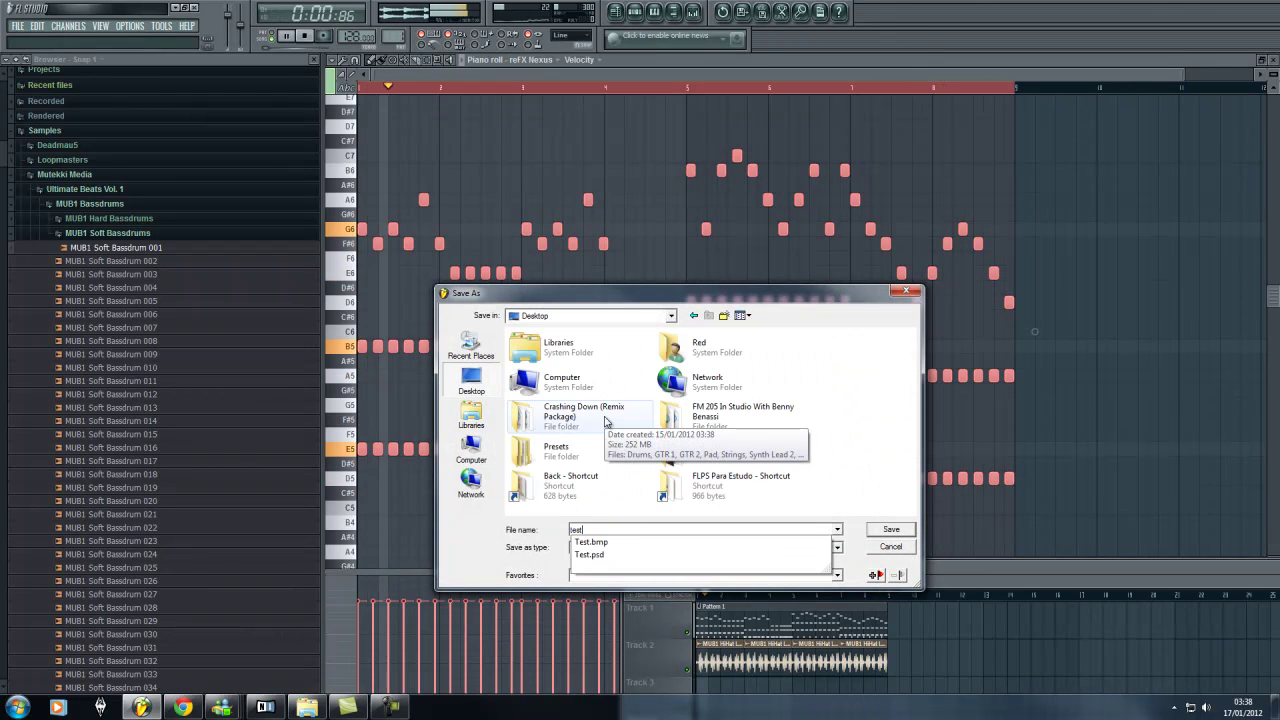